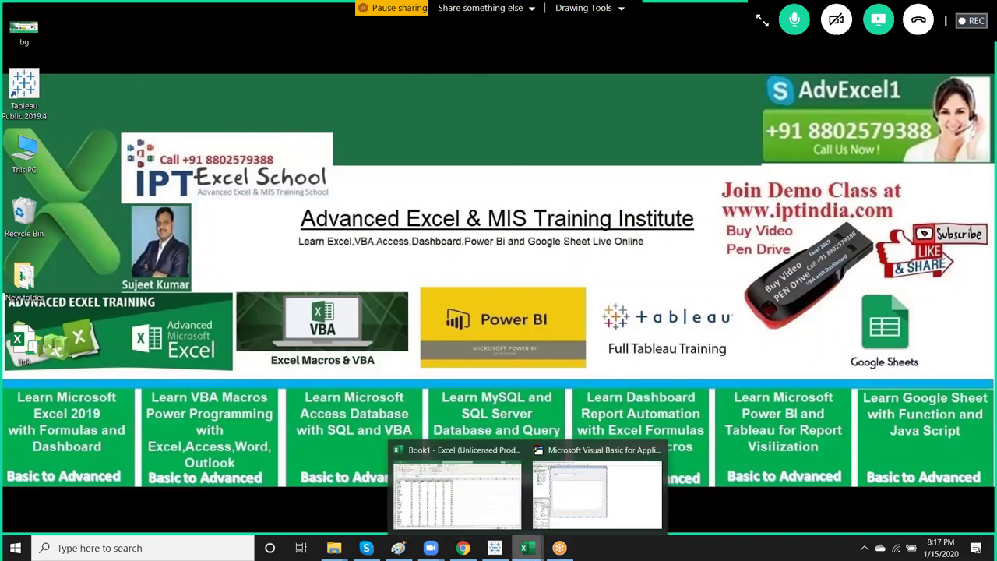
- Glance at UserForm1 in the VBA editor, then show the desktop and refresh it
{"action": "left_click", "coordinate": [597, 491]}
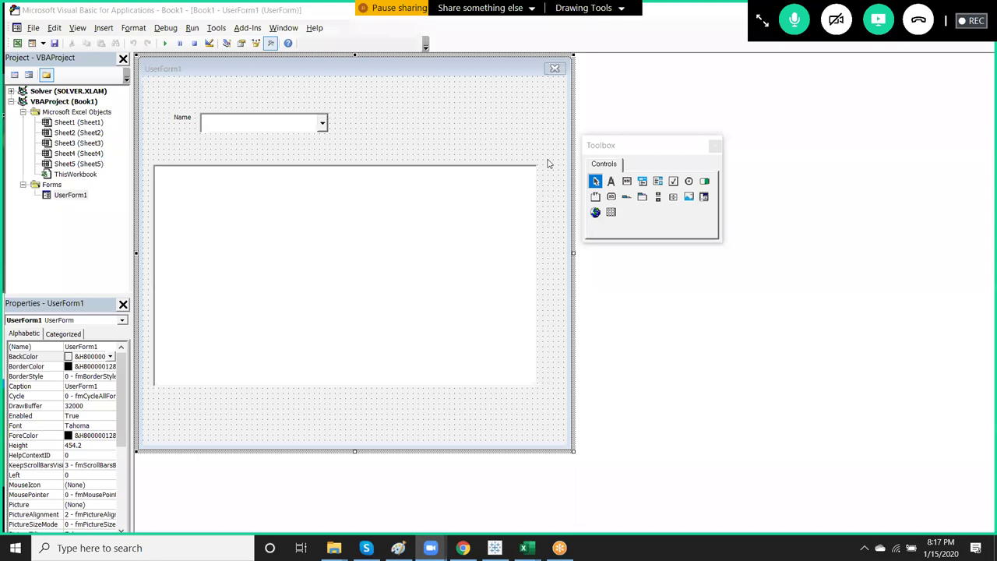
{"action": "key", "text": "super+d"}
{"action": "right_click", "coordinate": [530, 233]}
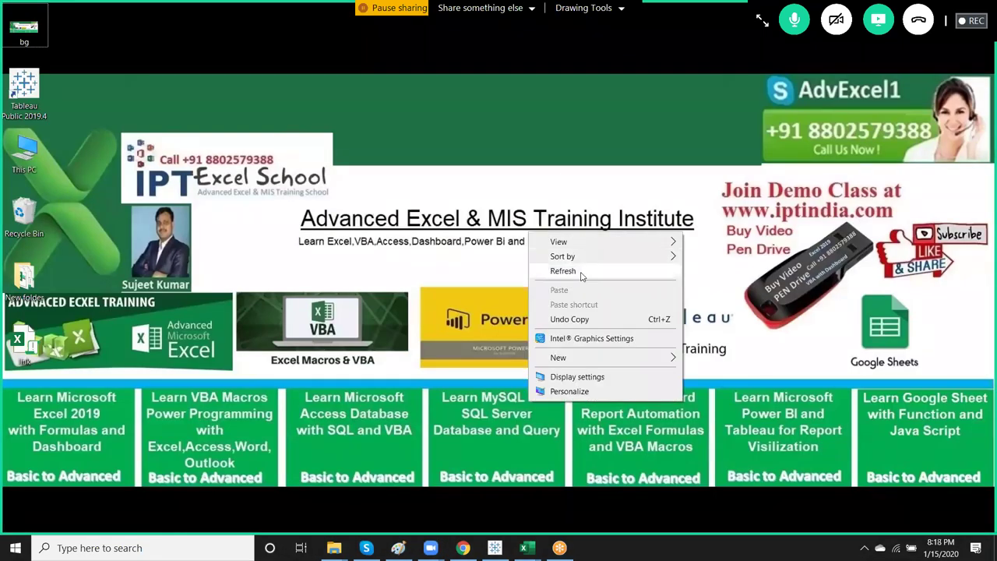
{"action": "left_click", "coordinate": [580, 275]}
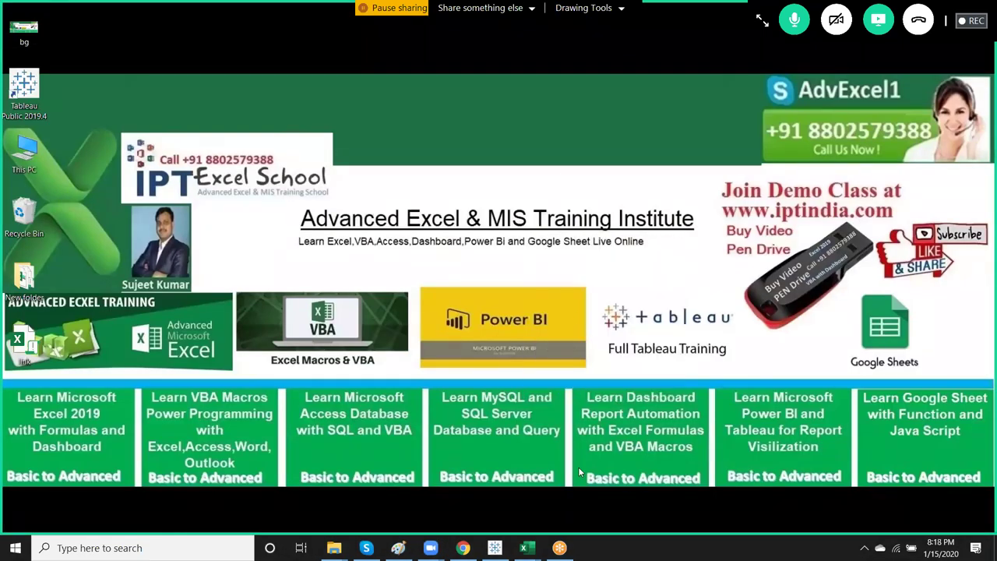
{"action": "mouse_move", "coordinate": [527, 548]}
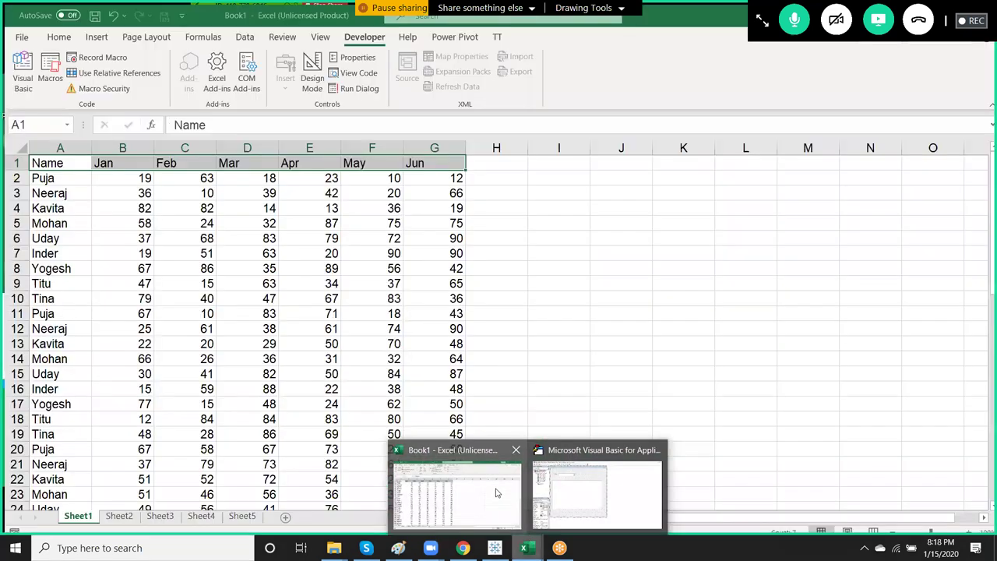
- Bring the Book1 workbook forward and get to Excel Options on the General page
{"action": "left_click", "coordinate": [497, 491]}
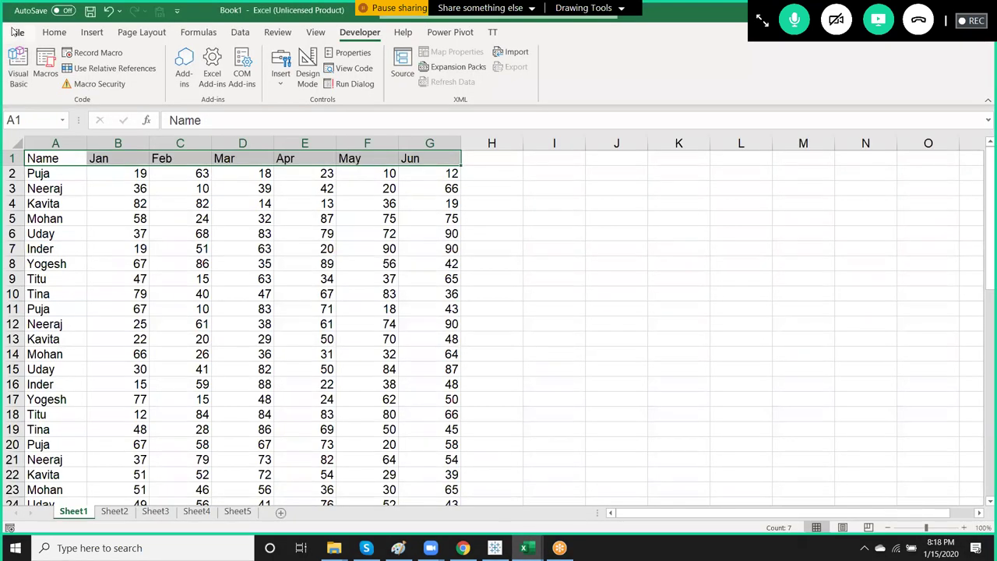
{"action": "left_click", "coordinate": [13, 30]}
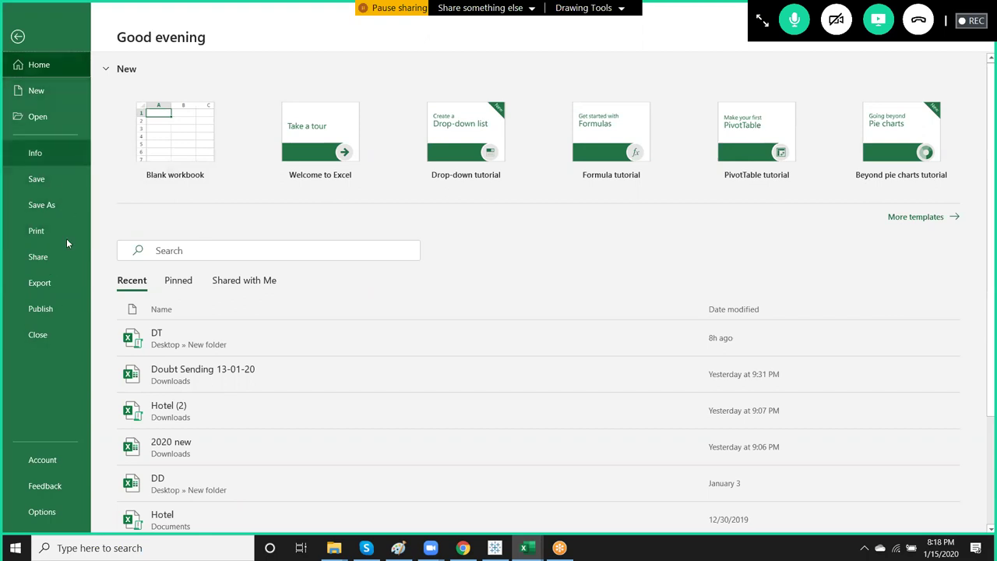
{"action": "key", "text": "Escape"}
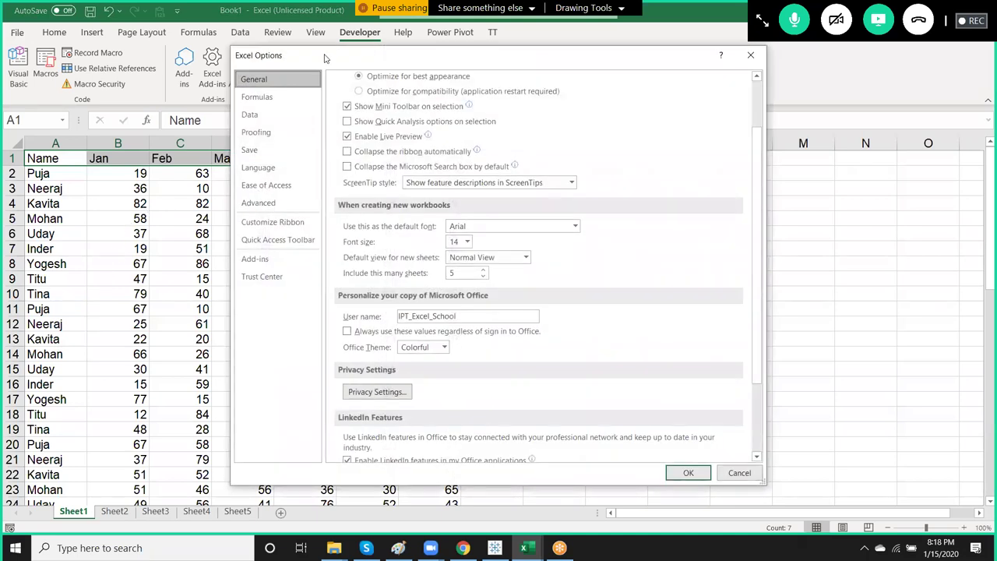
- Move Excel Options aside, look through General settings, close it unchanged, and select cell H6
{"action": "left_click_drag", "start_coordinate": [325, 58], "coordinate": [201, 81]}
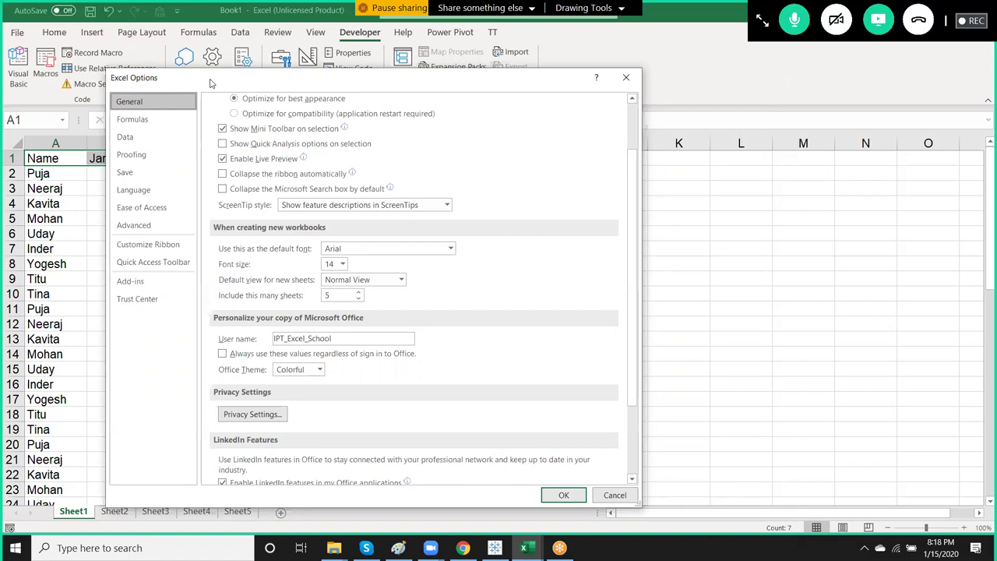
{"action": "left_click_drag", "start_coordinate": [210, 83], "coordinate": [264, 74]}
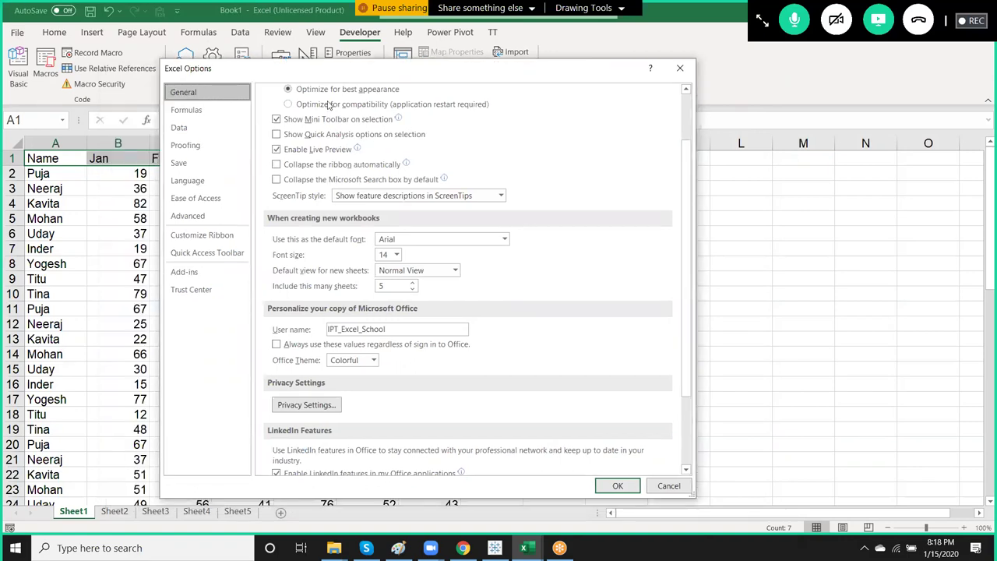
{"action": "scroll", "coordinate": [425, 199], "scroll_direction": "up", "scroll_amount": 3}
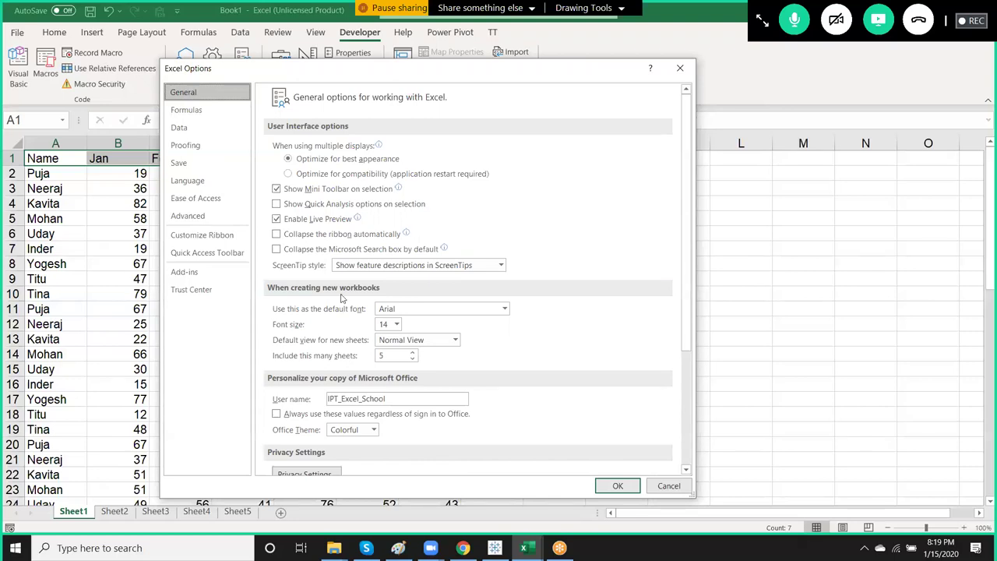
{"action": "scroll", "coordinate": [354, 333], "scroll_direction": "down", "scroll_amount": 2}
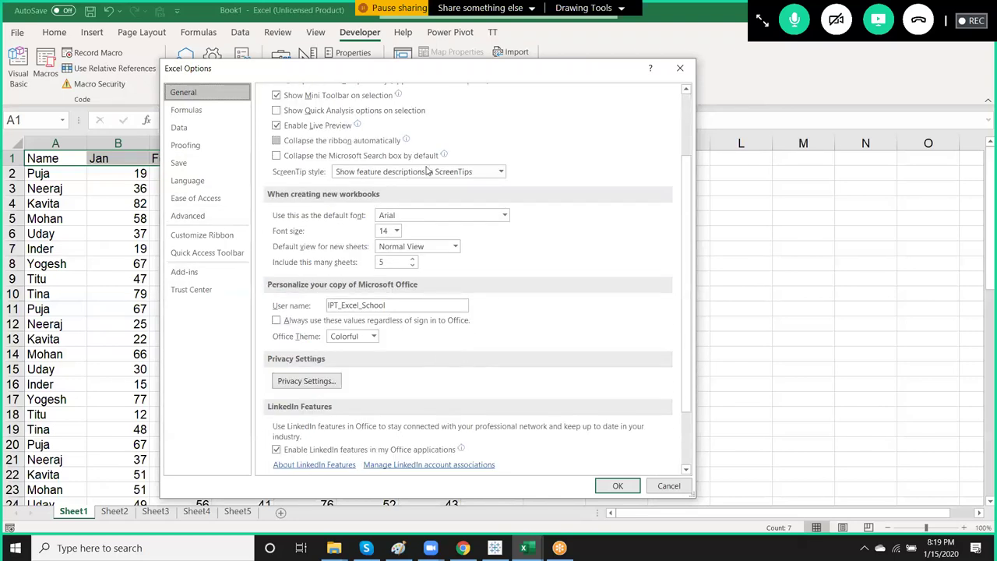
{"action": "scroll", "coordinate": [588, 371], "scroll_direction": "down", "scroll_amount": 2}
{"action": "scroll", "coordinate": [584, 370], "scroll_direction": "up", "scroll_amount": 3}
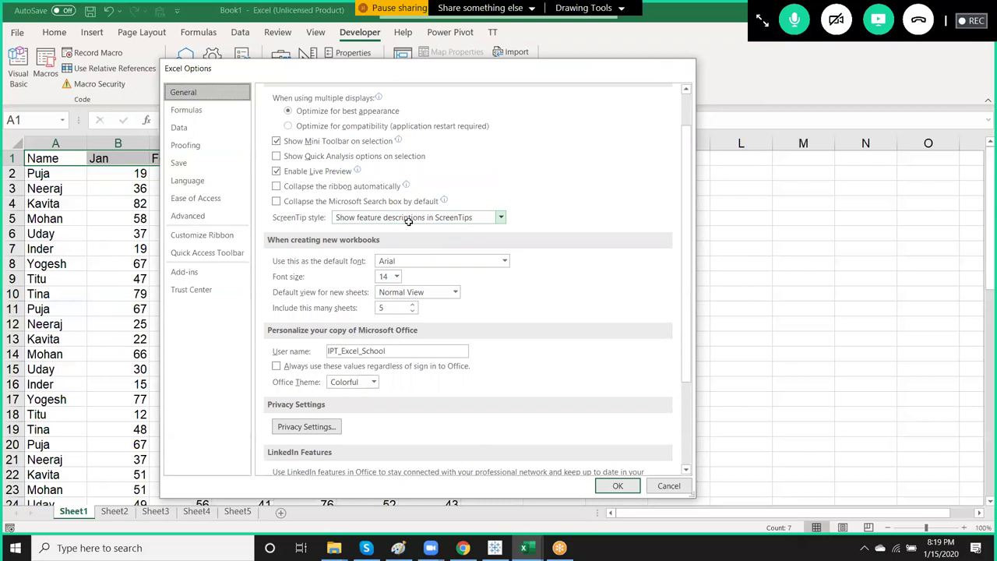
{"action": "key", "text": "Escape"}
{"action": "left_click", "coordinate": [499, 232]}
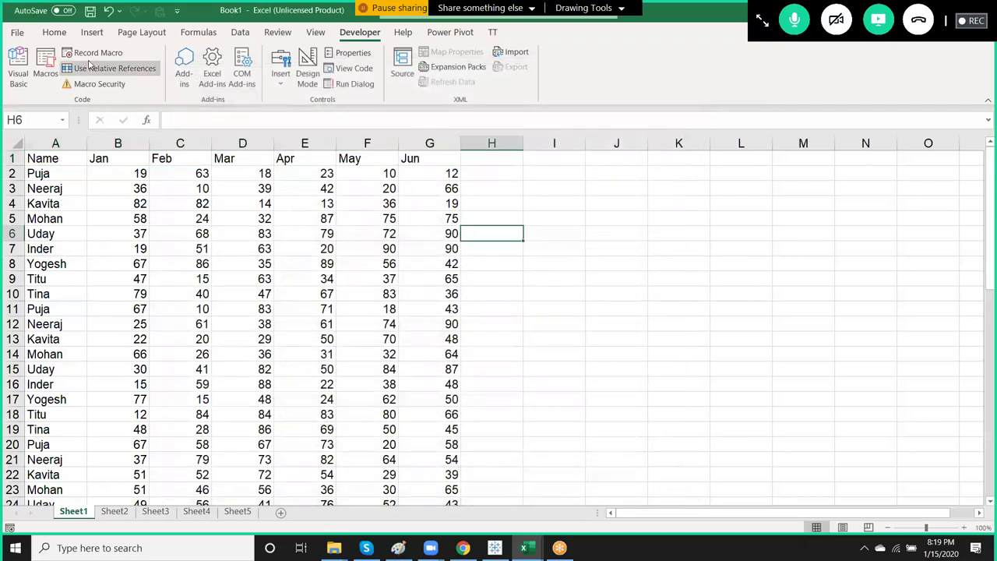
- Switch to the Home ribbon and select cells D8 (35) and D5 (32)
{"action": "left_click", "coordinate": [55, 32]}
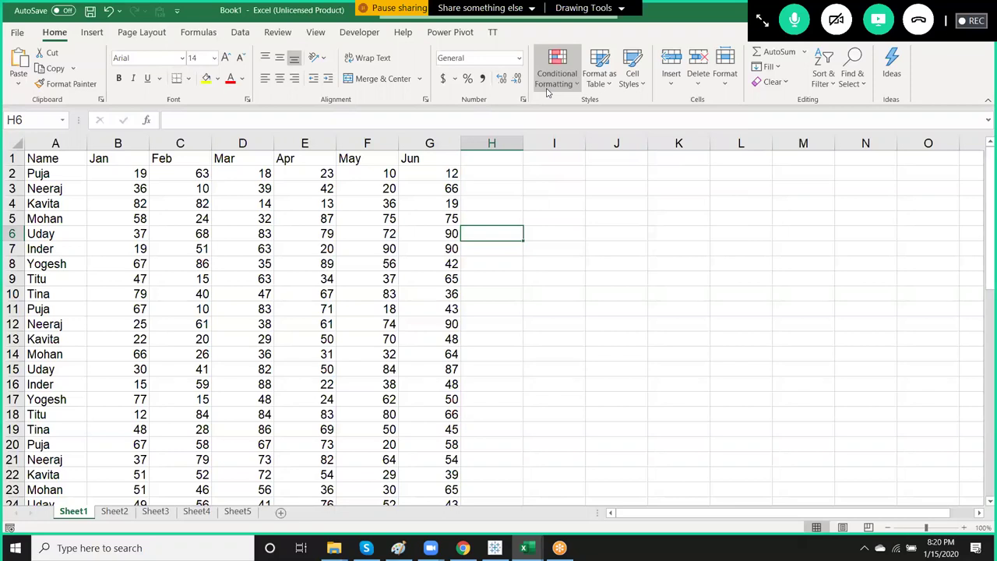
{"action": "left_click", "coordinate": [245, 268]}
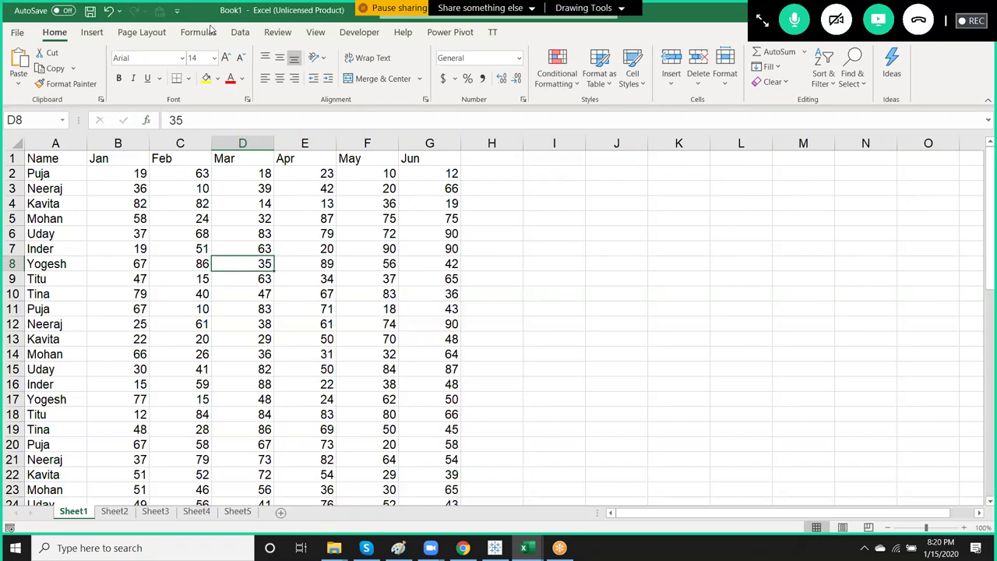
{"action": "left_click", "coordinate": [222, 224]}
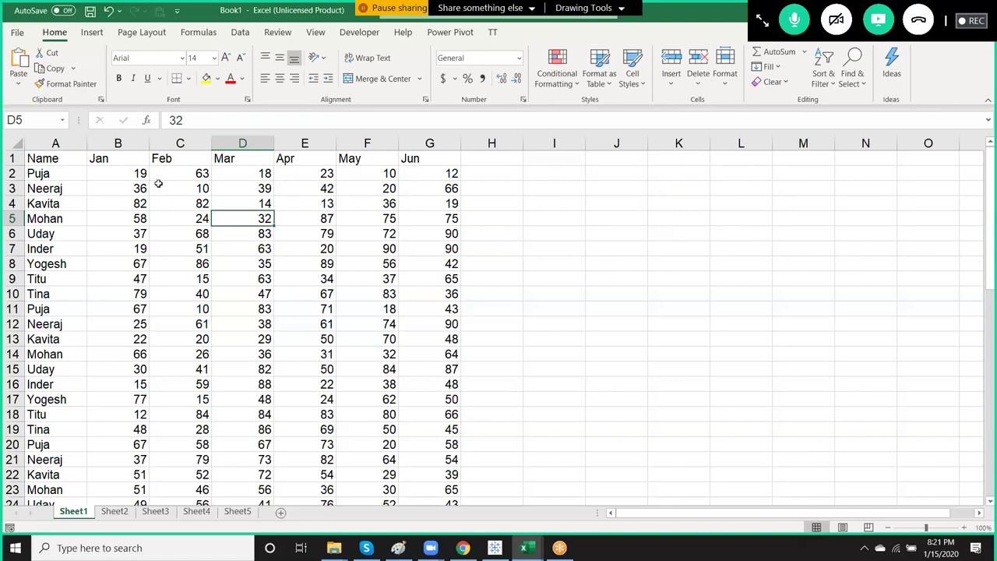
- Select the Jan–Jun figures range B1:G13, header row plus the first twelve names
{"action": "left_click", "coordinate": [181, 143]}
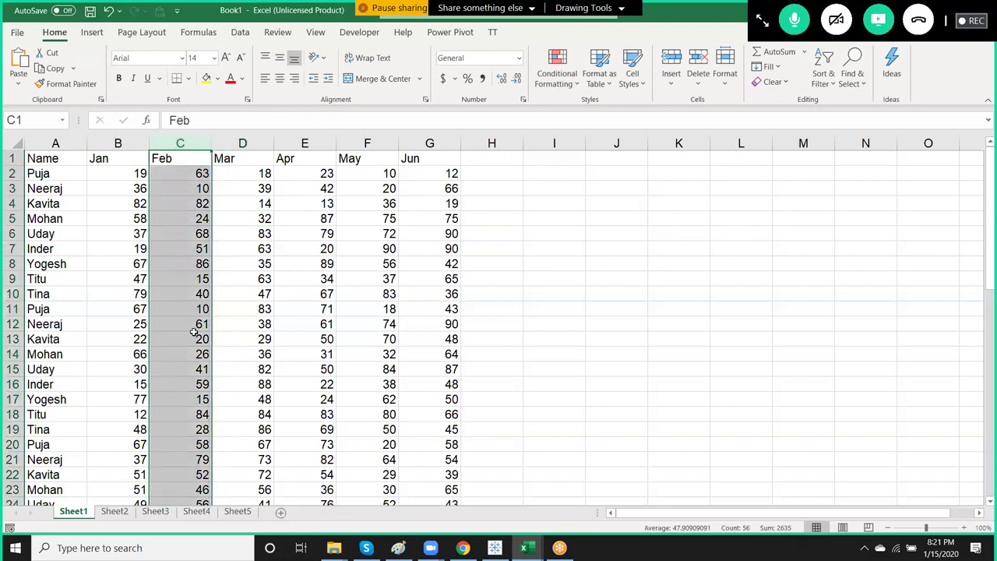
{"action": "left_click", "coordinate": [190, 336]}
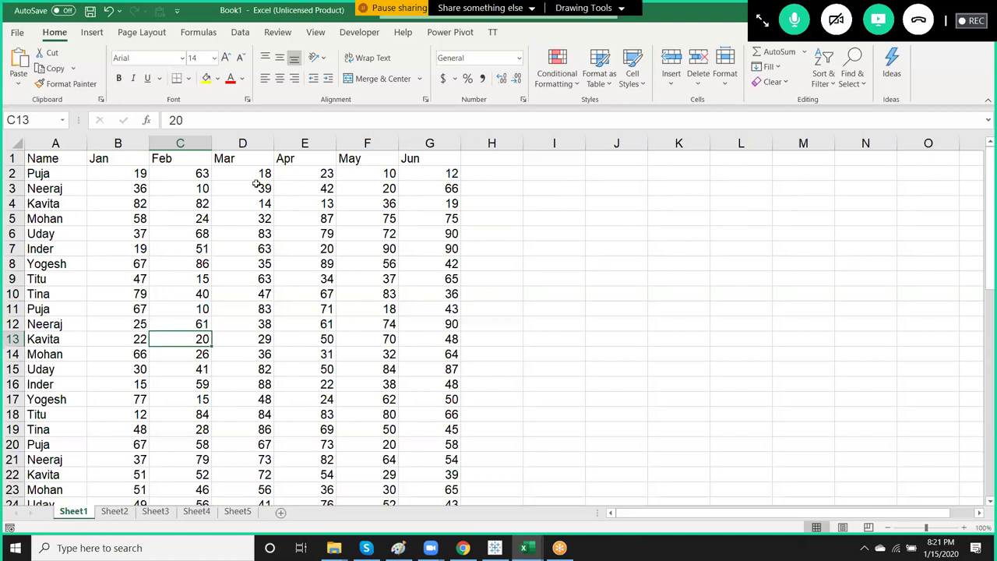
{"action": "left_click", "coordinate": [255, 143]}
{"action": "left_click", "coordinate": [180, 159]}
{"action": "scroll", "coordinate": [183, 443], "scroll_direction": "down", "scroll_amount": 4}
{"action": "scroll", "coordinate": [207, 400], "scroll_direction": "down", "scroll_amount": 2}
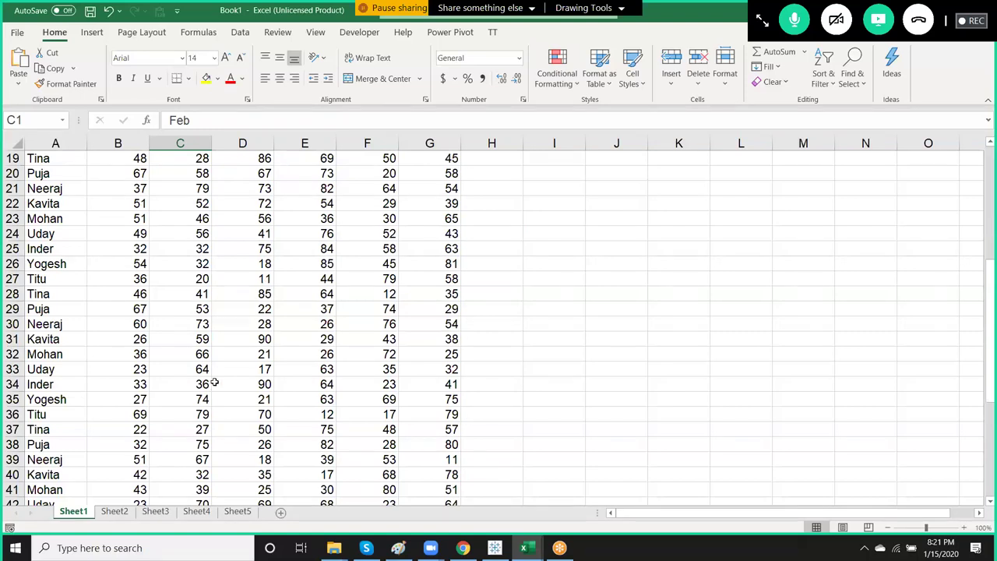
{"action": "scroll", "coordinate": [186, 301], "scroll_direction": "up", "scroll_amount": 4}
{"action": "scroll", "coordinate": [186, 301], "scroll_direction": "up", "scroll_amount": 2}
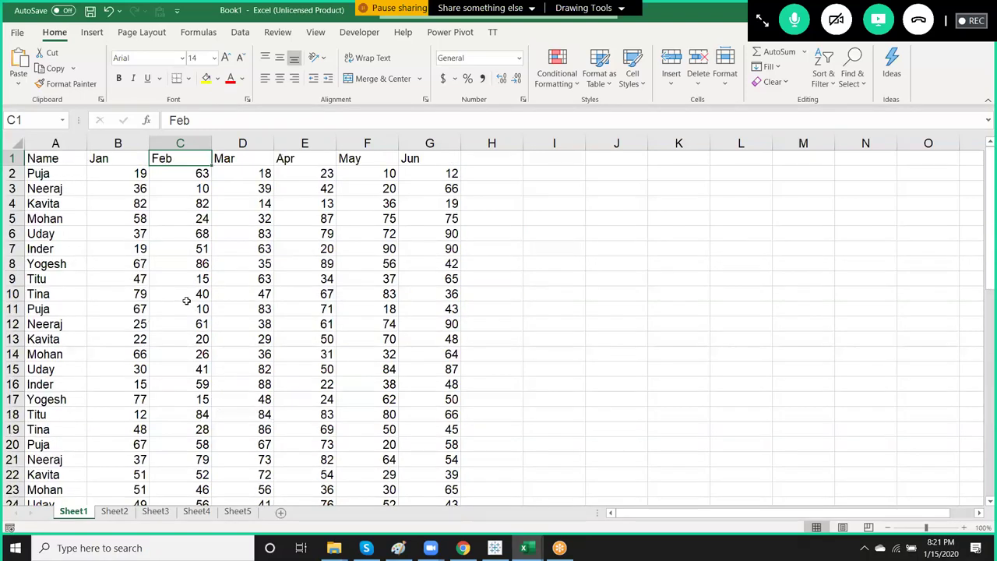
{"action": "left_click_drag", "start_coordinate": [123, 164], "coordinate": [437, 341]}
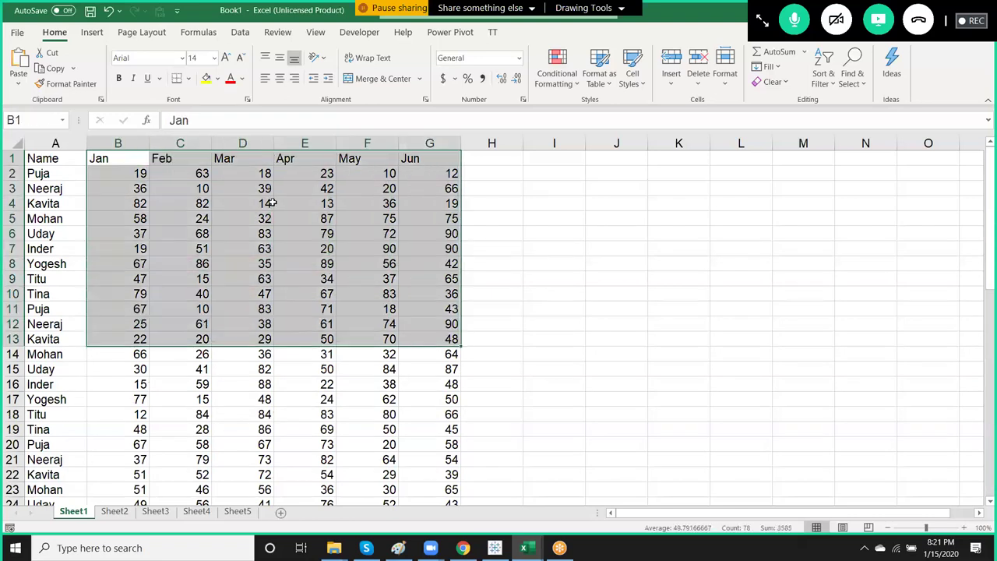
- Apply a yellow Fill Color to the selected B1:G13 range
{"action": "left_click", "coordinate": [207, 78]}
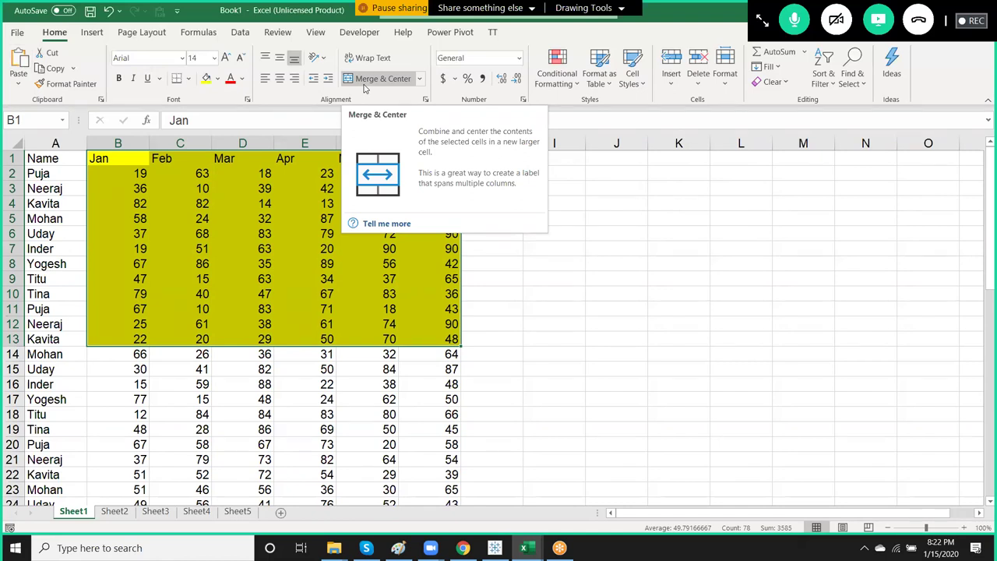
- In Excel Options General, choose ScreenTip style 'Don't show ScreenTips' and close the dialog
{"action": "left_click", "coordinate": [27, 37]}
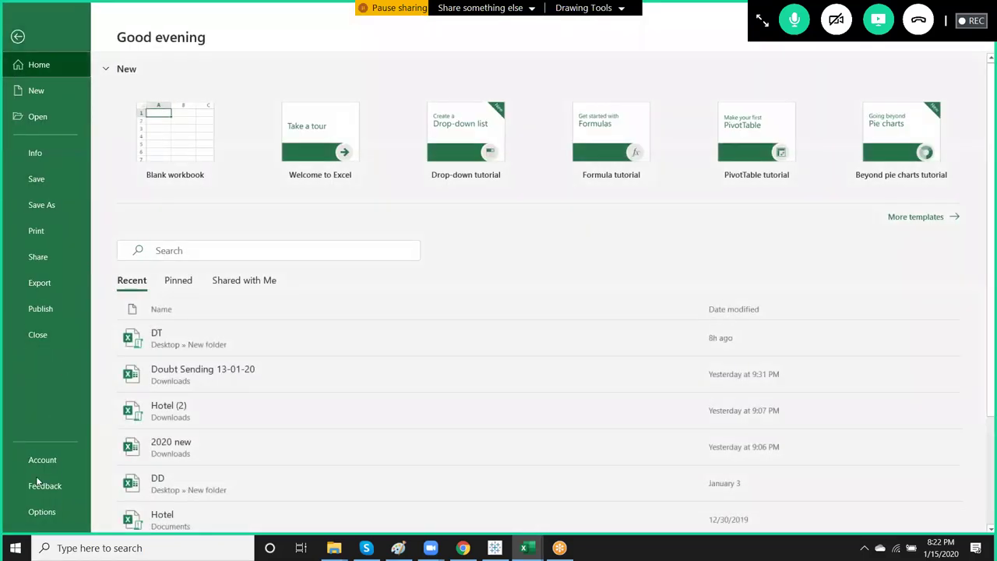
{"action": "left_click", "coordinate": [35, 514]}
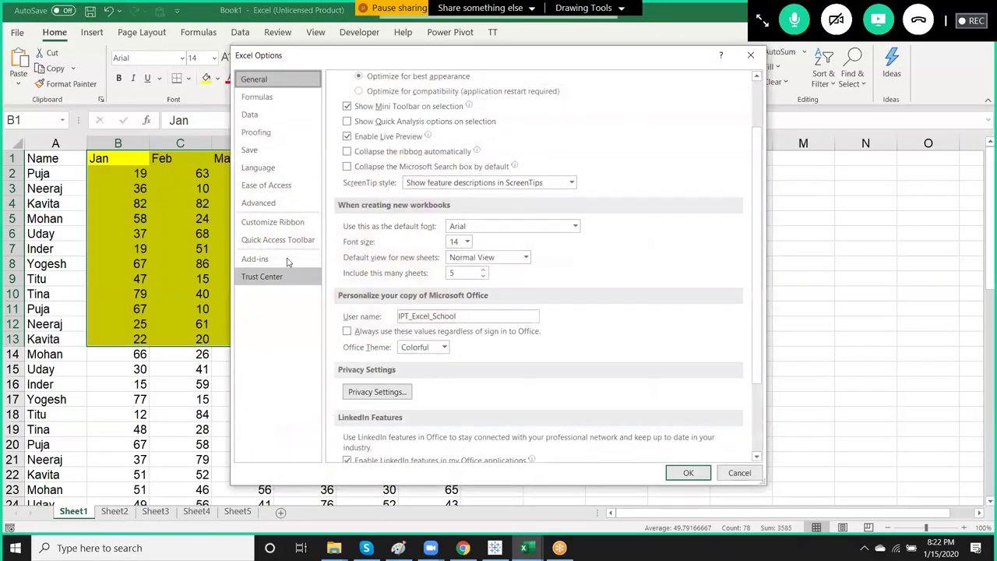
{"action": "left_click", "coordinate": [419, 186]}
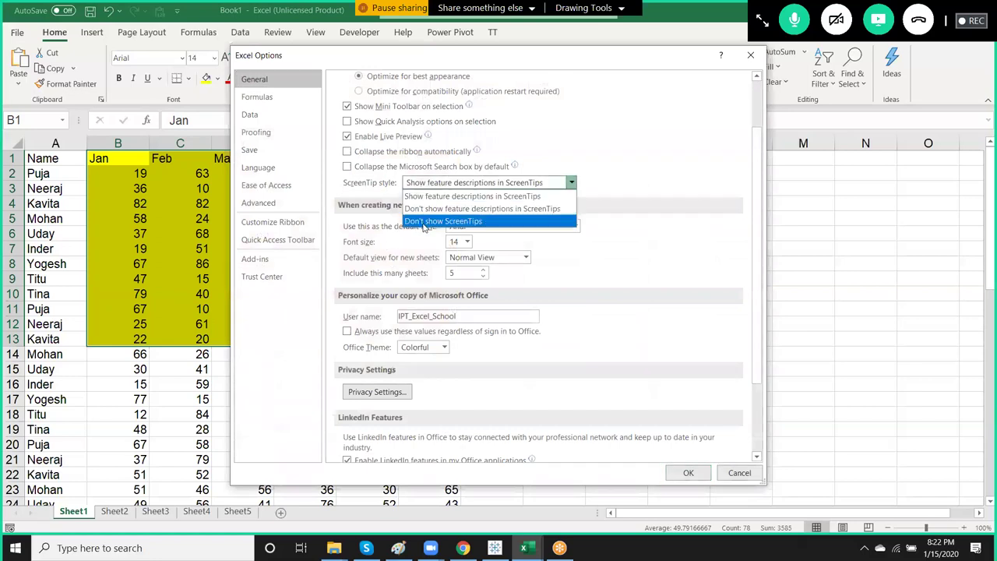
{"action": "left_click", "coordinate": [425, 224]}
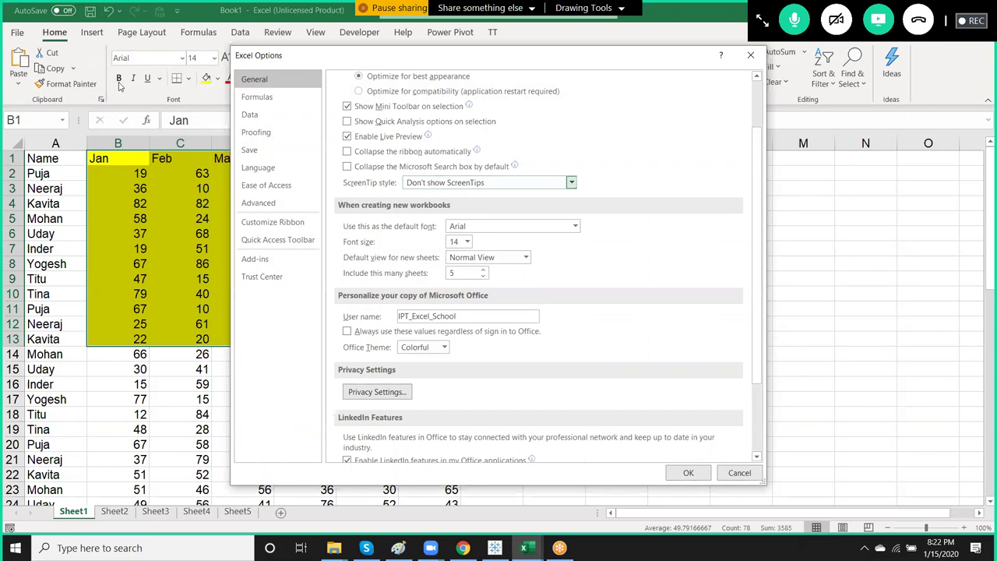
{"action": "key", "text": "Return"}
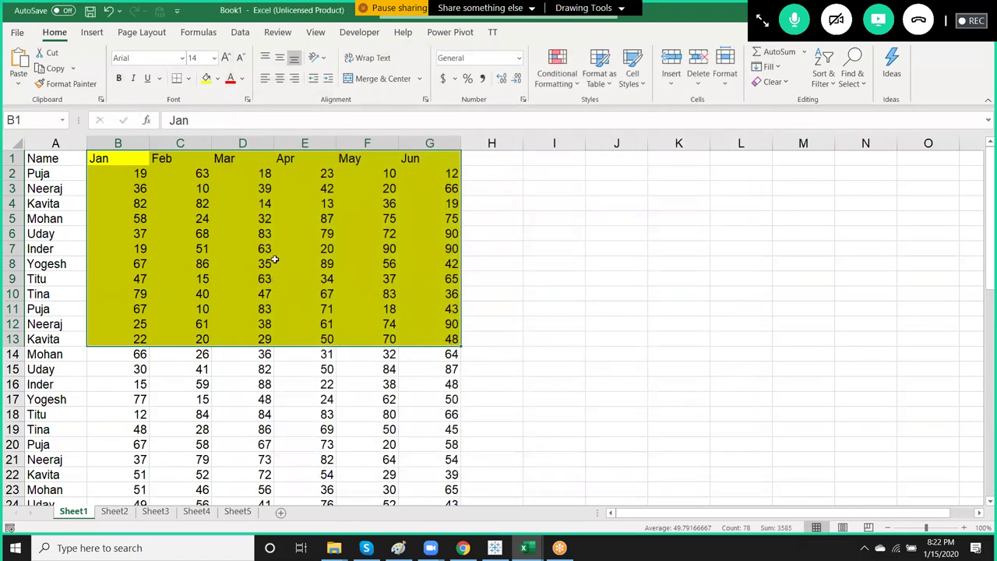
{"action": "left_click", "coordinate": [183, 61]}
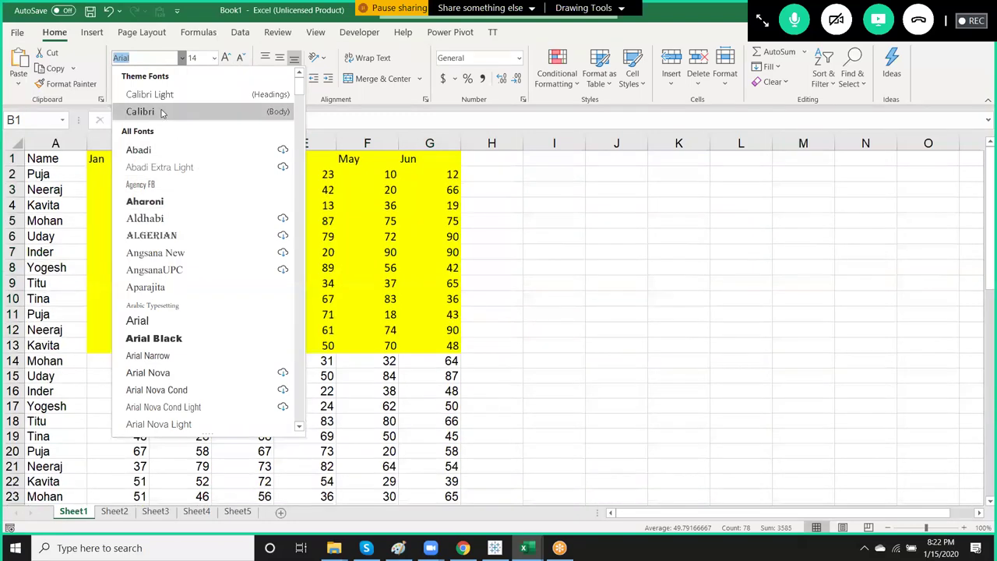
{"action": "left_click", "coordinate": [452, 223]}
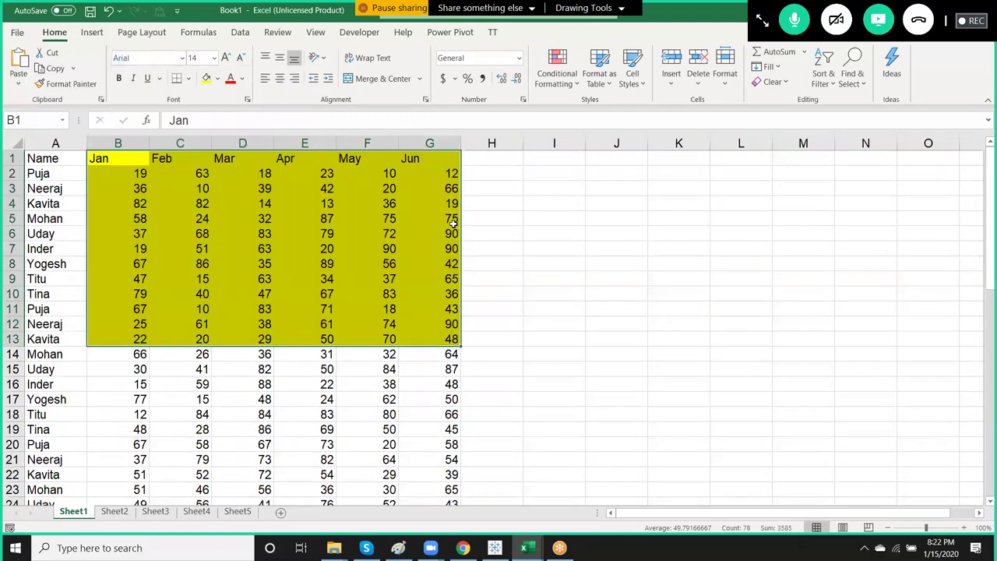
- Keep Arial as default font and set 'Include this many sheets' to 3, then confirm with OK
{"action": "left_click", "coordinate": [17, 34]}
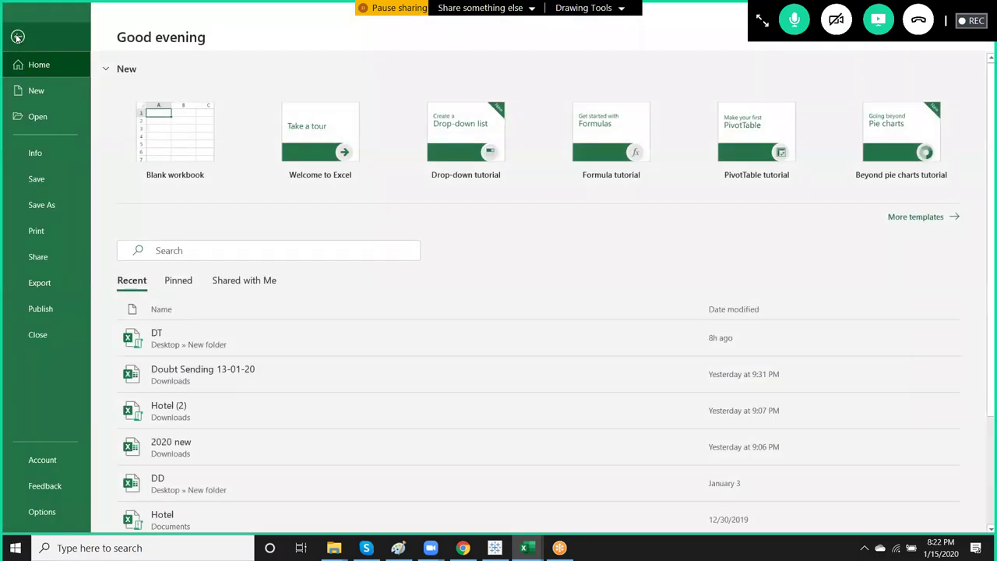
{"action": "left_click", "coordinate": [41, 512]}
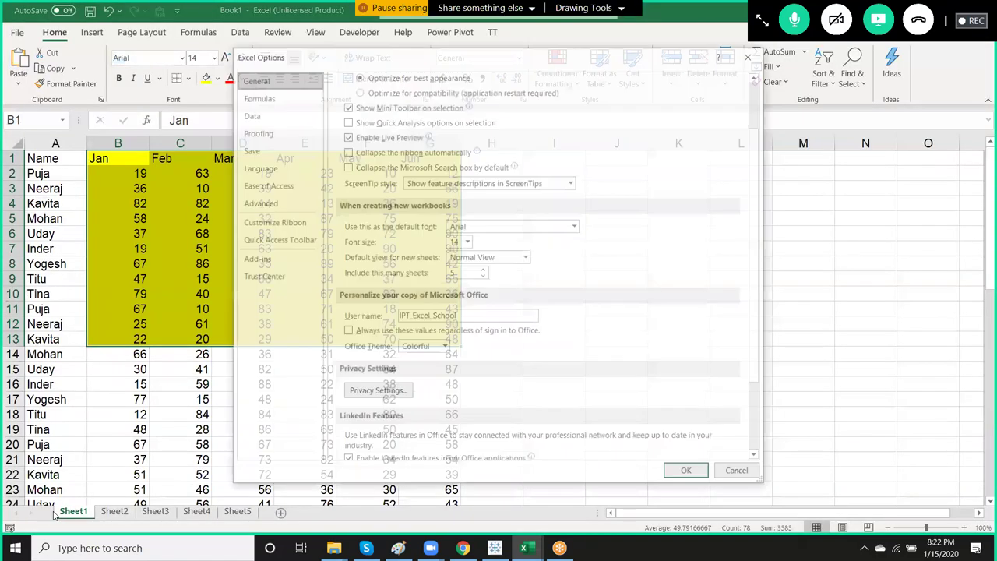
{"action": "left_click", "coordinate": [578, 227]}
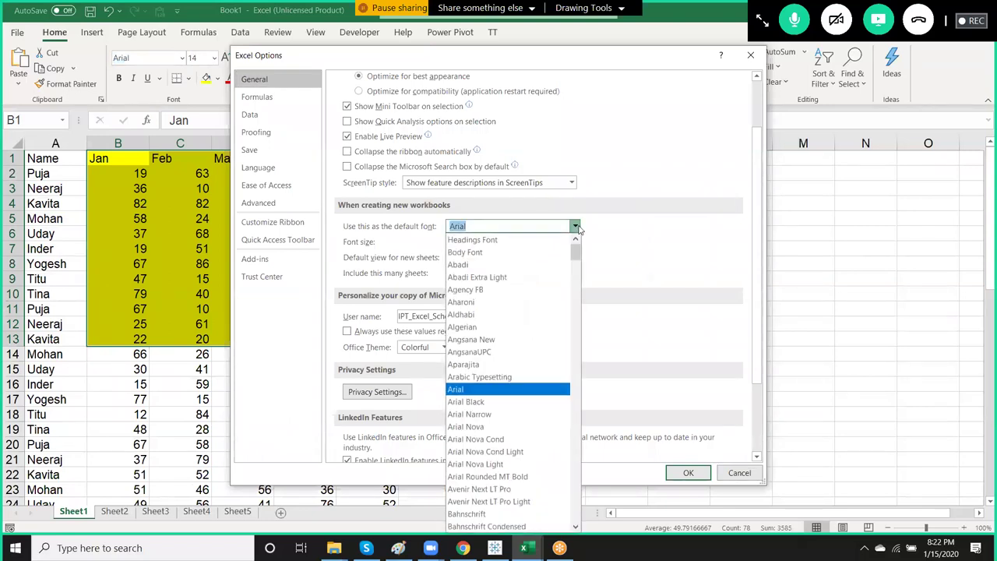
{"action": "left_click", "coordinate": [578, 226]}
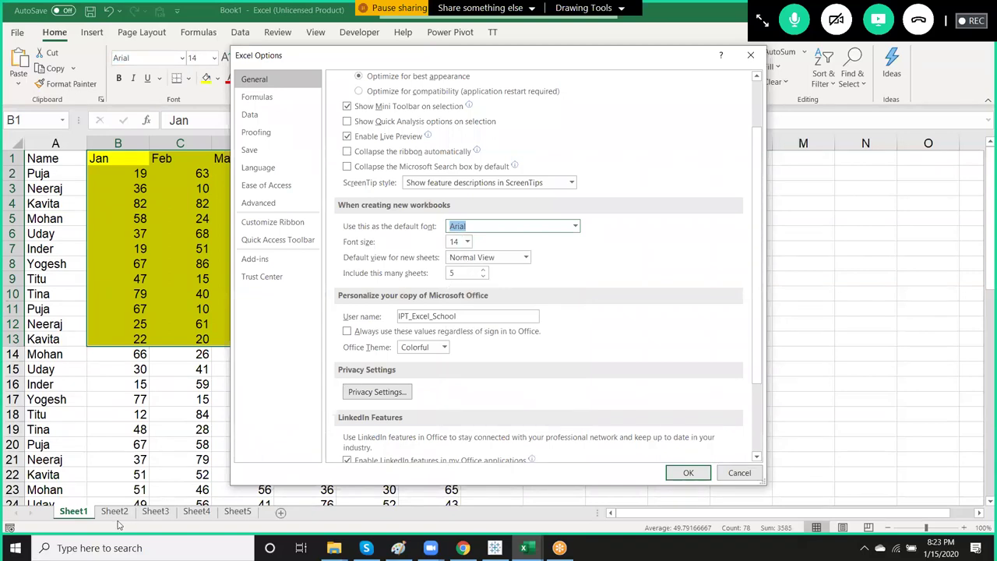
{"action": "double_click", "coordinate": [456, 275]}
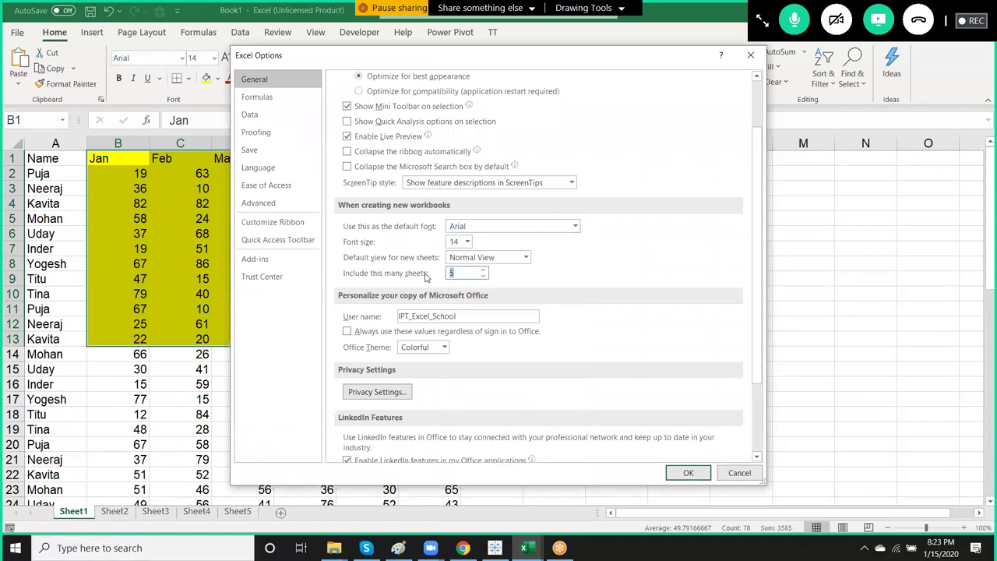
{"action": "type", "text": "3"}
{"action": "left_click", "coordinate": [679, 476]}
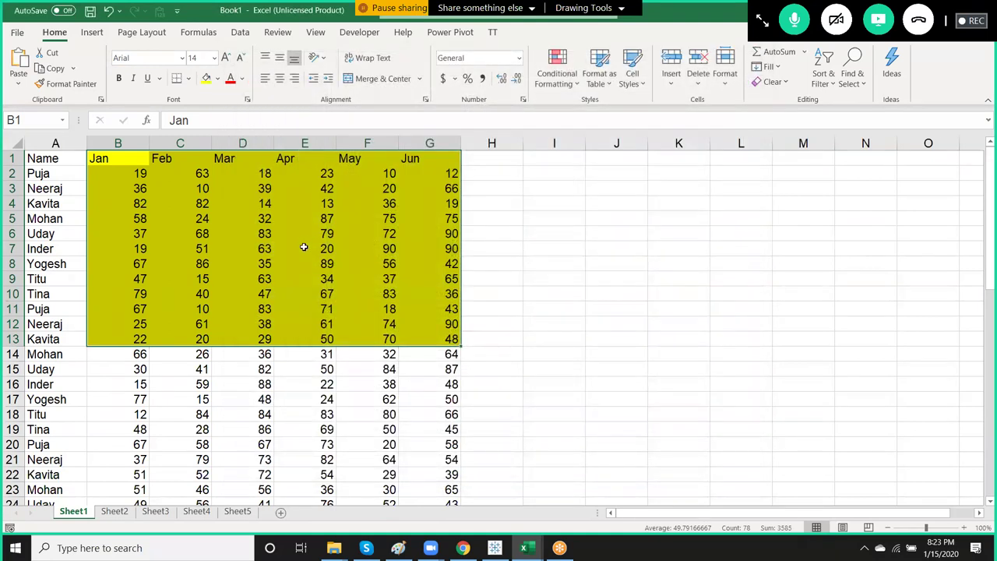
- Create new workbook Book2, select C1:J15, reopen and close Options, then show the desktop
{"action": "key", "text": "ctrl+n"}
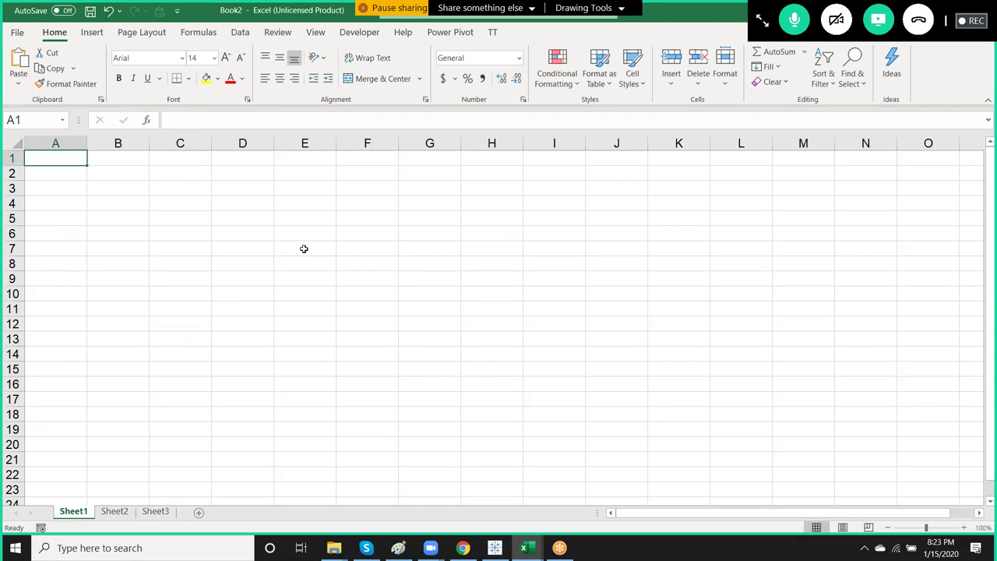
{"action": "left_click_drag", "start_coordinate": [202, 156], "coordinate": [644, 374]}
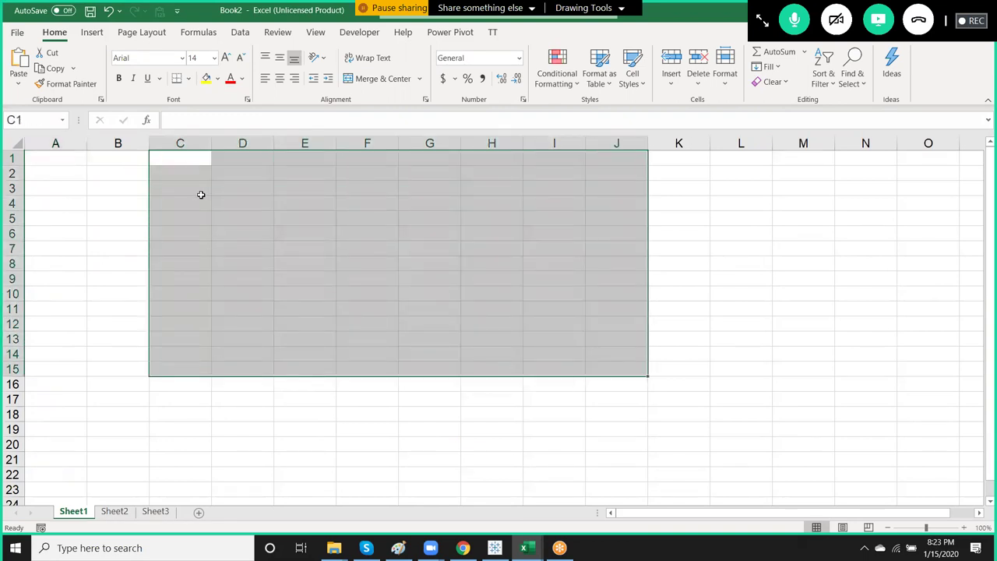
{"action": "left_click", "coordinate": [17, 32]}
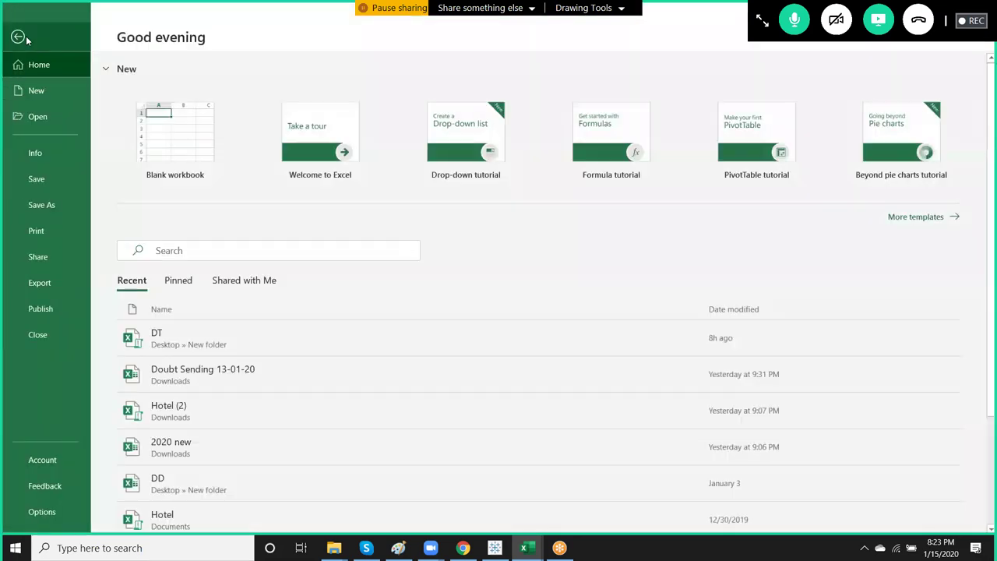
{"action": "left_click", "coordinate": [42, 511]}
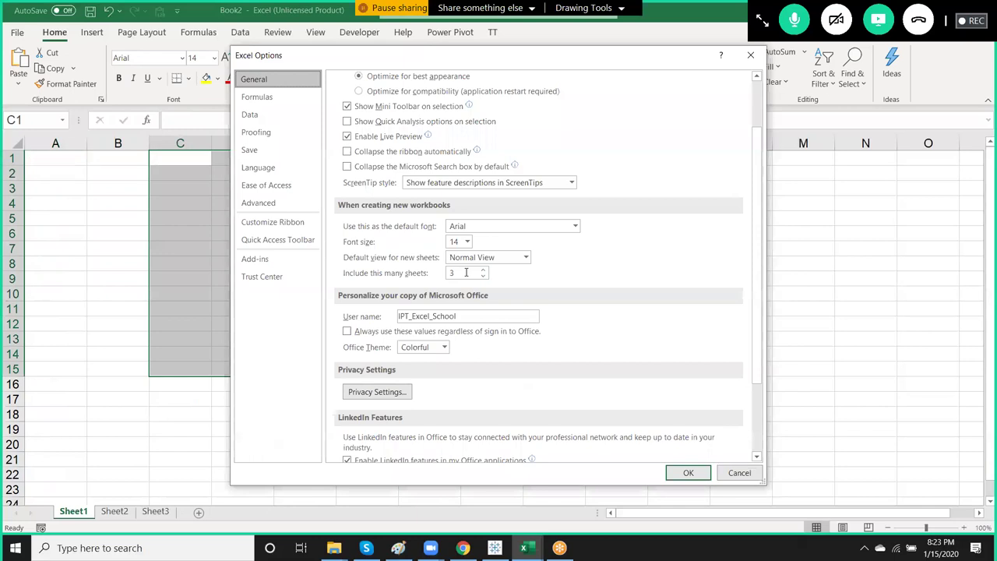
{"action": "key", "text": "Return"}
{"action": "key", "text": "super+d"}
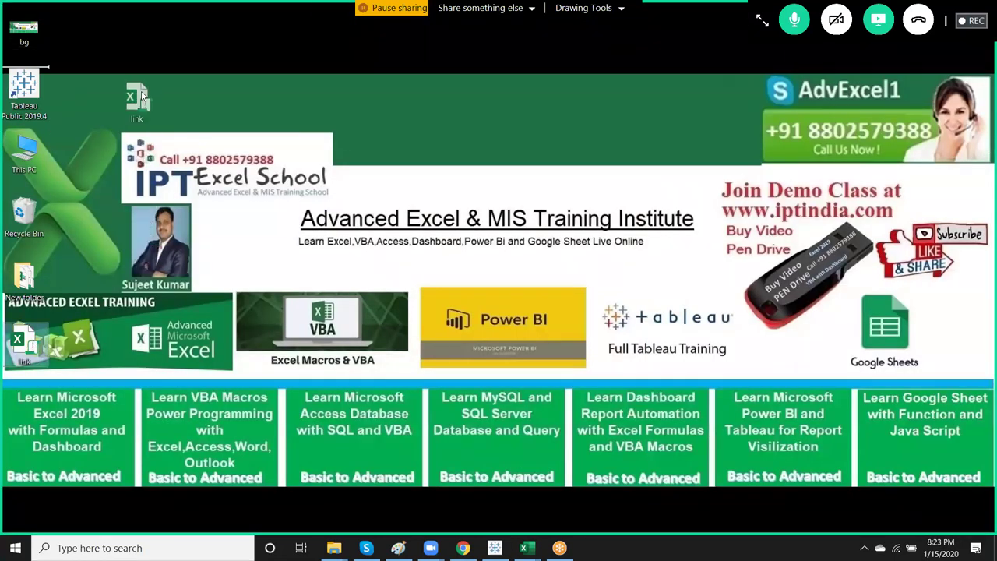
- Drag the 'link' Excel file icon to the top of the desktop's left icon column
{"action": "left_click_drag", "start_coordinate": [136, 291], "coordinate": [137, 103]}
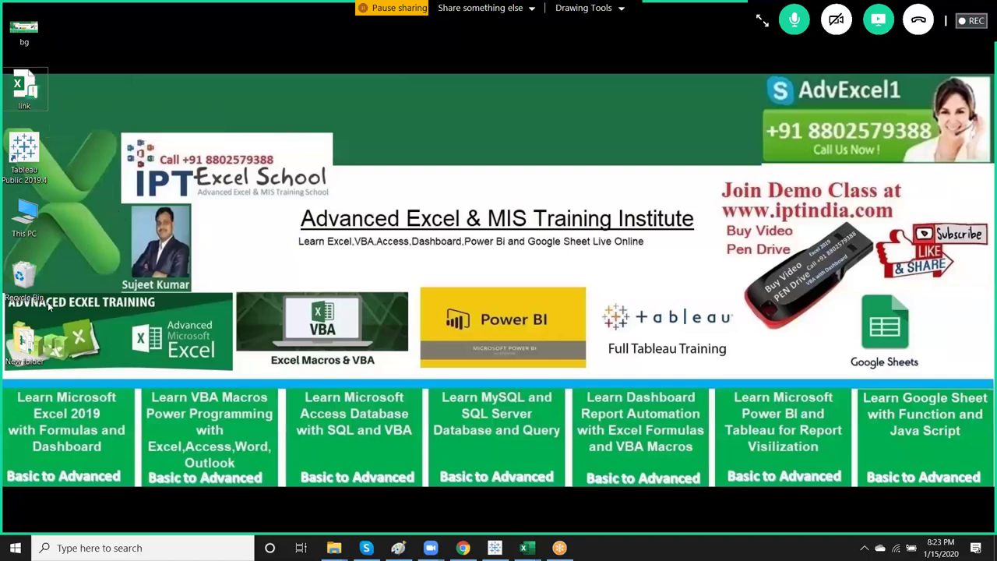
- Open New folder on the desktop and bring up its Properties dialog
{"action": "double_click", "coordinate": [34, 353]}
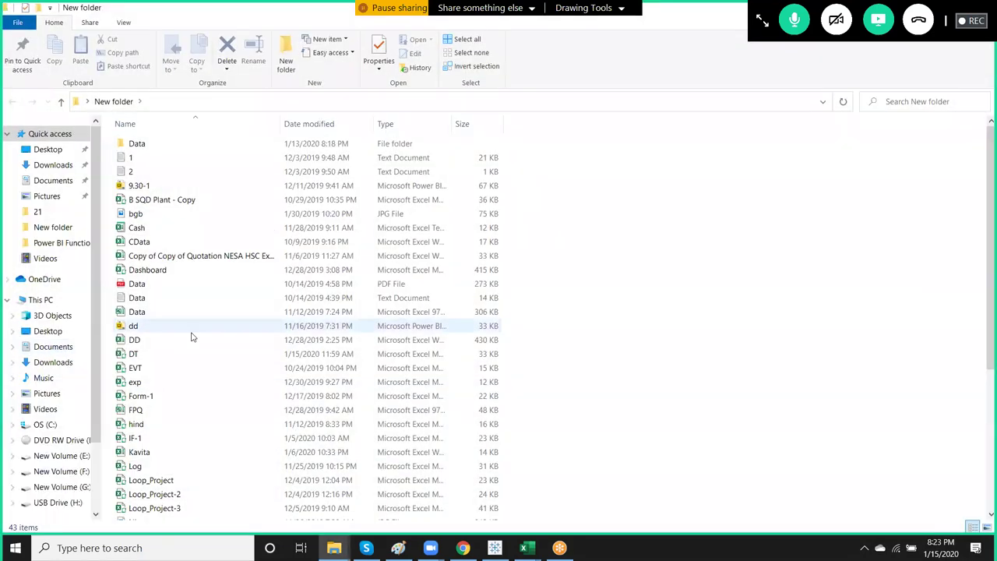
{"action": "mouse_move", "coordinate": [138, 241]}
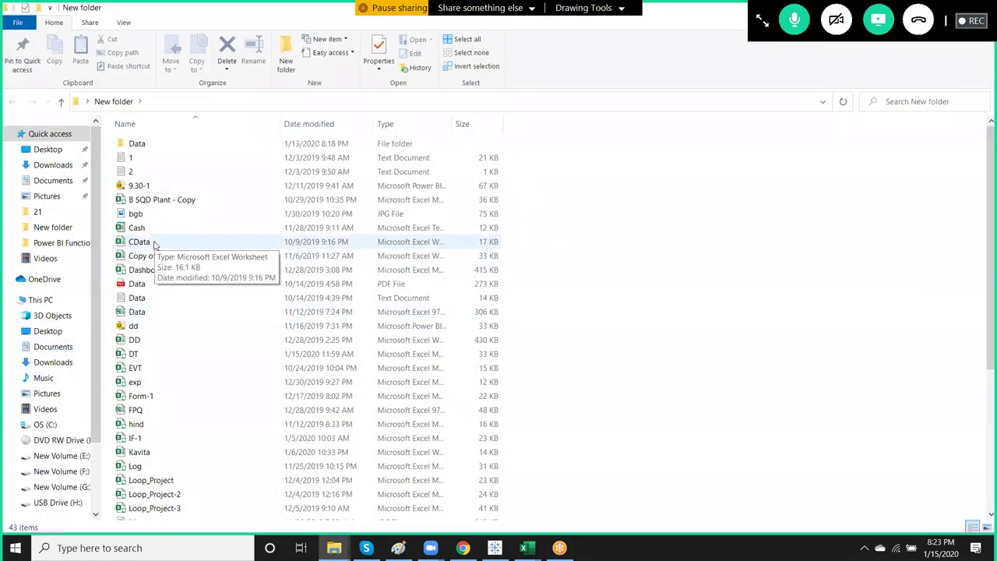
{"action": "right_click", "coordinate": [154, 244]}
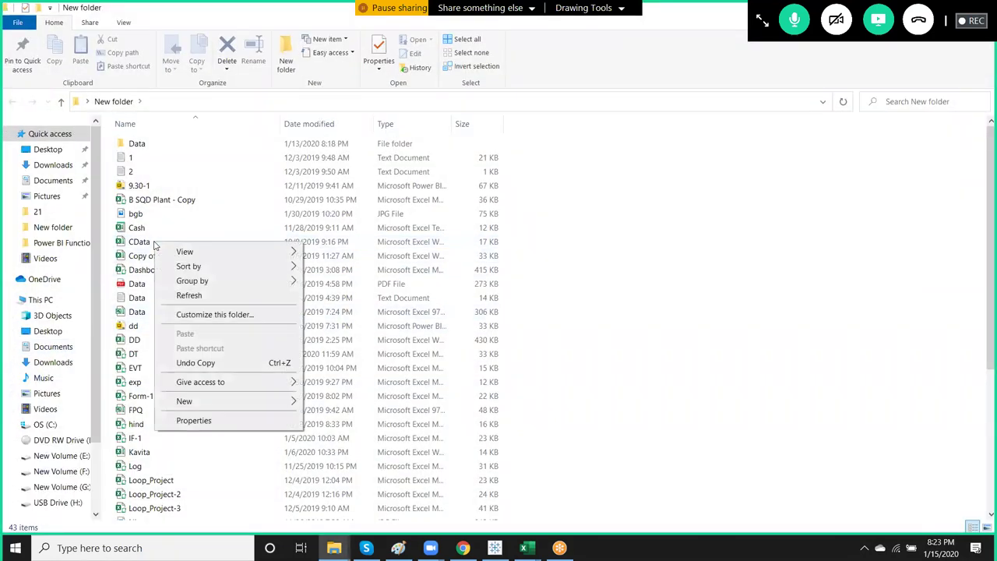
{"action": "left_click", "coordinate": [213, 420]}
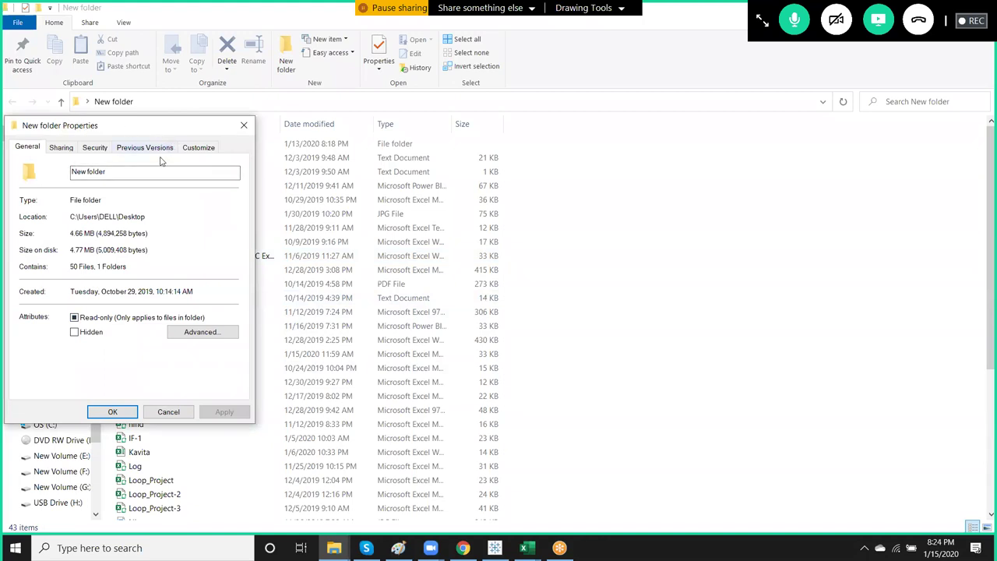
- Review the folder's Sharing, Security, Previous Versions and Customize tabs, then close Properties
{"action": "left_click", "coordinate": [69, 150]}
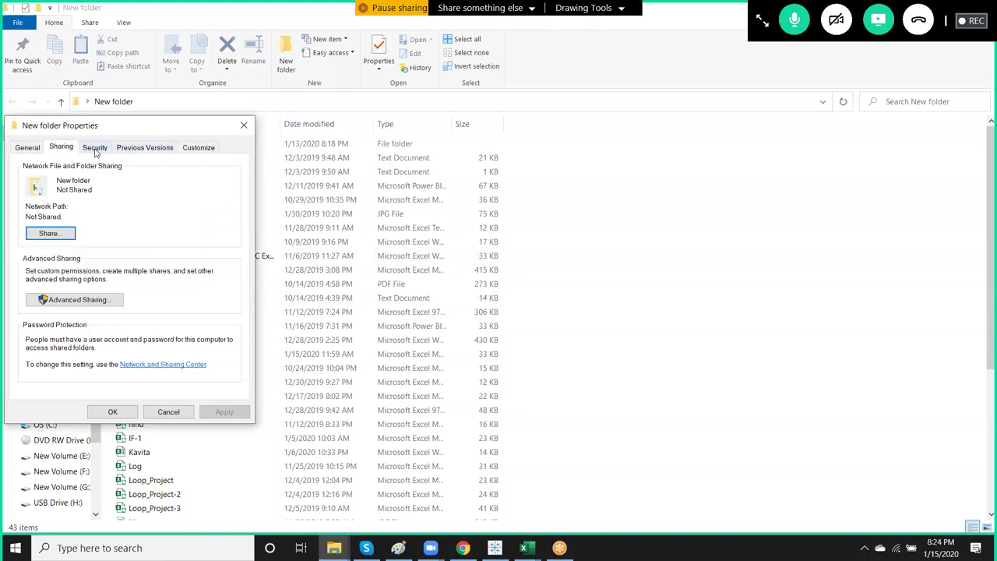
{"action": "left_click", "coordinate": [95, 149]}
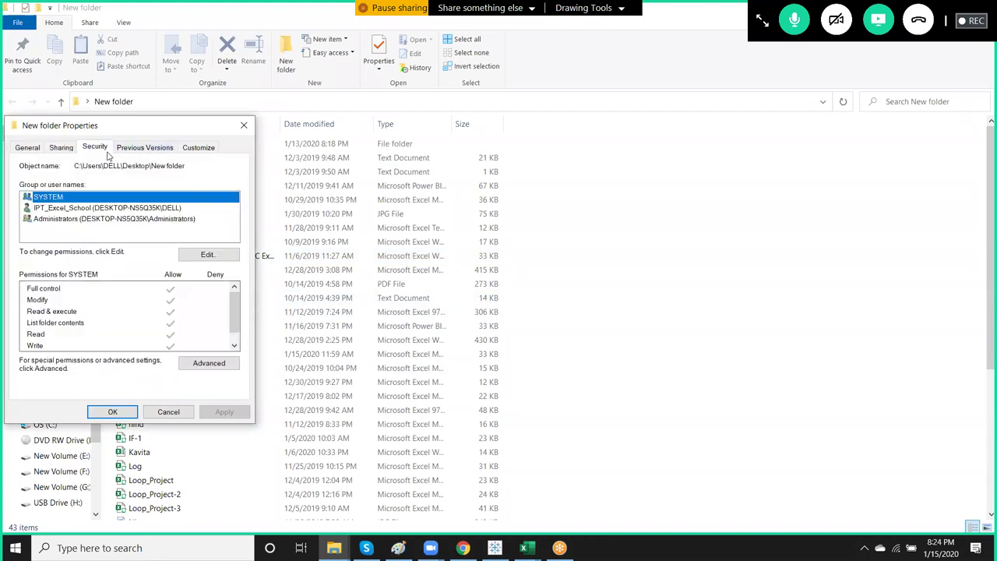
{"action": "left_click", "coordinate": [144, 150]}
{"action": "left_click", "coordinate": [194, 148]}
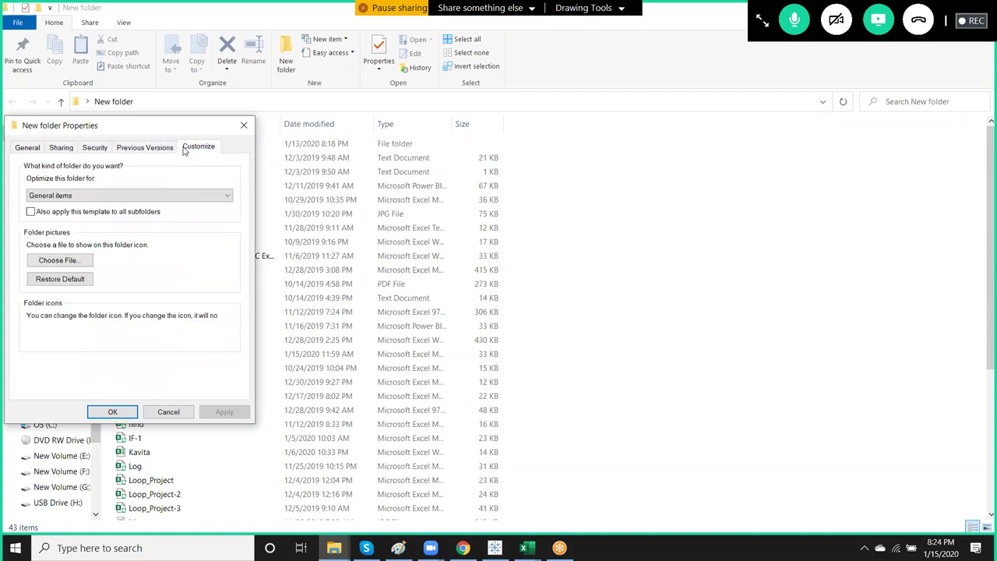
{"action": "left_click", "coordinate": [244, 126]}
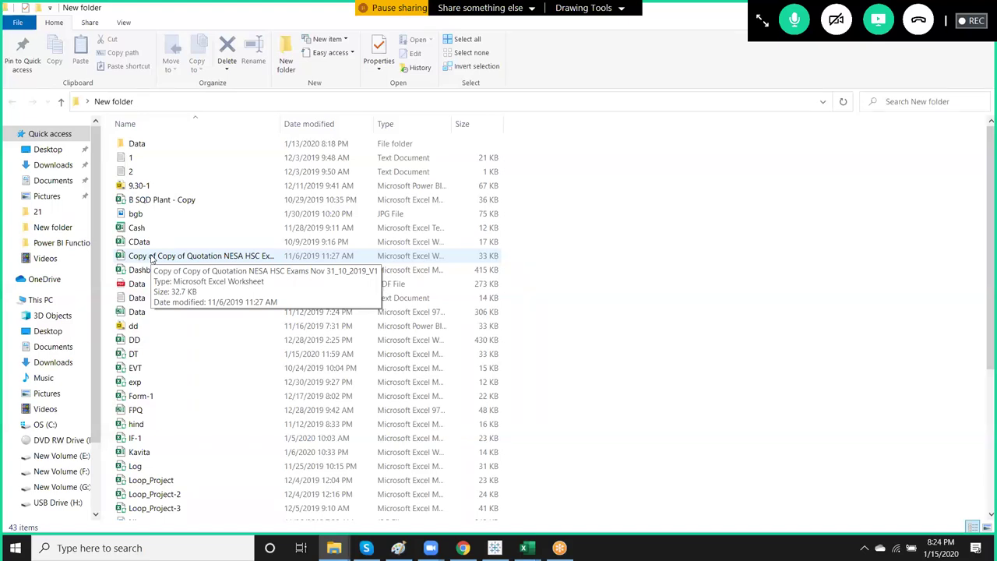
{"action": "left_click", "coordinate": [153, 262]}
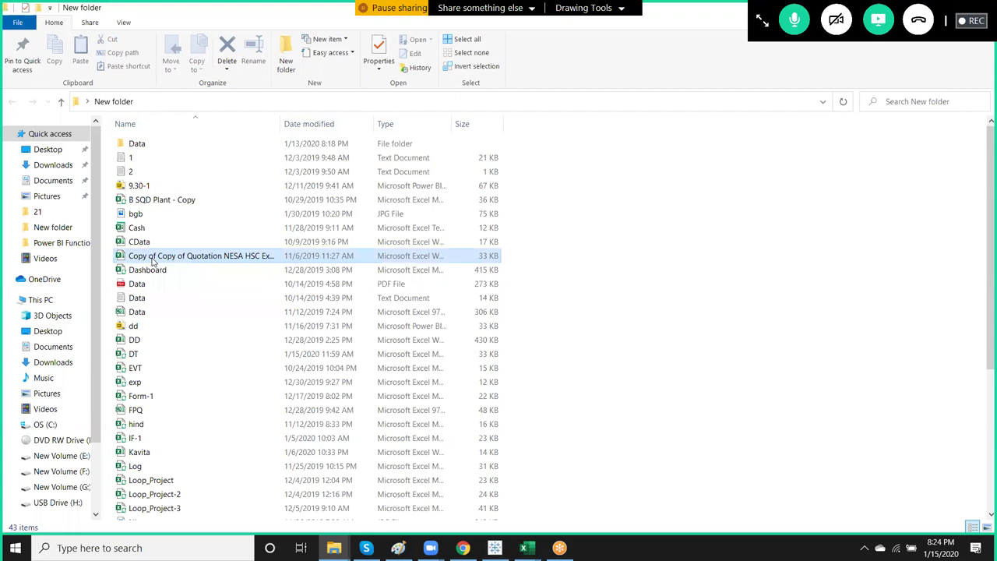
{"action": "right_click", "coordinate": [153, 262]}
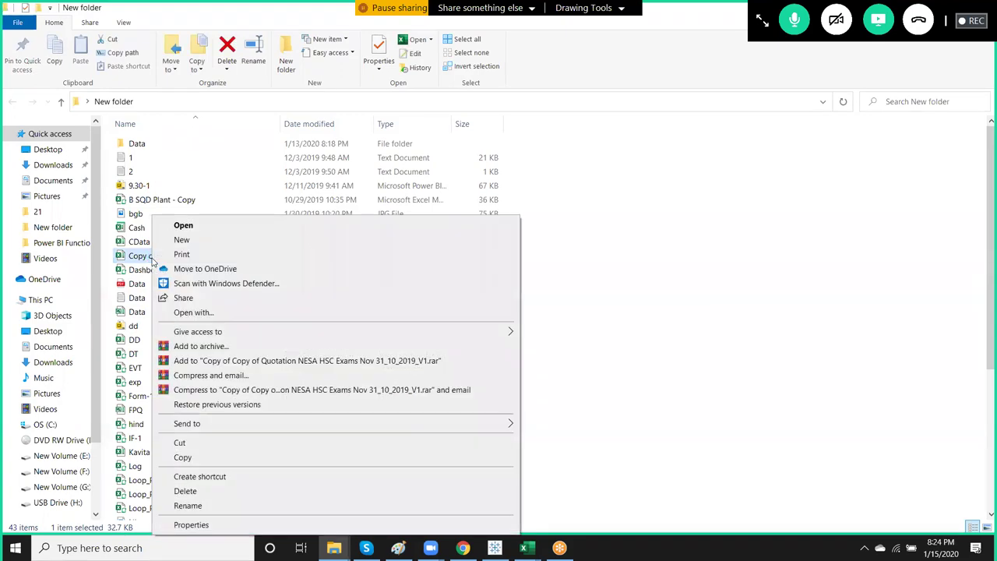
{"action": "left_click", "coordinate": [173, 525]}
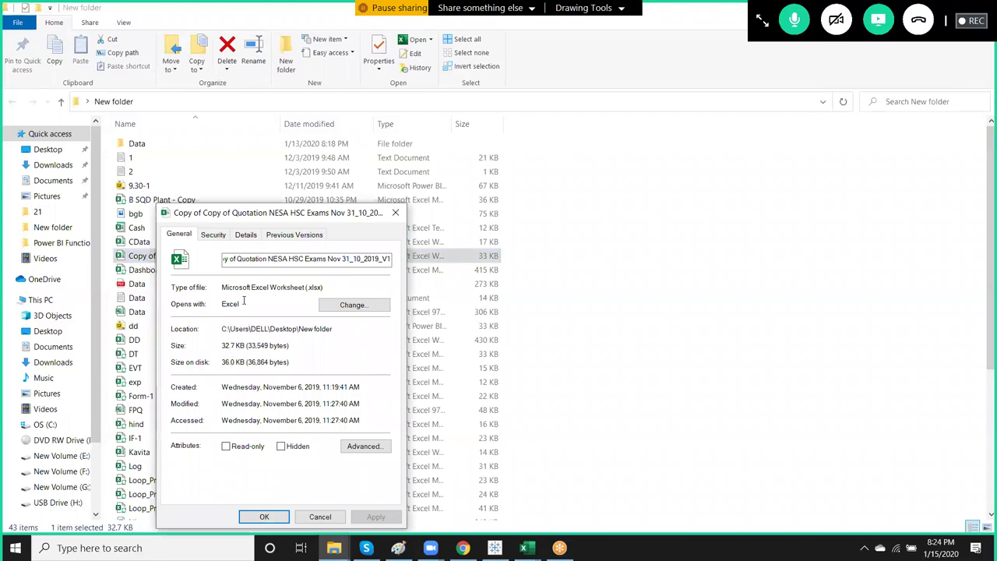
{"action": "left_click", "coordinate": [238, 241]}
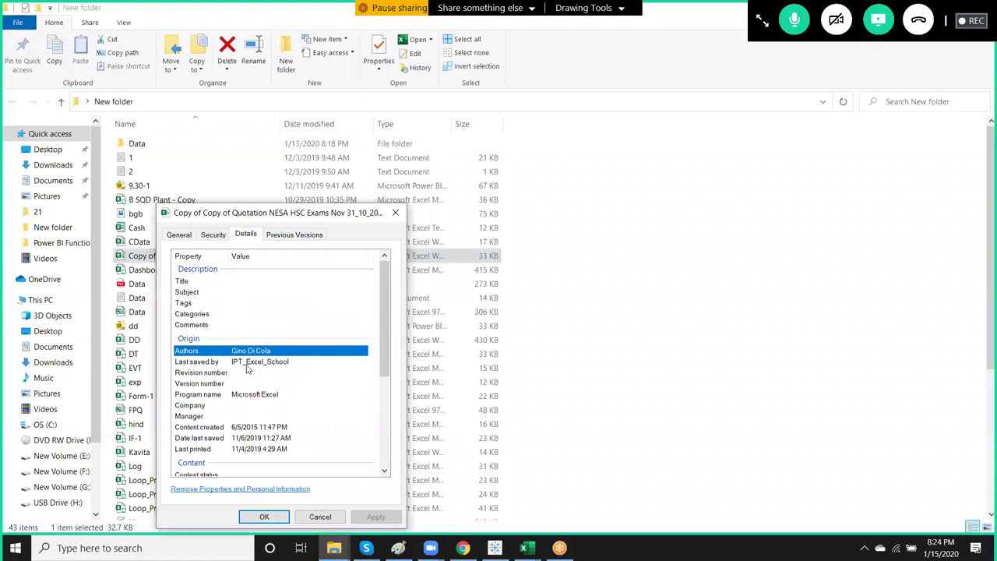
{"action": "left_click", "coordinate": [202, 365]}
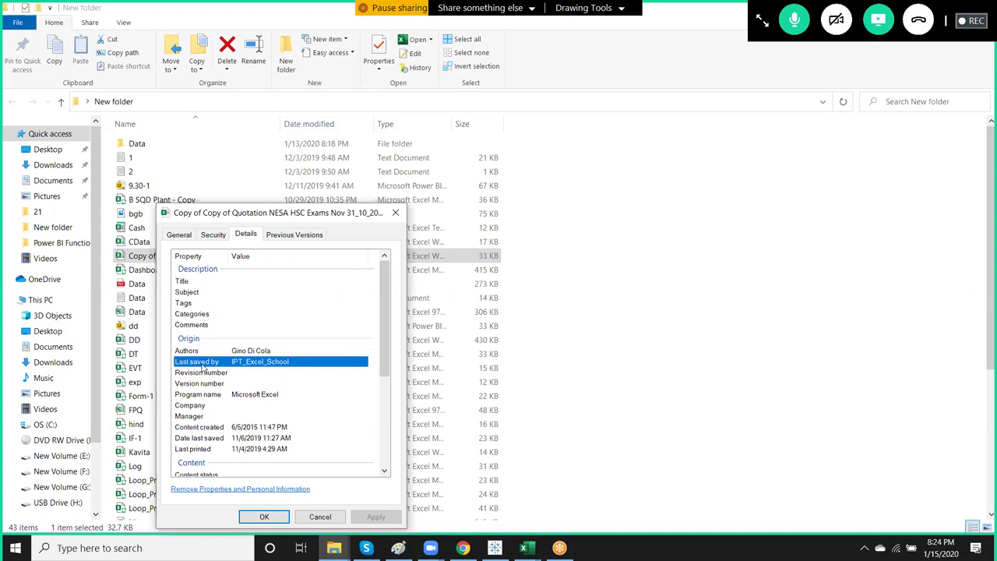
{"action": "left_click", "coordinate": [195, 354]}
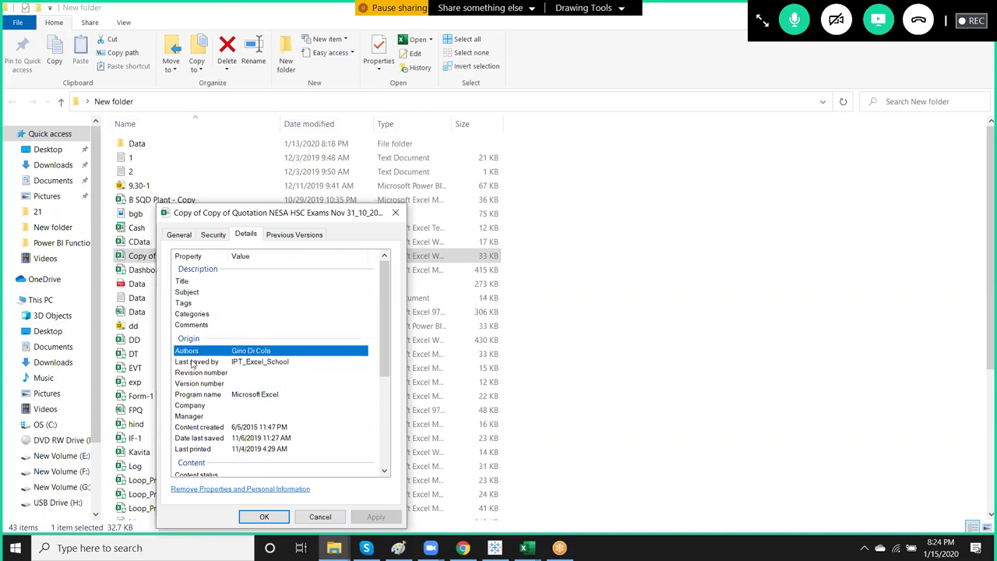
{"action": "left_click", "coordinate": [242, 351]}
{"action": "key", "text": "Escape"}
{"action": "left_click", "coordinate": [292, 471]}
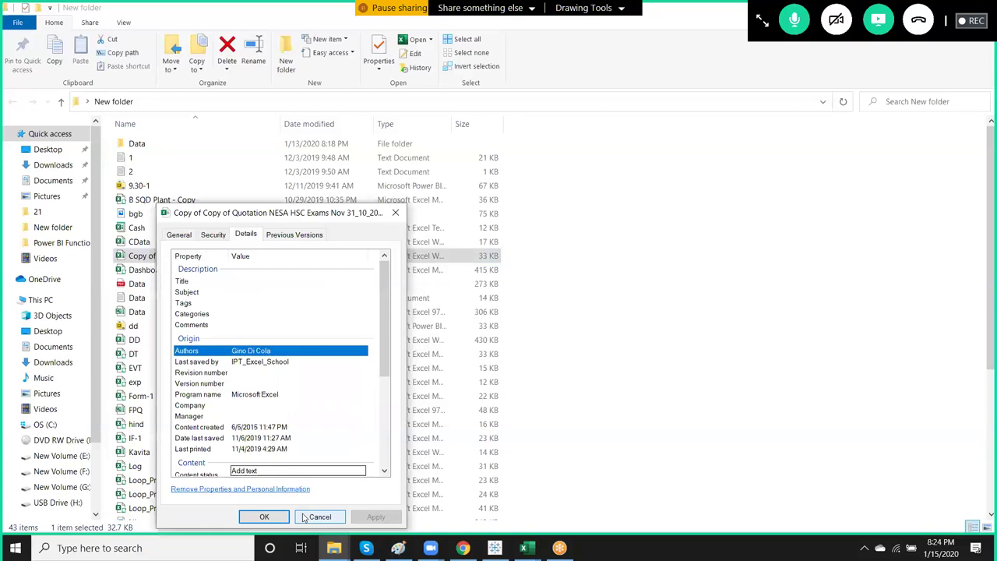
{"action": "left_click", "coordinate": [305, 518]}
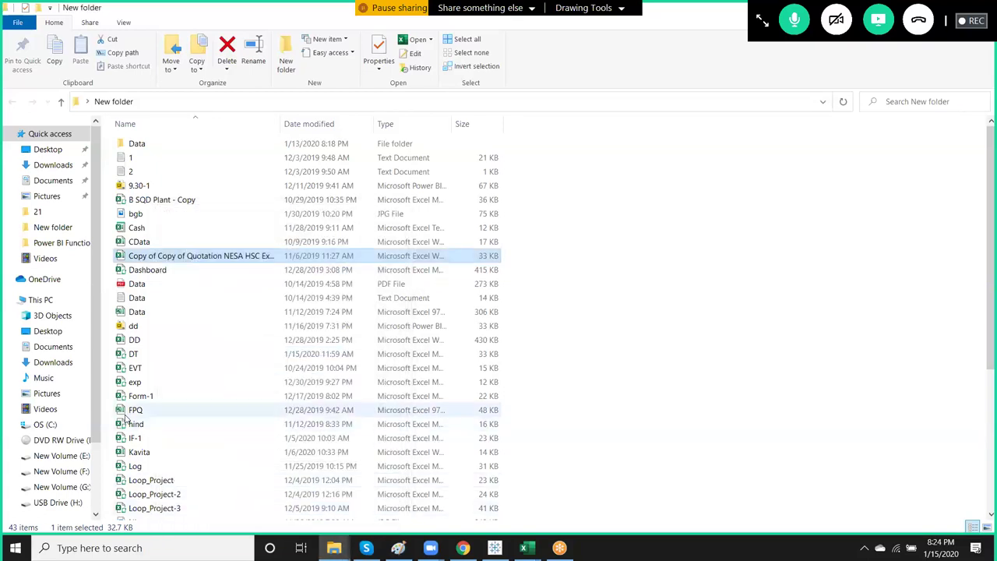
- Show the Windows desktop and refresh it
{"action": "key", "text": "super+d"}
{"action": "right_click", "coordinate": [302, 366]}
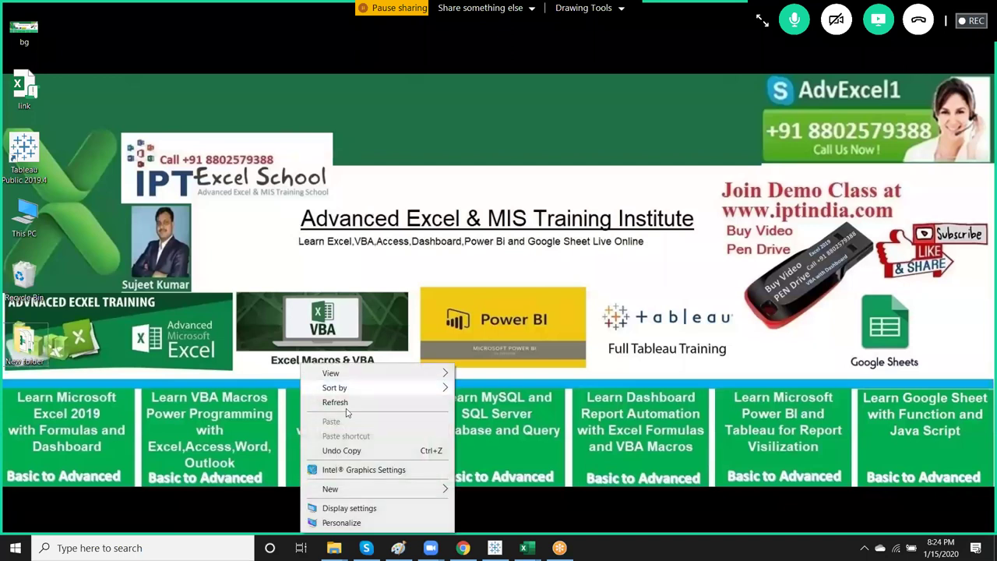
{"action": "left_click", "coordinate": [352, 409]}
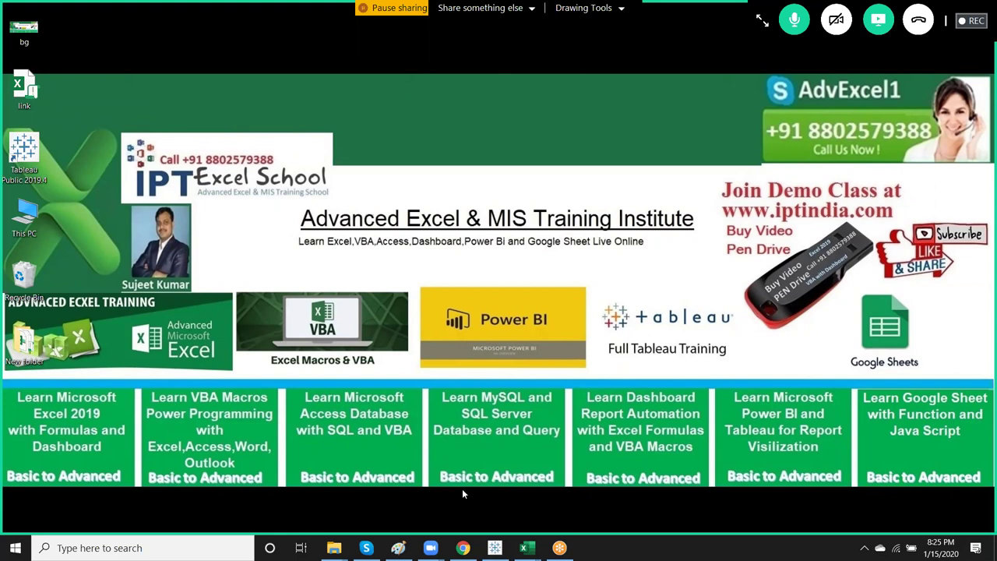
{"action": "mouse_move", "coordinate": [526, 548]}
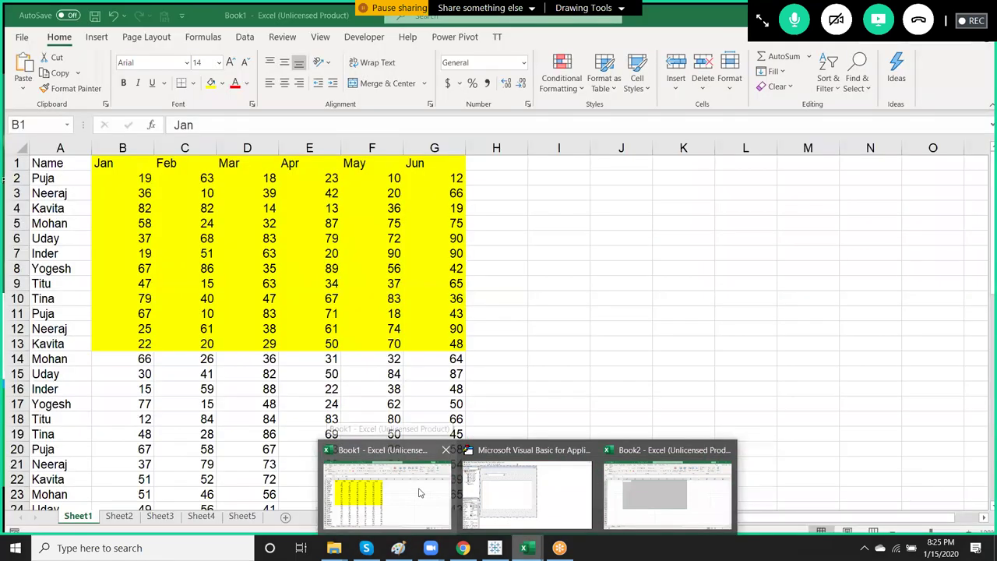
- Bring Book1 to the front, select C4:E10, then click cell E15
{"action": "left_click", "coordinate": [419, 492]}
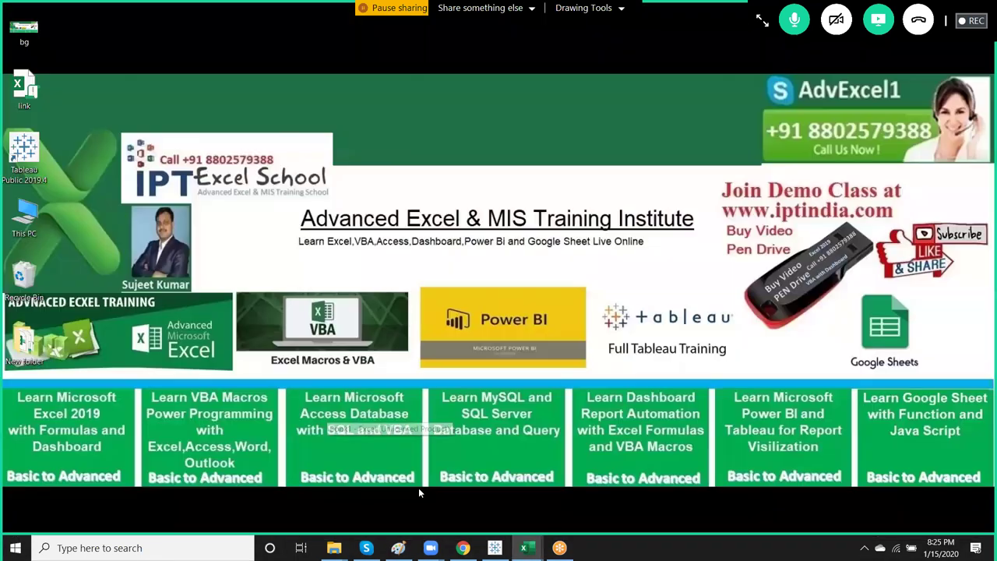
{"action": "mouse_move", "coordinate": [156, 202]}
{"action": "left_mouse_down"}
{"action": "mouse_move", "coordinate": [243, 270]}
{"action": "mouse_move", "coordinate": [308, 294]}
{"action": "left_mouse_up"}
{"action": "left_click", "coordinate": [321, 371]}
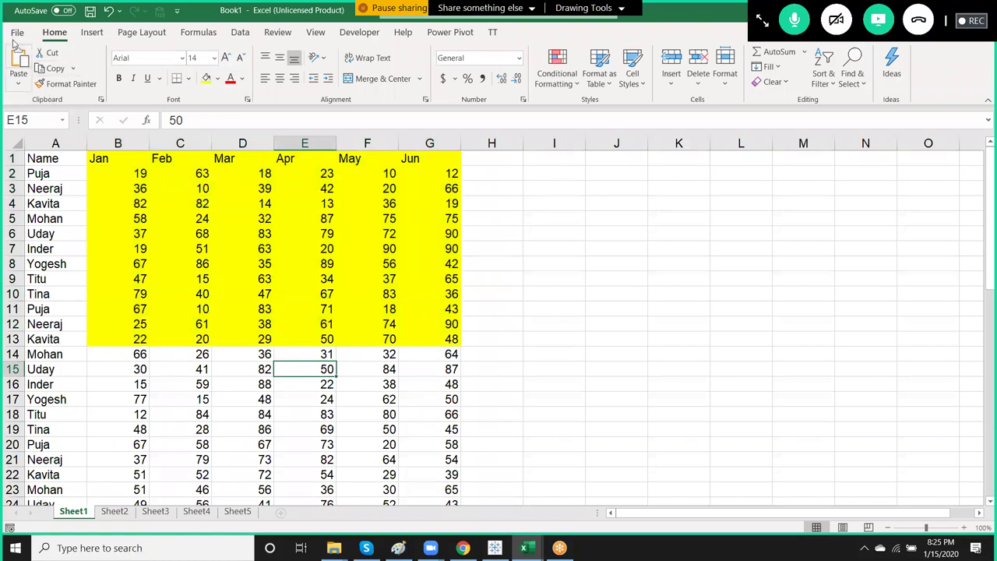
- Open Excel Options, select the General page's User name text, then show the Formulas page
{"action": "left_click", "coordinate": [17, 32]}
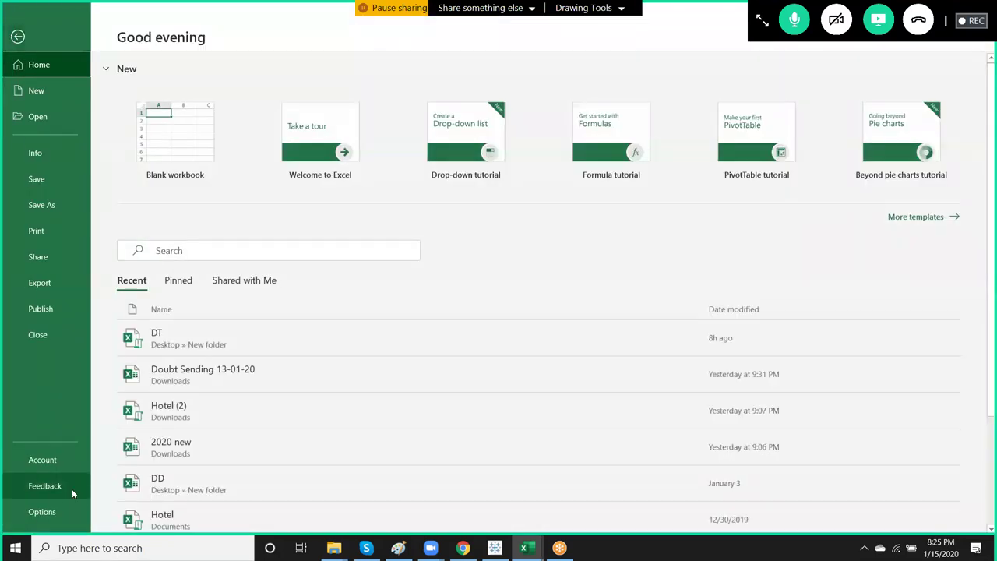
{"action": "left_click", "coordinate": [71, 511]}
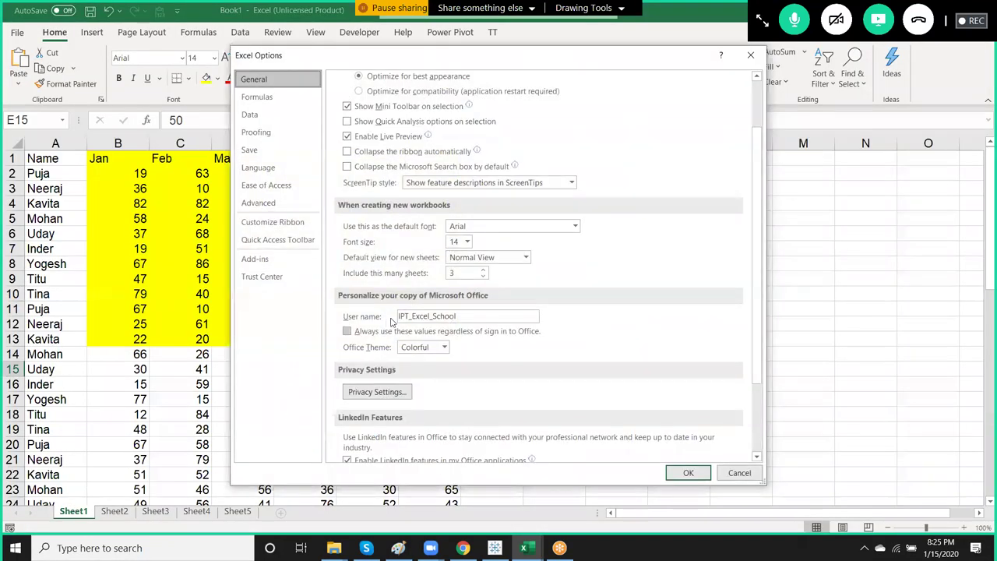
{"action": "double_click", "coordinate": [402, 316]}
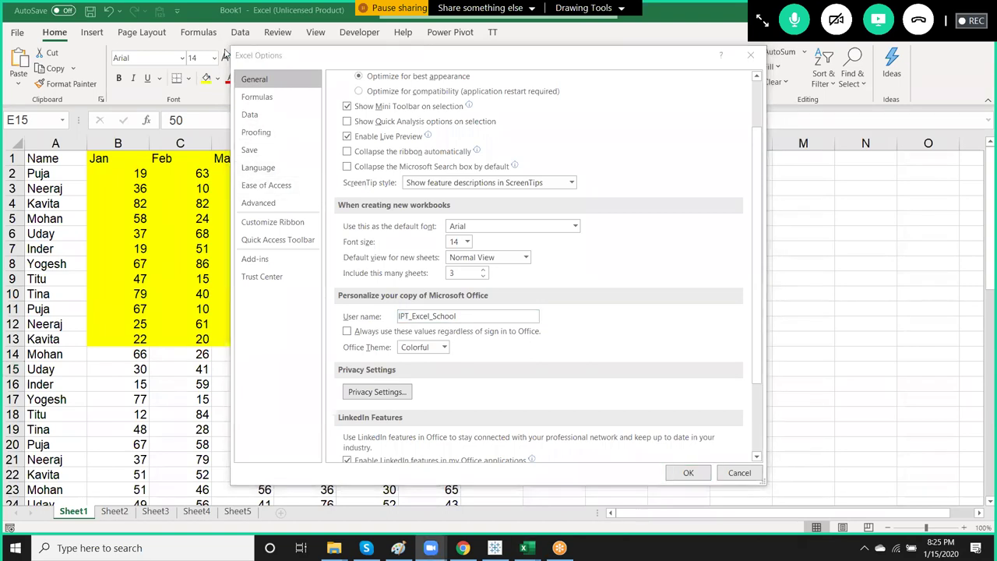
{"action": "left_click", "coordinate": [398, 356]}
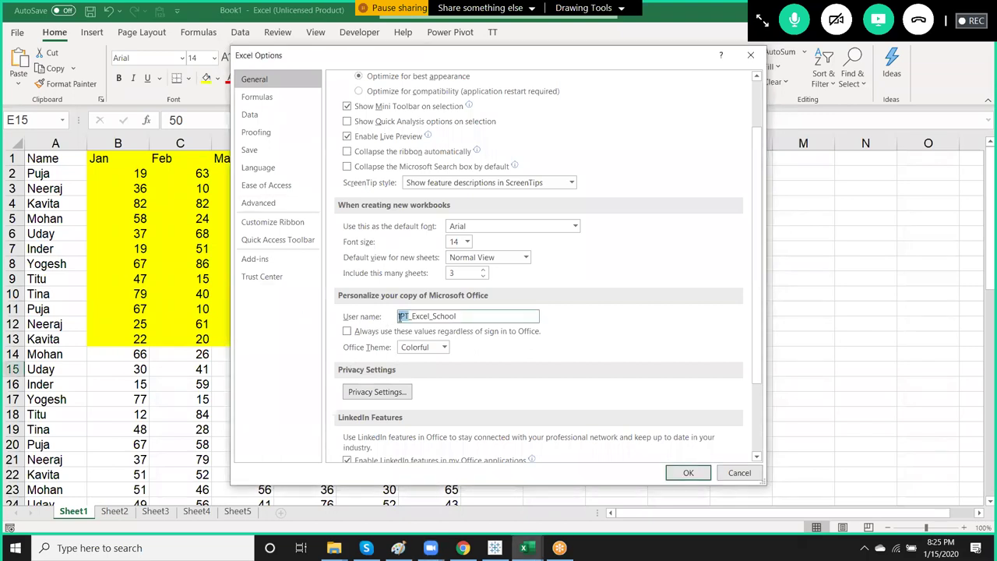
{"action": "double_click", "coordinate": [400, 316]}
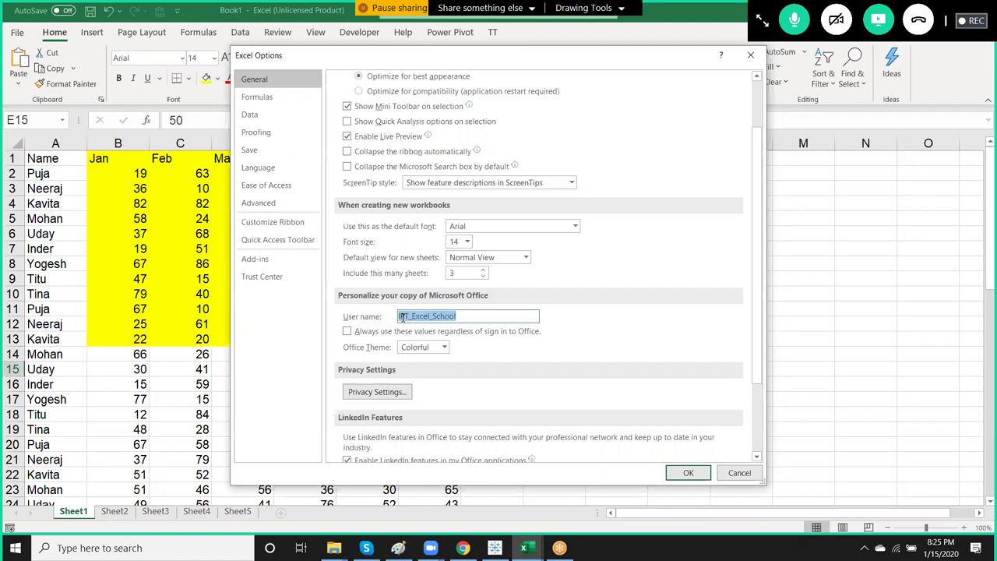
{"action": "left_click", "coordinate": [762, 20]}
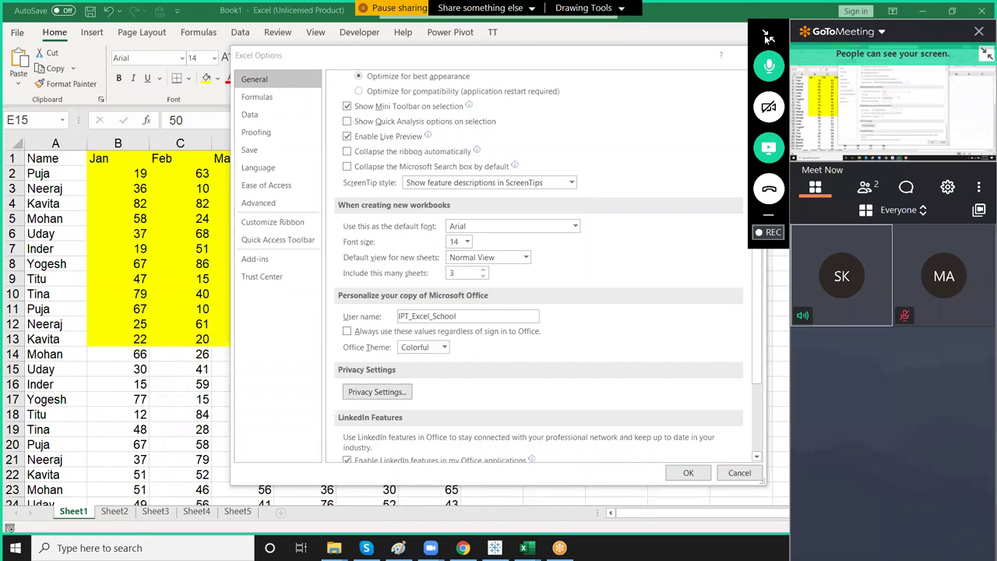
{"action": "left_click", "coordinate": [768, 38]}
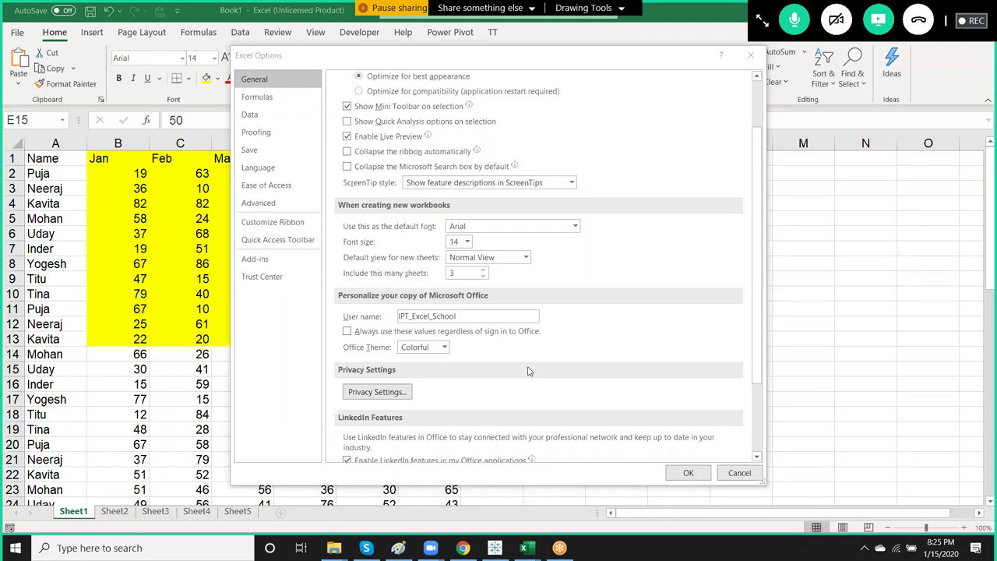
{"action": "double_click", "coordinate": [451, 316]}
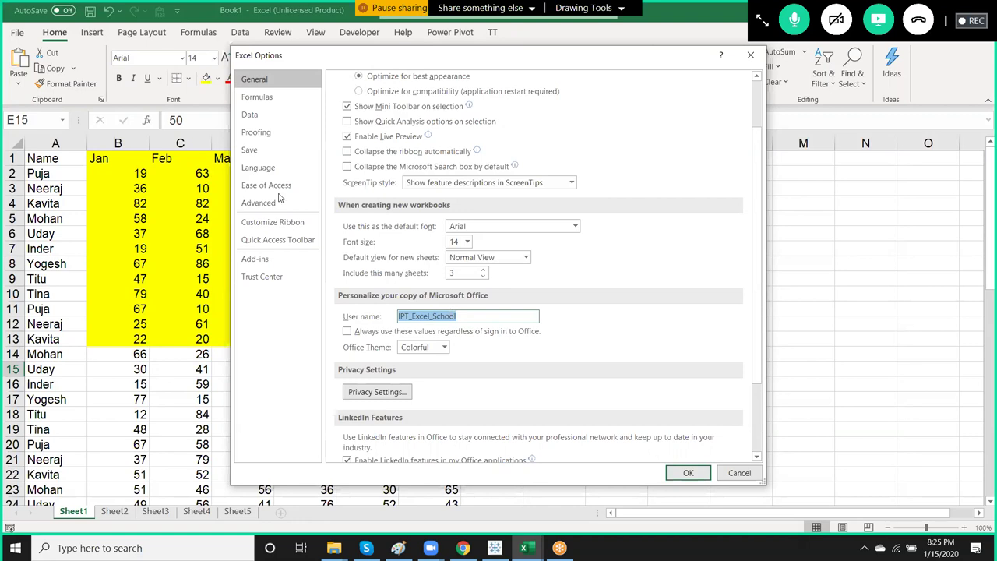
{"action": "left_click", "coordinate": [257, 98]}
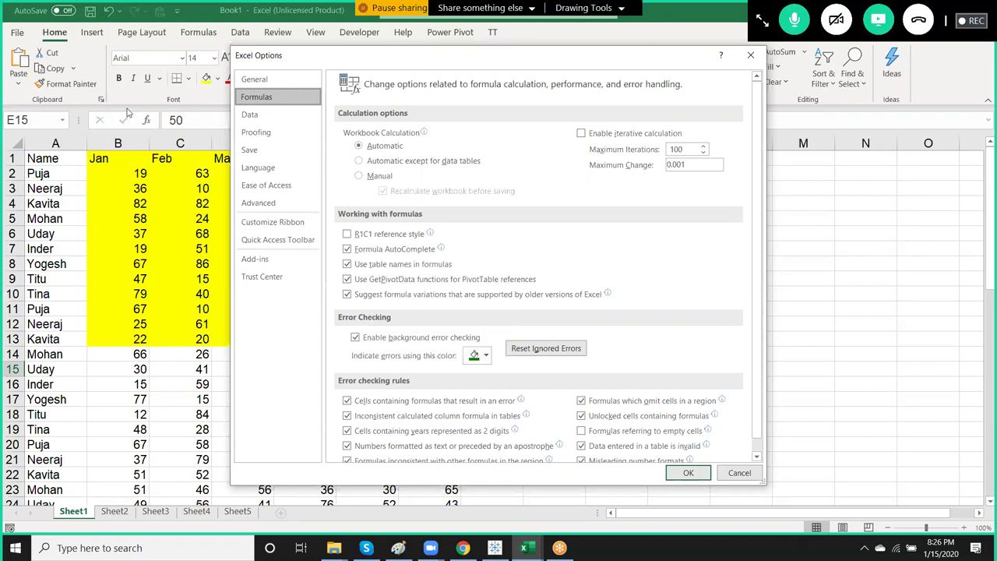
- Enable R1C1 reference style, check the addresses R1C1 and R3C2, and reopen Excel Options
{"action": "left_click", "coordinate": [380, 238]}
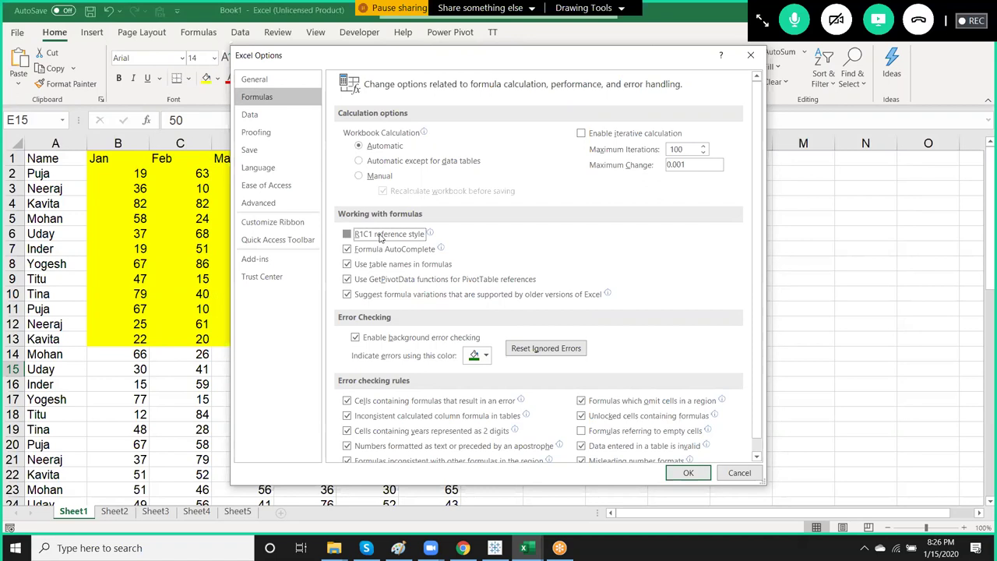
{"action": "left_click", "coordinate": [689, 473]}
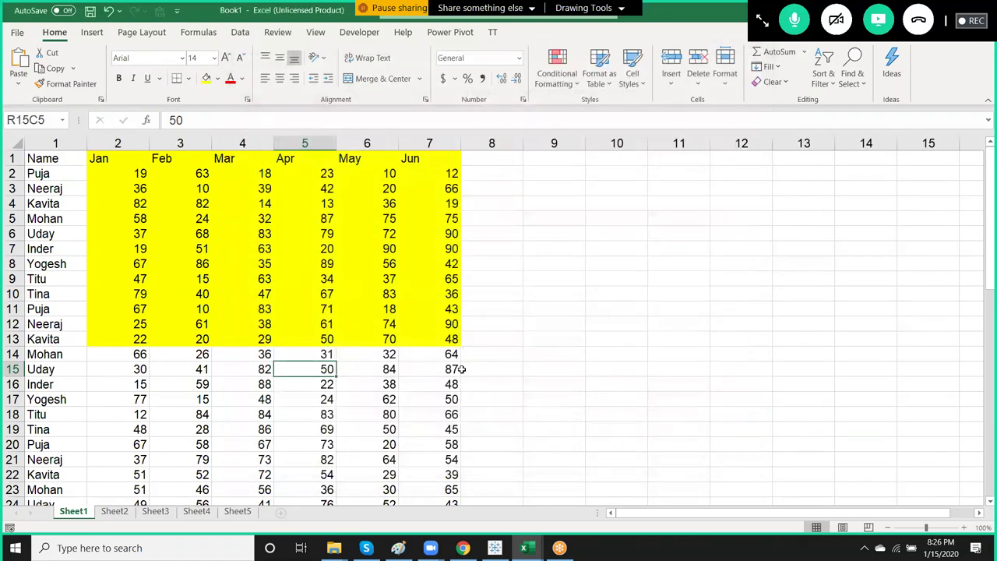
{"action": "left_click", "coordinate": [53, 158]}
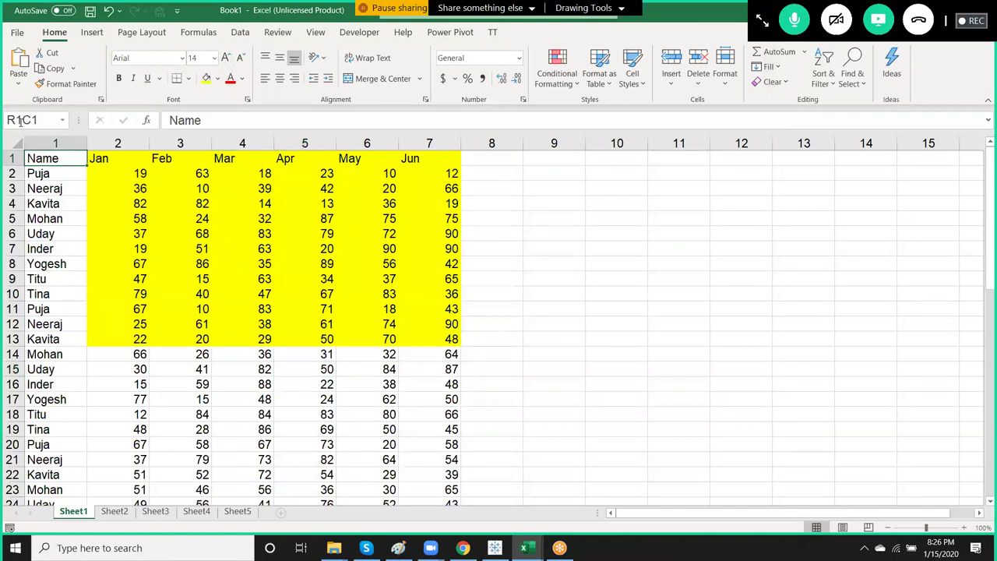
{"action": "left_click", "coordinate": [122, 189]}
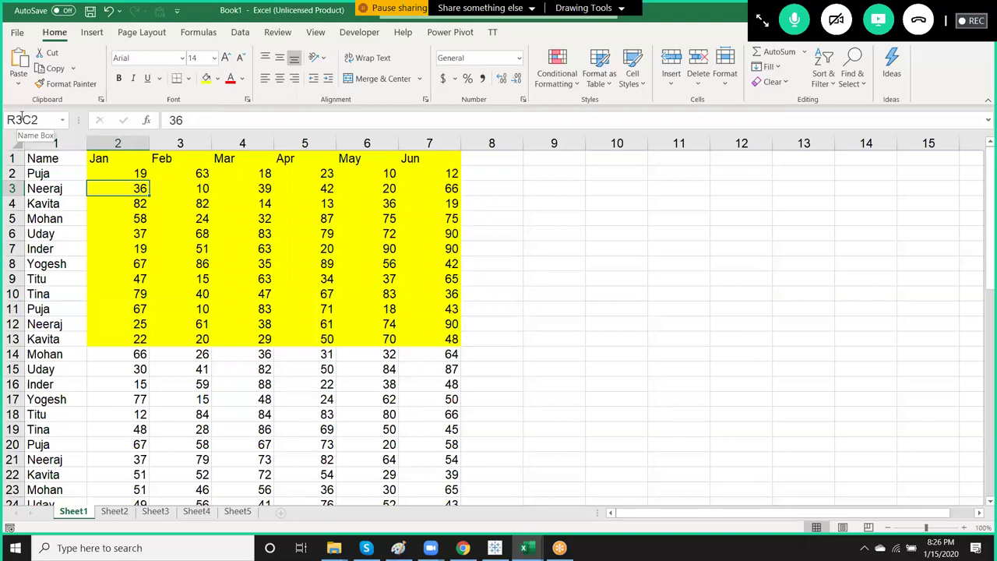
{"action": "left_click", "coordinate": [35, 160]}
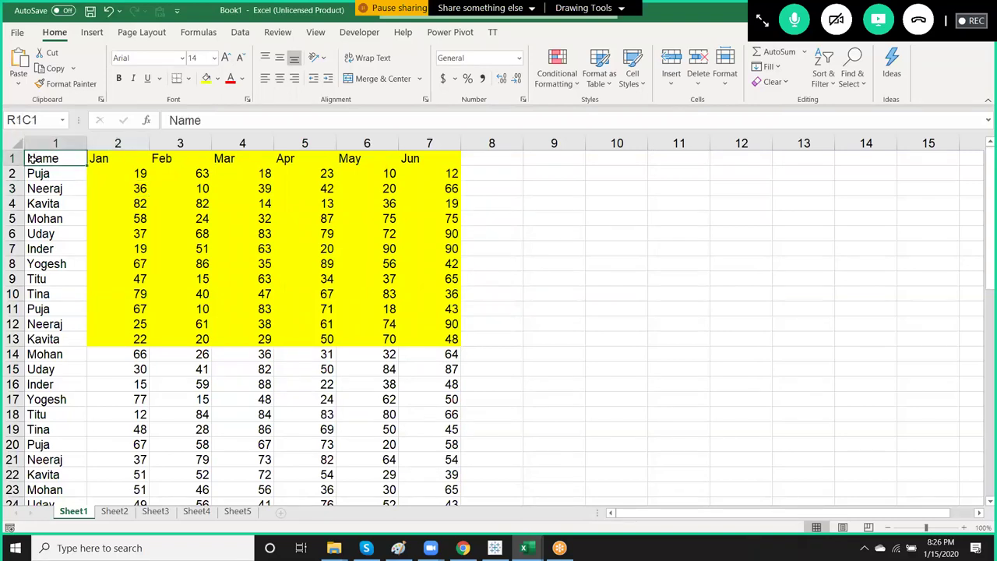
{"action": "left_click", "coordinate": [17, 33]}
{"action": "left_click", "coordinate": [47, 512]}
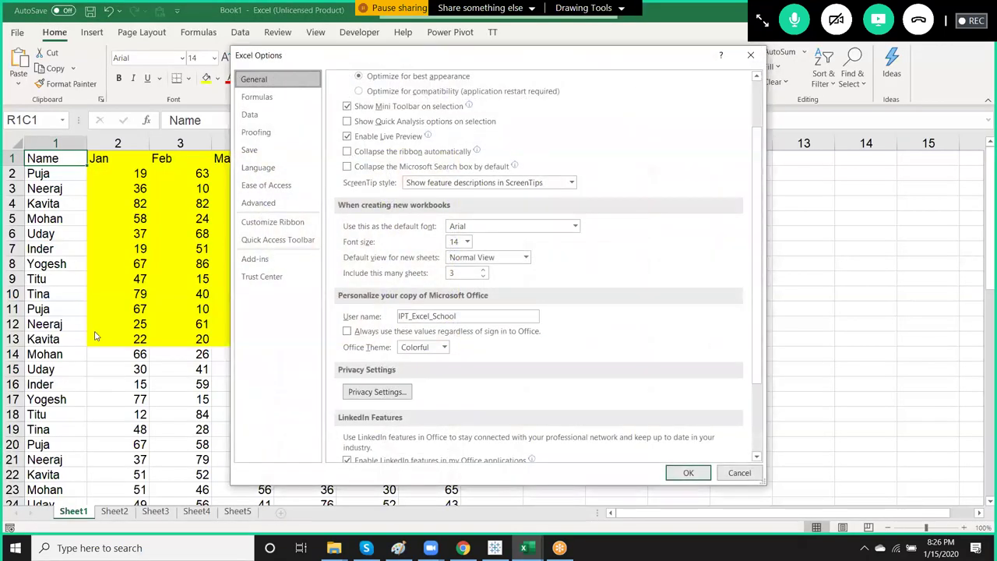
- Uncheck R1C1 reference style on the Formulas page, confirm, and select cell I7
{"action": "left_click", "coordinate": [293, 99]}
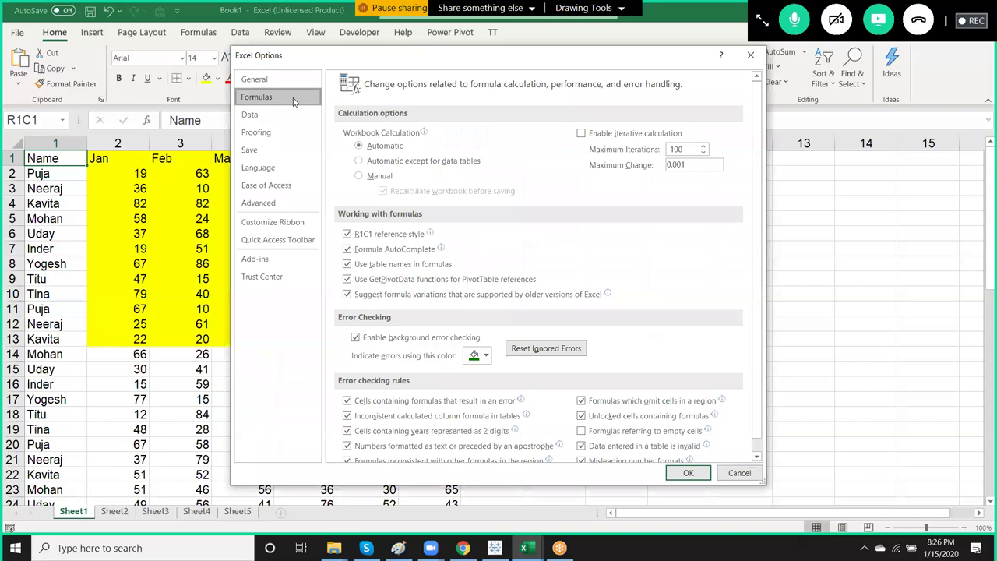
{"action": "left_click", "coordinate": [369, 237]}
{"action": "left_click", "coordinate": [370, 237]}
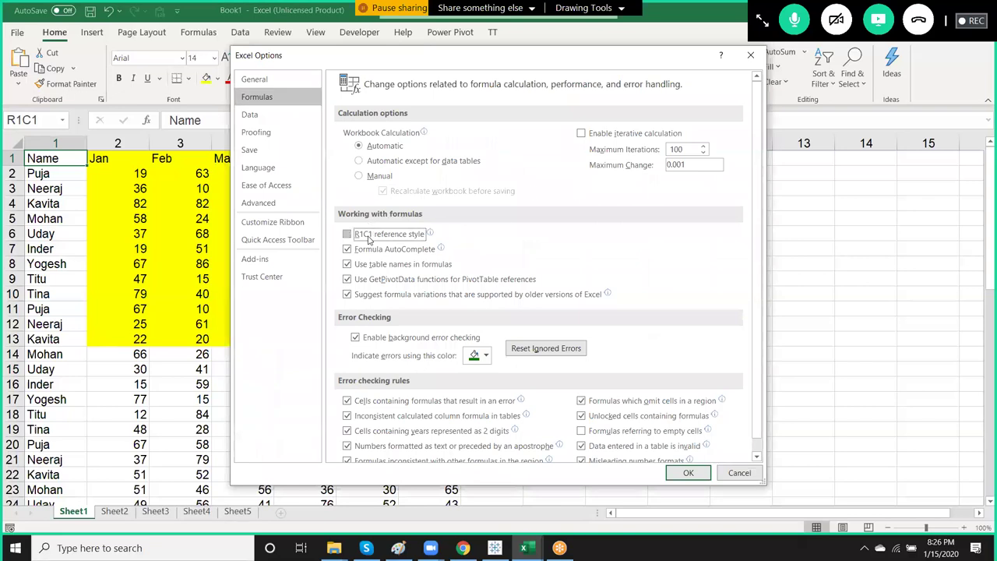
{"action": "left_click", "coordinate": [690, 474]}
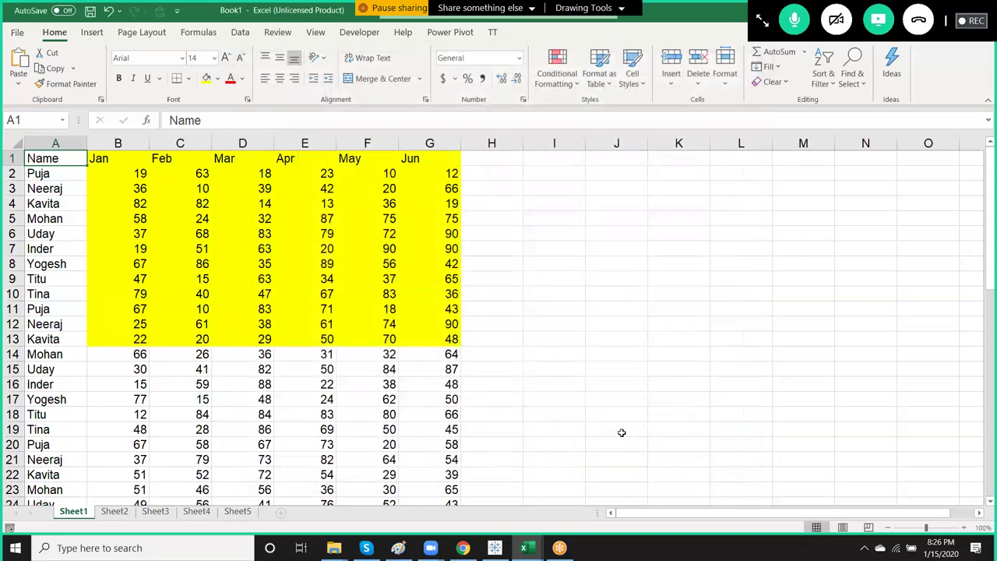
{"action": "left_click", "coordinate": [560, 249]}
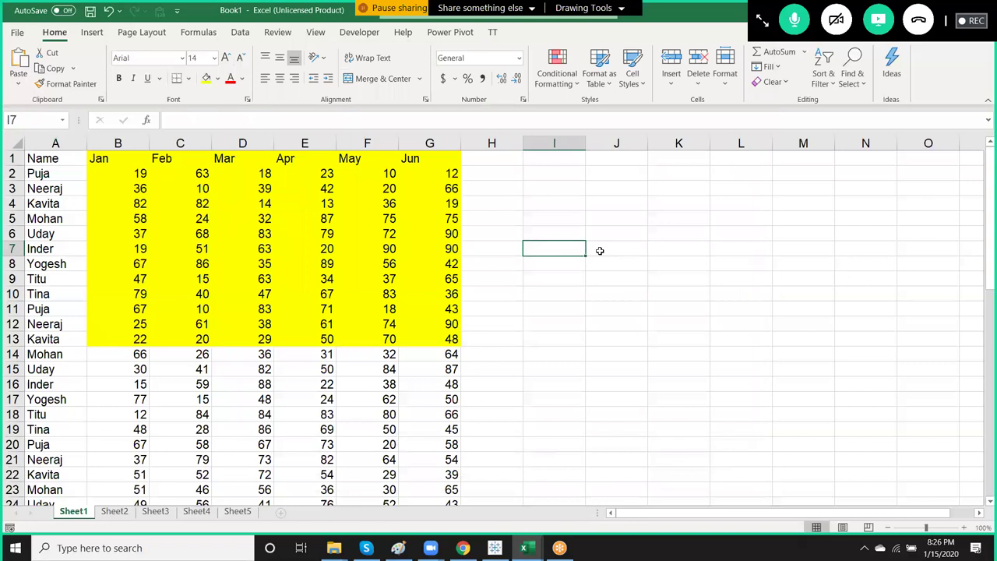
- Enter '01346 in I7 as text and ignore its number-stored-as-text error
{"action": "type", "text": "'01346"}
{"action": "key", "text": "Return"}
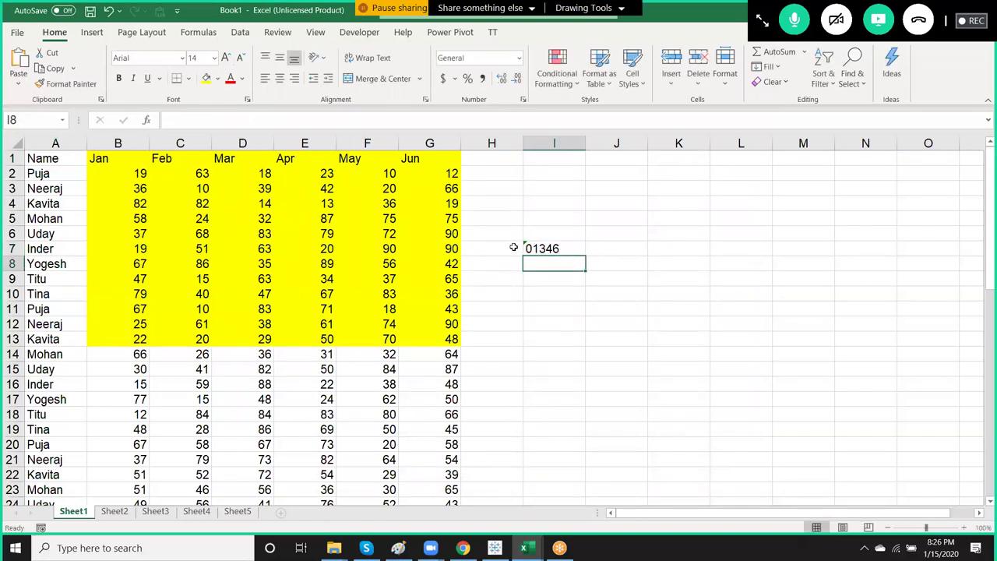
{"action": "left_click", "coordinate": [545, 312]}
{"action": "left_click", "coordinate": [540, 249]}
{"action": "mouse_move", "coordinate": [508, 248]}
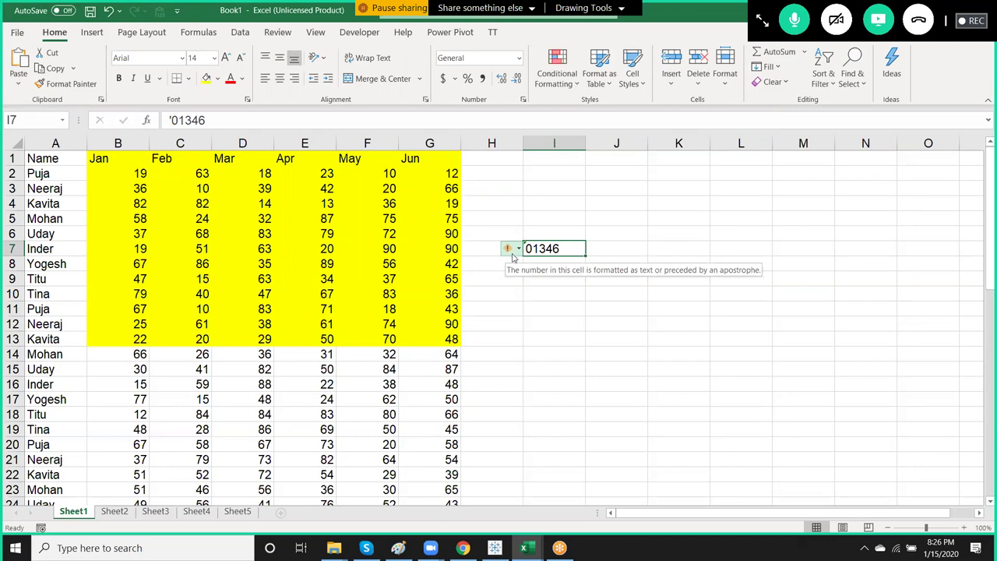
{"action": "left_click", "coordinate": [511, 249]}
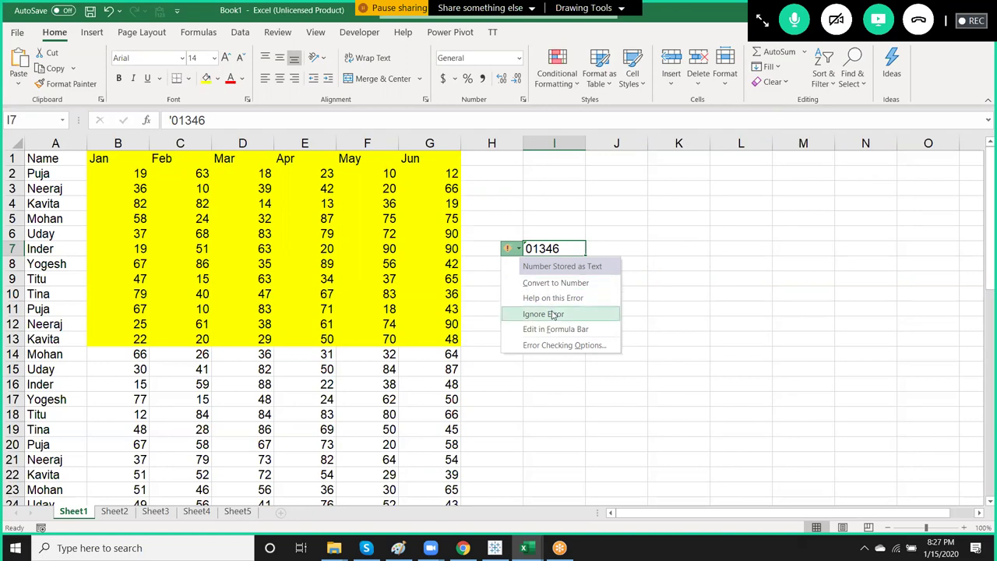
{"action": "left_click", "coordinate": [546, 314]}
{"action": "left_click", "coordinate": [545, 314]}
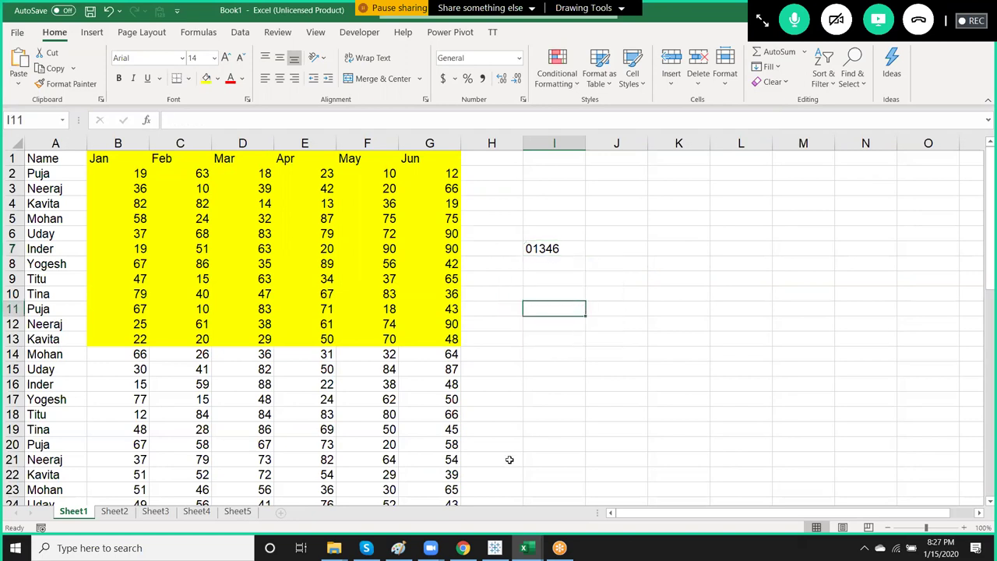
- Enter '0018545 in J10 as text and reselect J10
{"action": "left_click", "coordinate": [602, 299]}
{"action": "type", "text": "'0018545"}
{"action": "key", "text": "Return"}
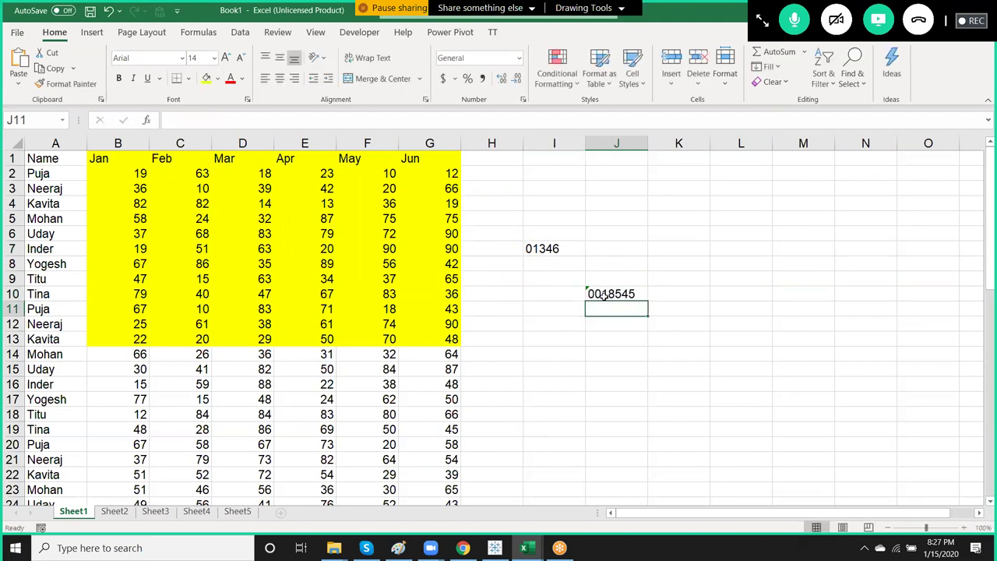
{"action": "left_click", "coordinate": [605, 297]}
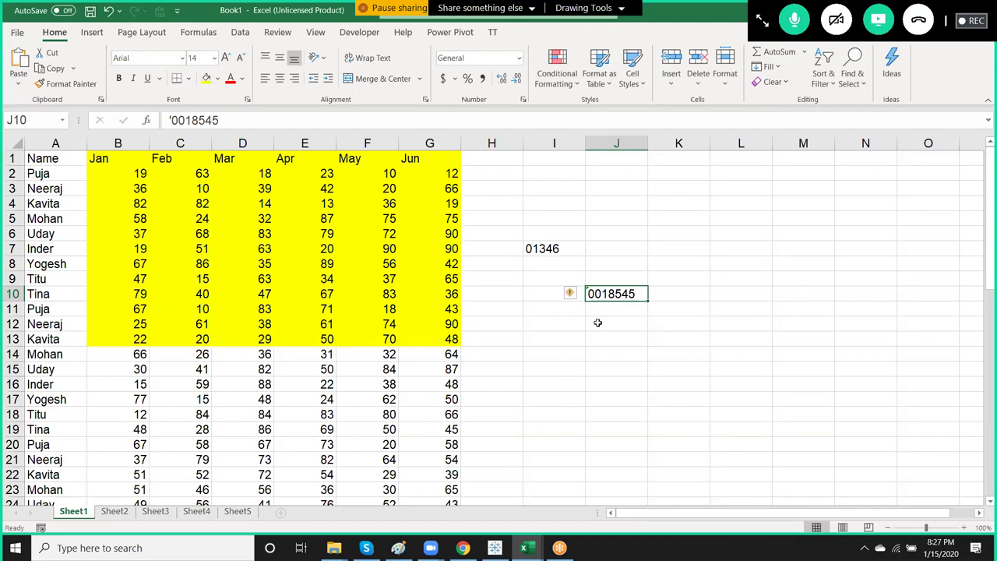
- Turn off background error checking on the Formulas page of Excel Options and confirm
{"action": "left_click", "coordinate": [29, 33]}
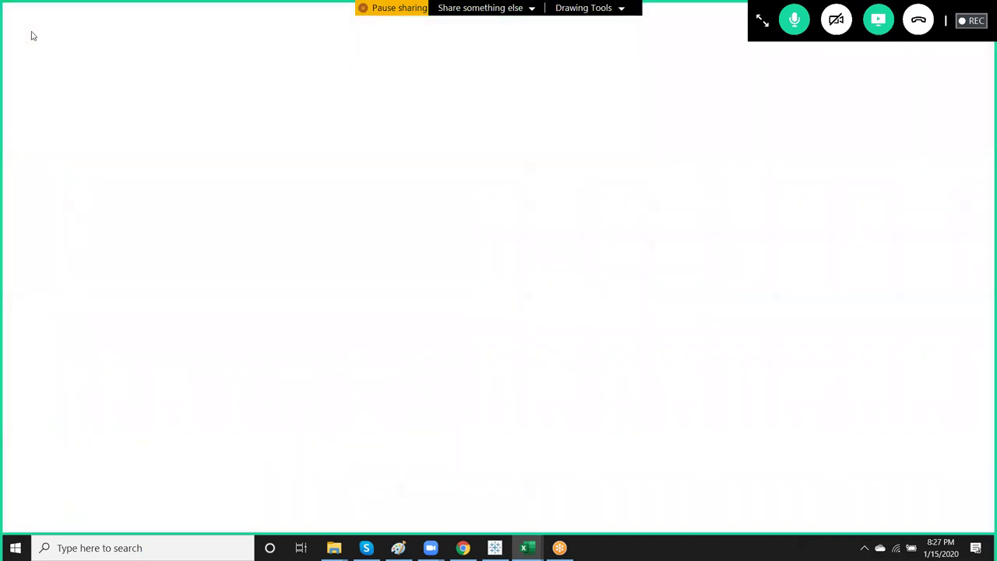
{"action": "left_click", "coordinate": [78, 508]}
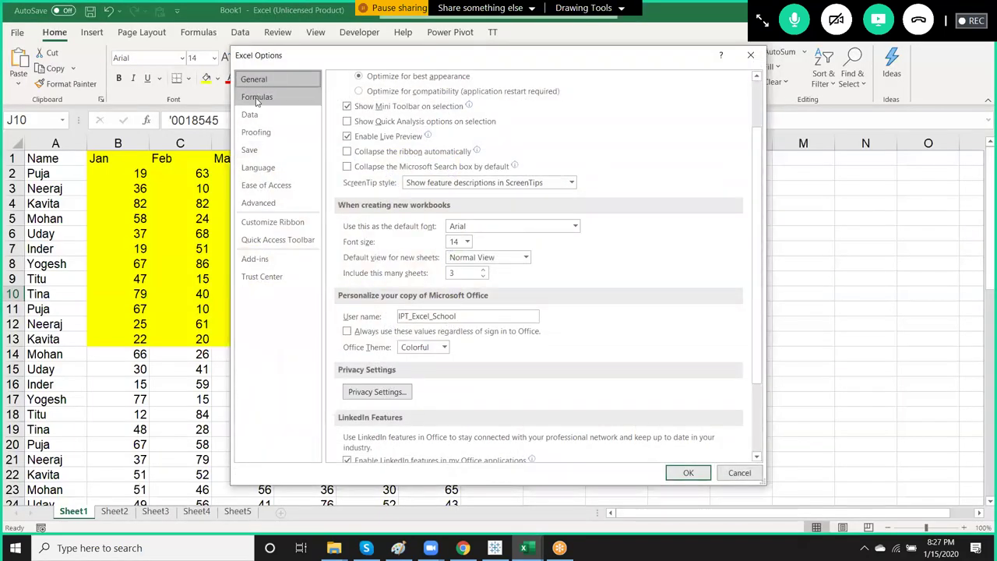
{"action": "left_click", "coordinate": [257, 98]}
{"action": "left_click", "coordinate": [355, 339]}
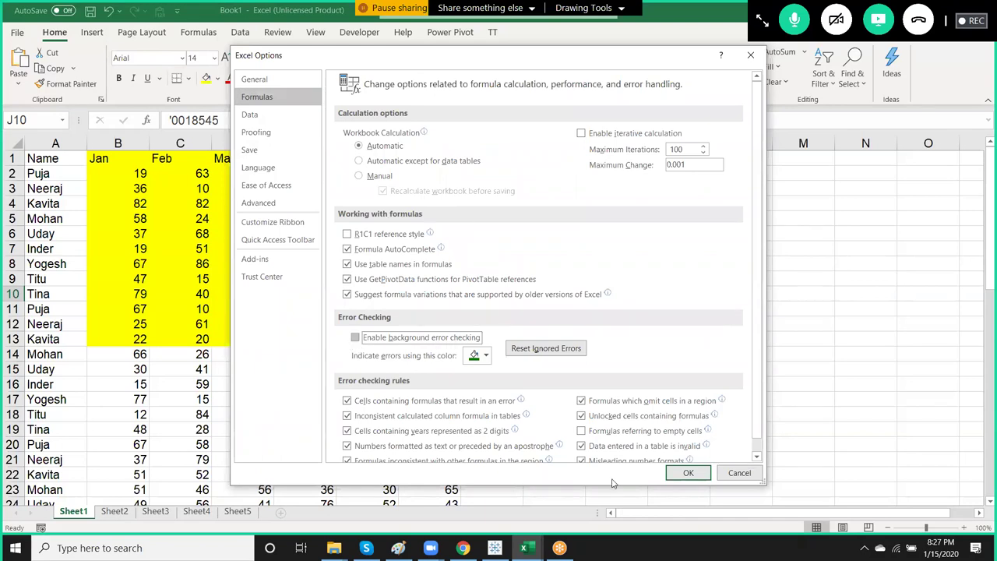
{"action": "left_click", "coordinate": [682, 474]}
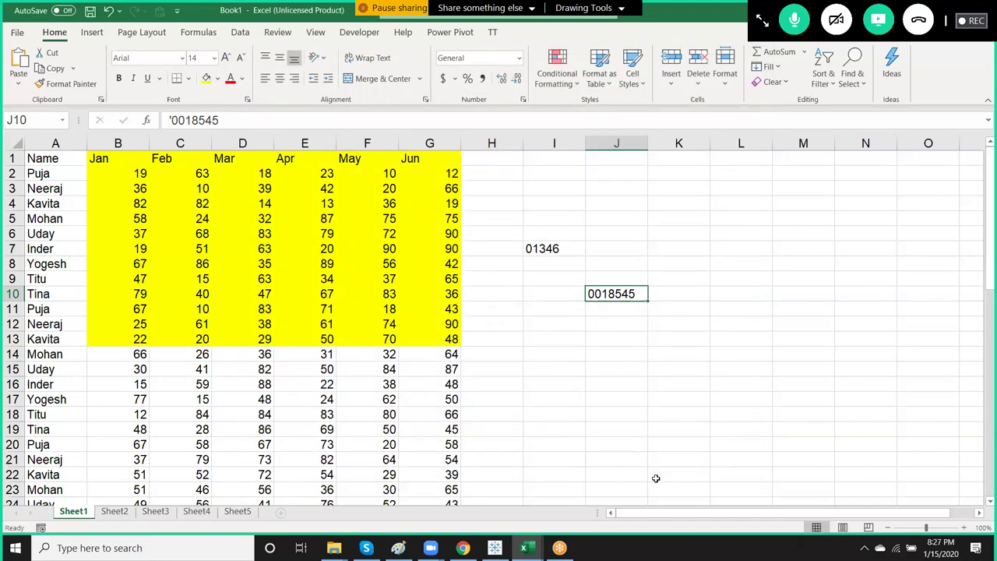
- Open Excel Options and close it without making changes
{"action": "left_click", "coordinate": [17, 32]}
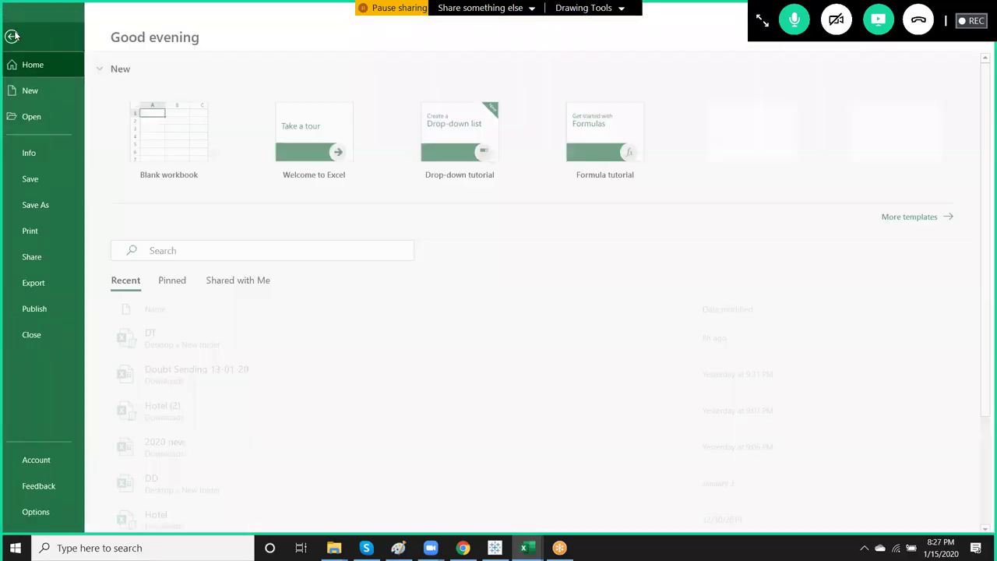
{"action": "left_click", "coordinate": [41, 512]}
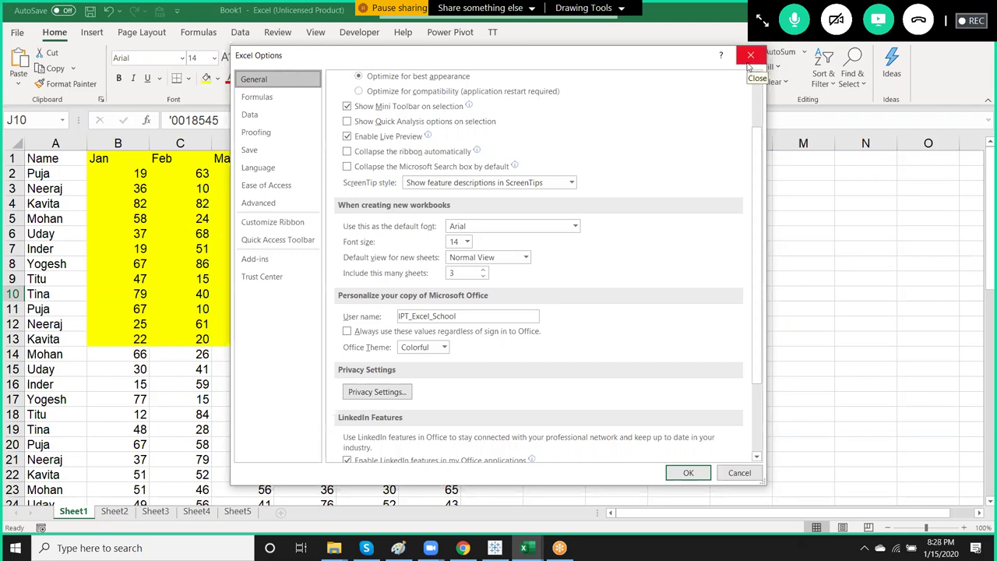
{"action": "left_click", "coordinate": [749, 56]}
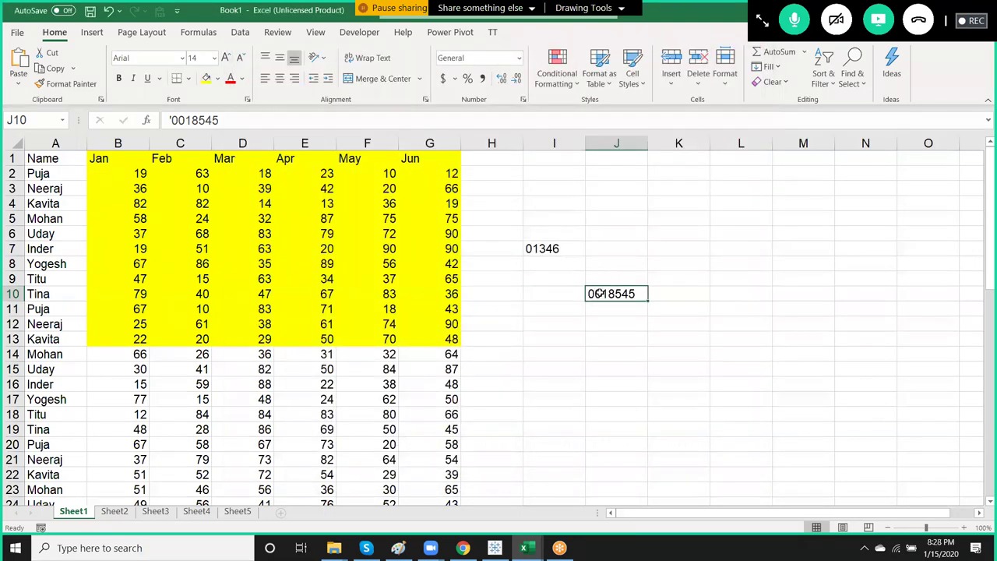
- Re-enable background error checking, then ignore J10's number-stored-as-text warning
{"action": "left_click", "coordinate": [19, 33]}
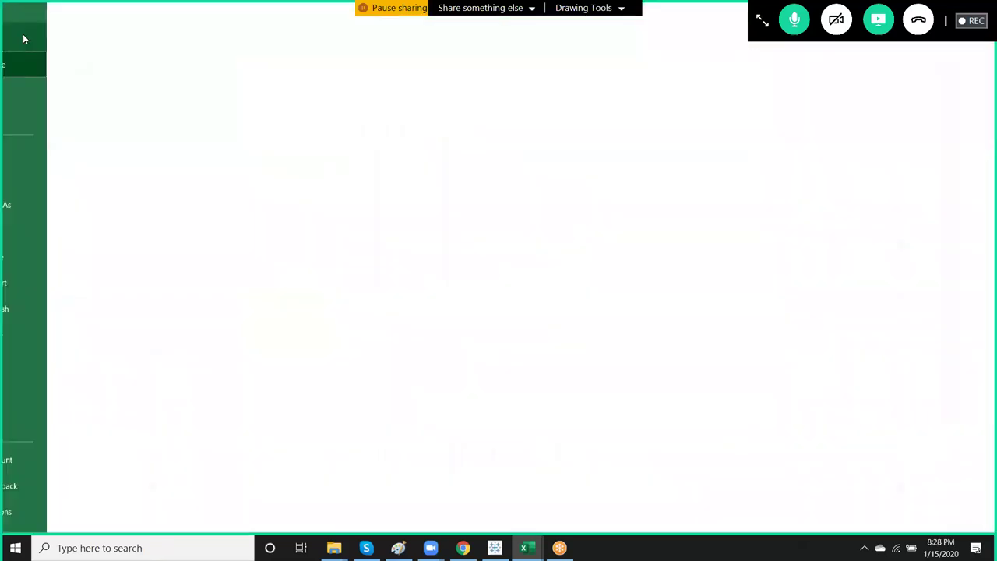
{"action": "left_click", "coordinate": [41, 512]}
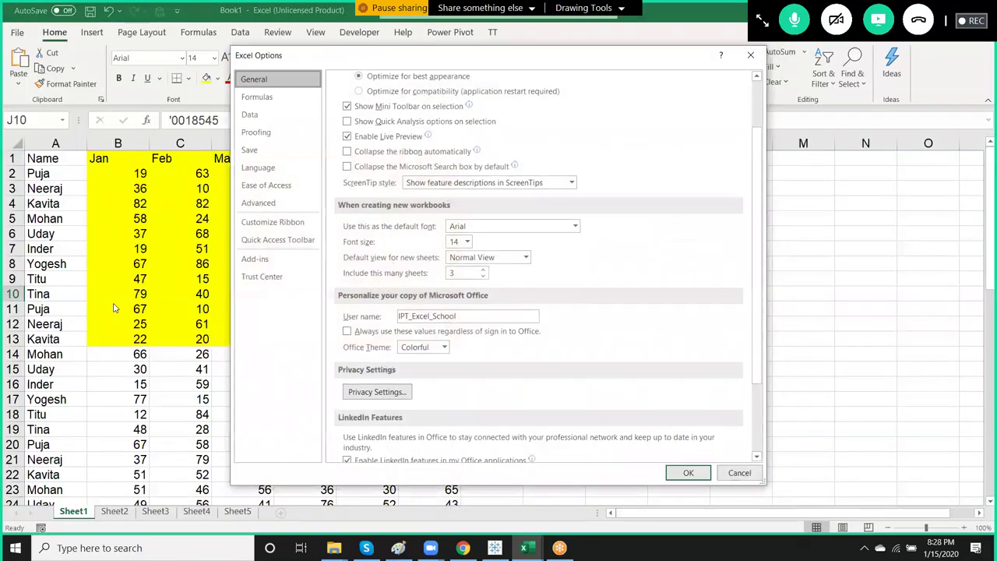
{"action": "left_click", "coordinate": [257, 97]}
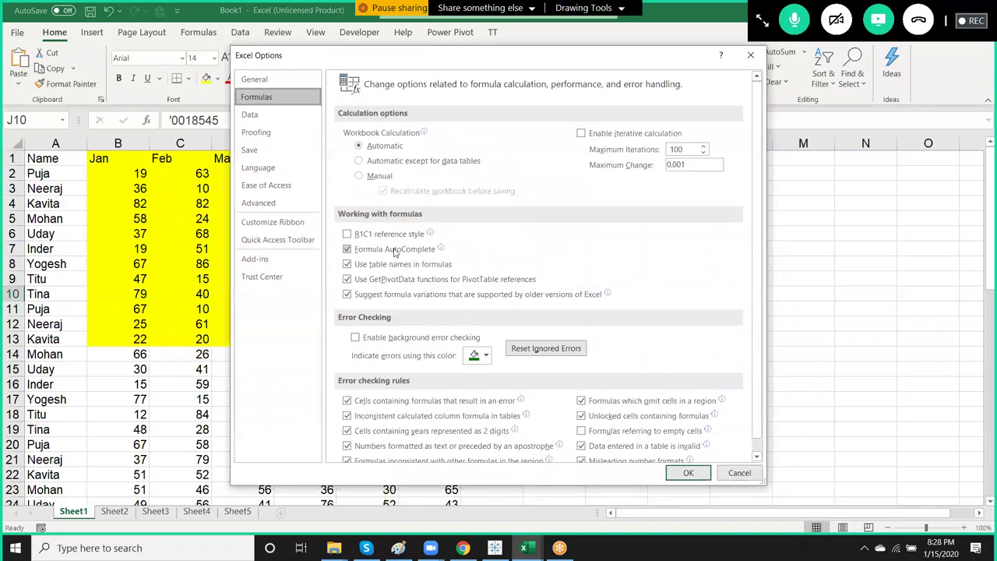
{"action": "left_click", "coordinate": [390, 337]}
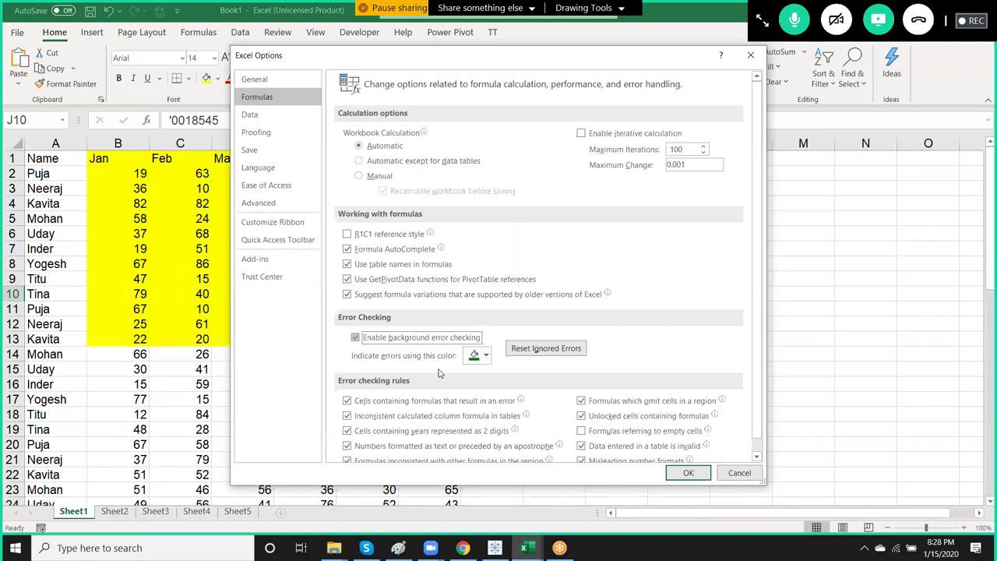
{"action": "left_click", "coordinate": [684, 474]}
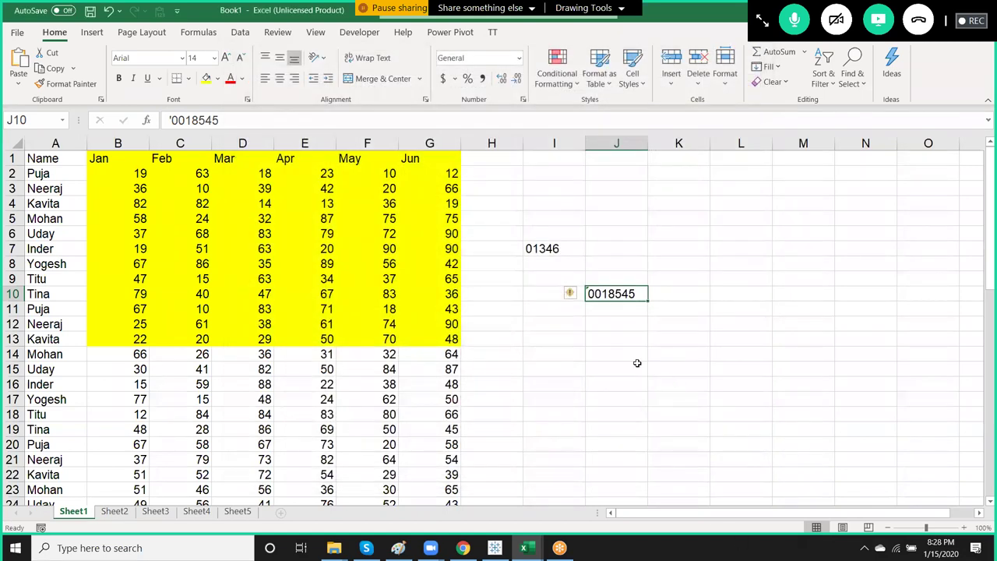
{"action": "left_click", "coordinate": [572, 295]}
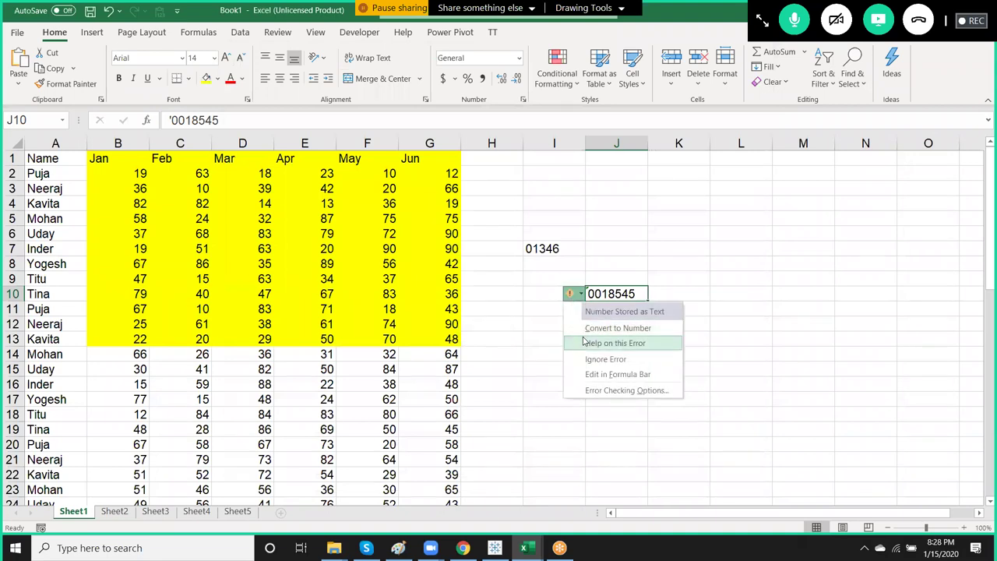
{"action": "left_click", "coordinate": [606, 359]}
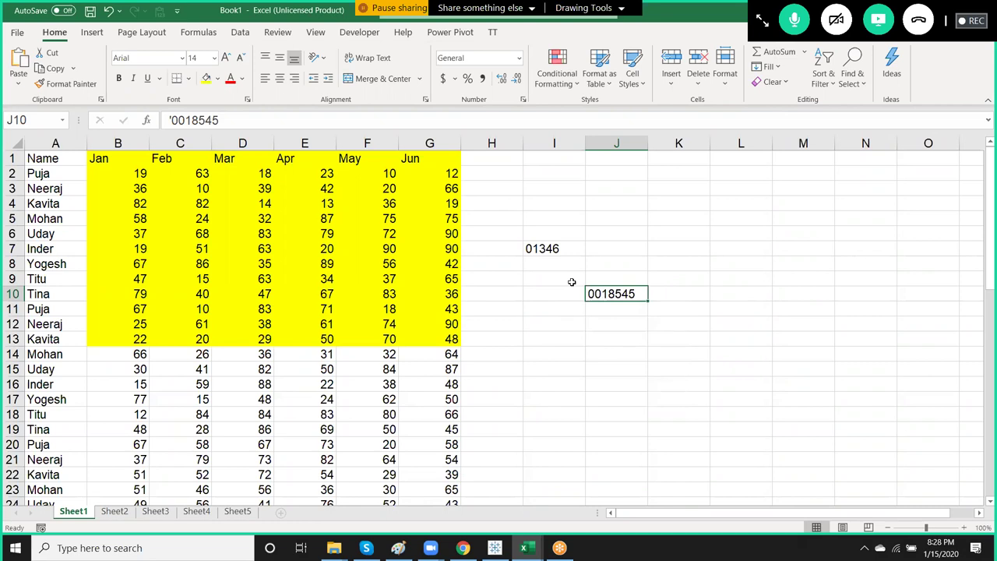
- In AutoCorrect's AutoFormat As You Type, enable Internet and network paths with hyperlinks
{"action": "left_click", "coordinate": [17, 33]}
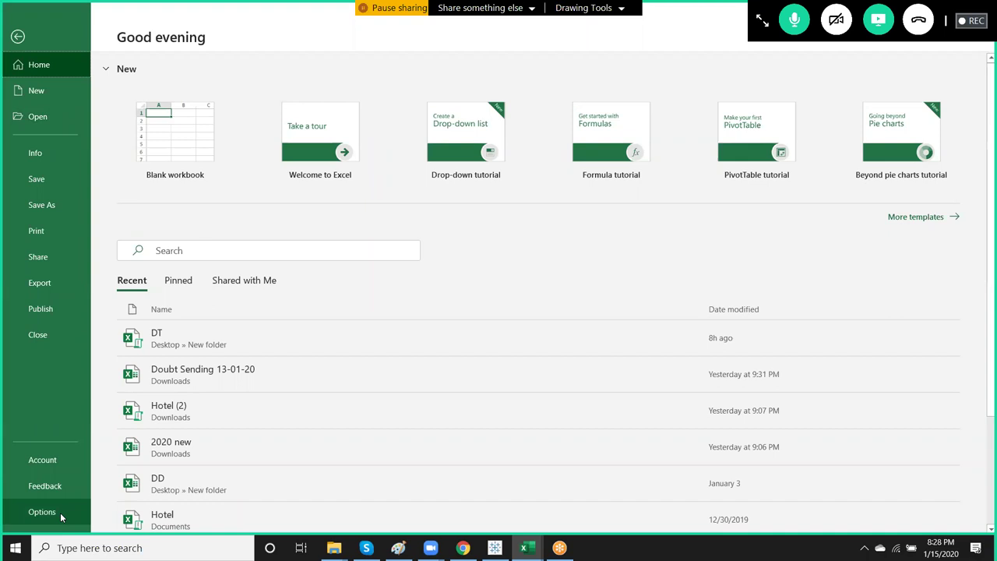
{"action": "left_click", "coordinate": [60, 513]}
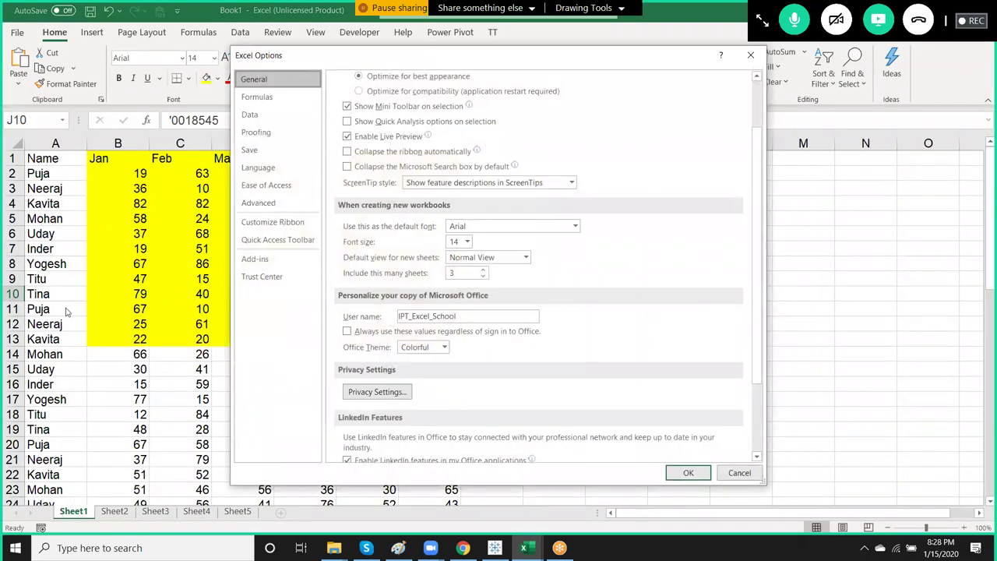
{"action": "left_click", "coordinate": [272, 118]}
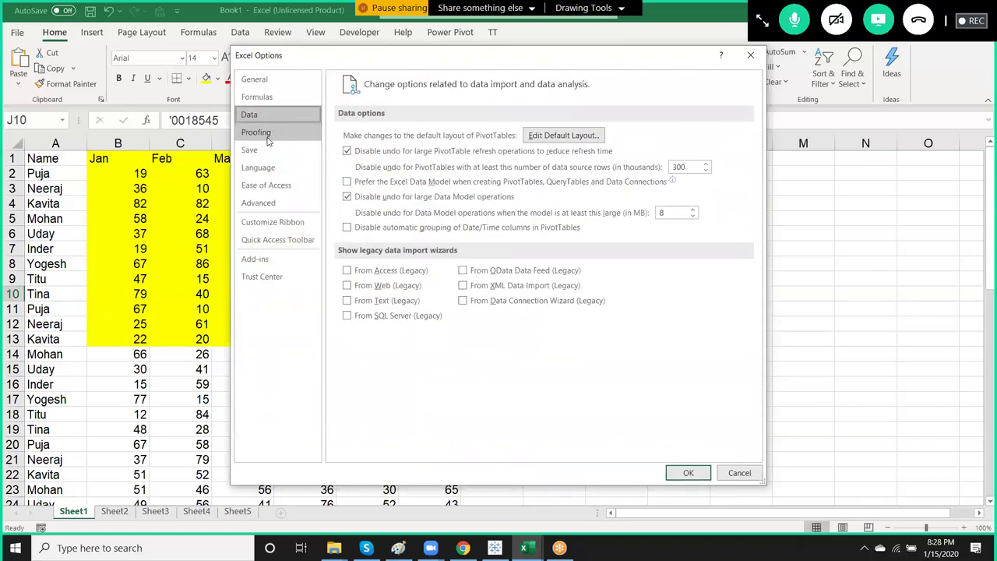
{"action": "left_click", "coordinate": [268, 137]}
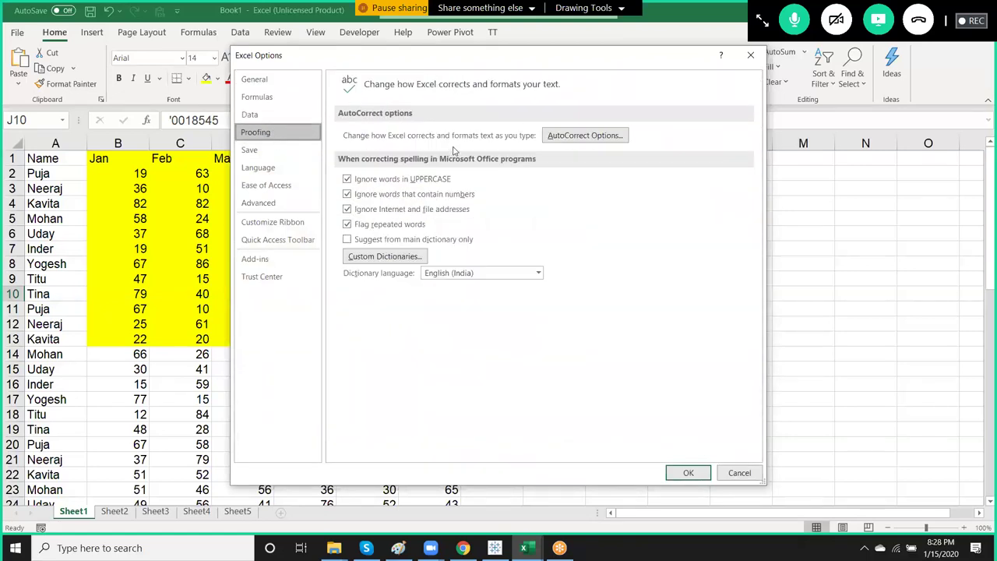
{"action": "left_click", "coordinate": [553, 136]}
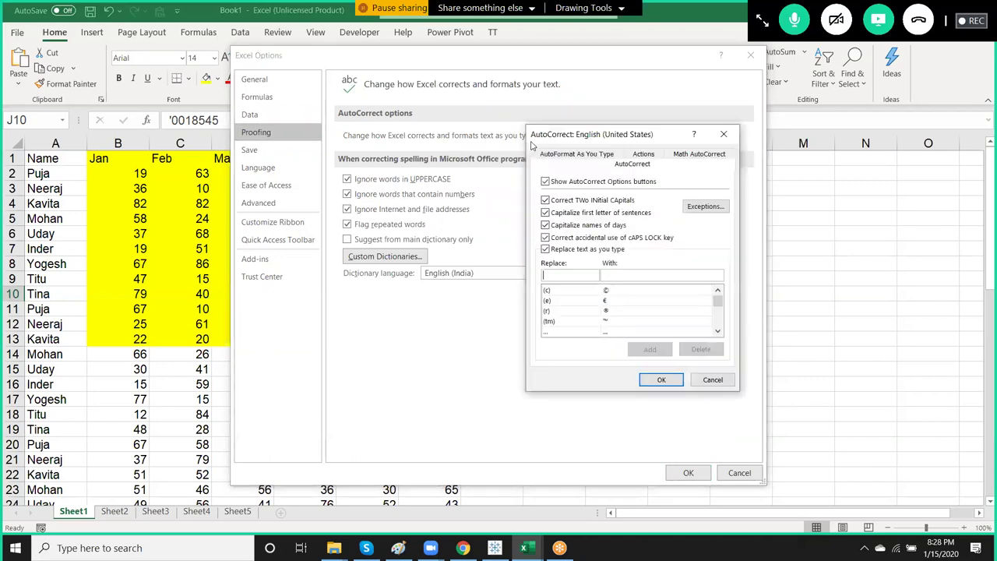
{"action": "left_click", "coordinate": [593, 154]}
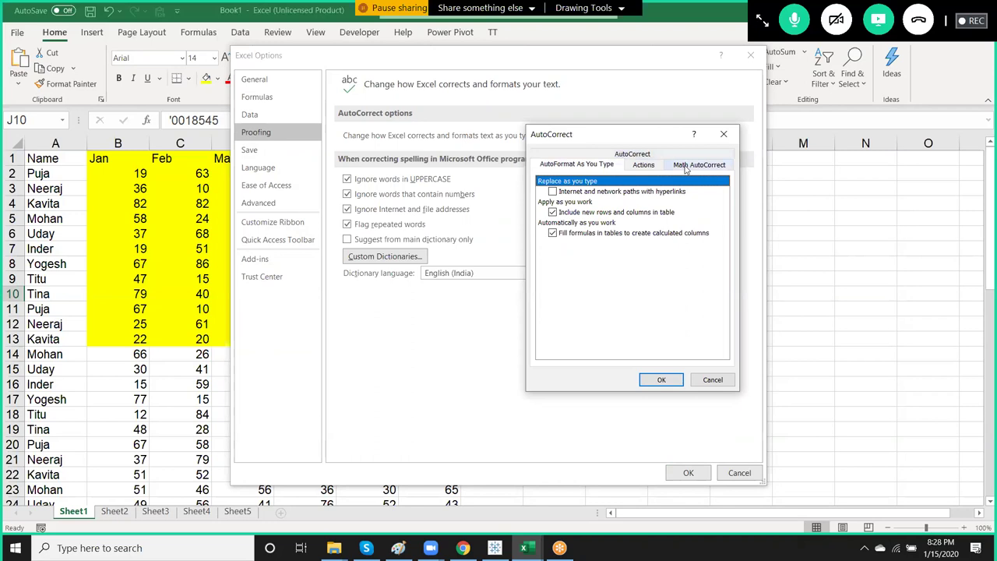
{"action": "left_click", "coordinate": [601, 192]}
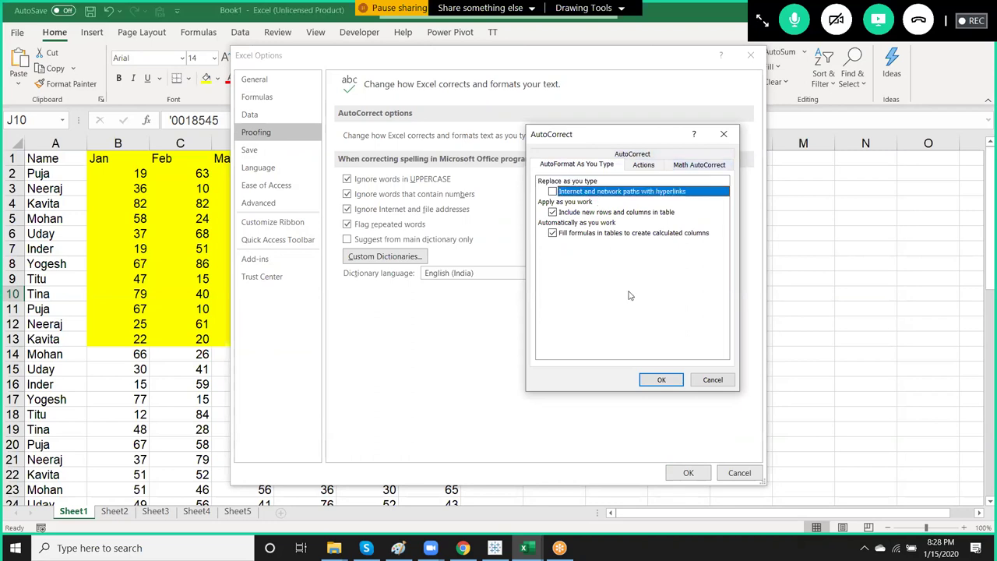
{"action": "left_click", "coordinate": [655, 379]}
{"action": "left_click", "coordinate": [678, 472]}
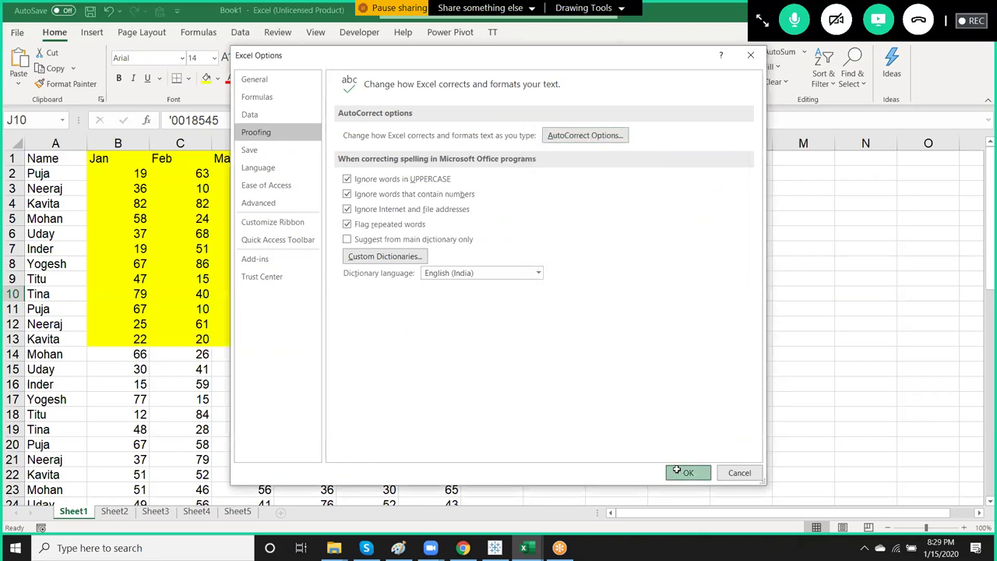
- Type Delhi in J5 and Daily Sales Report in K6
{"action": "left_click", "coordinate": [632, 216]}
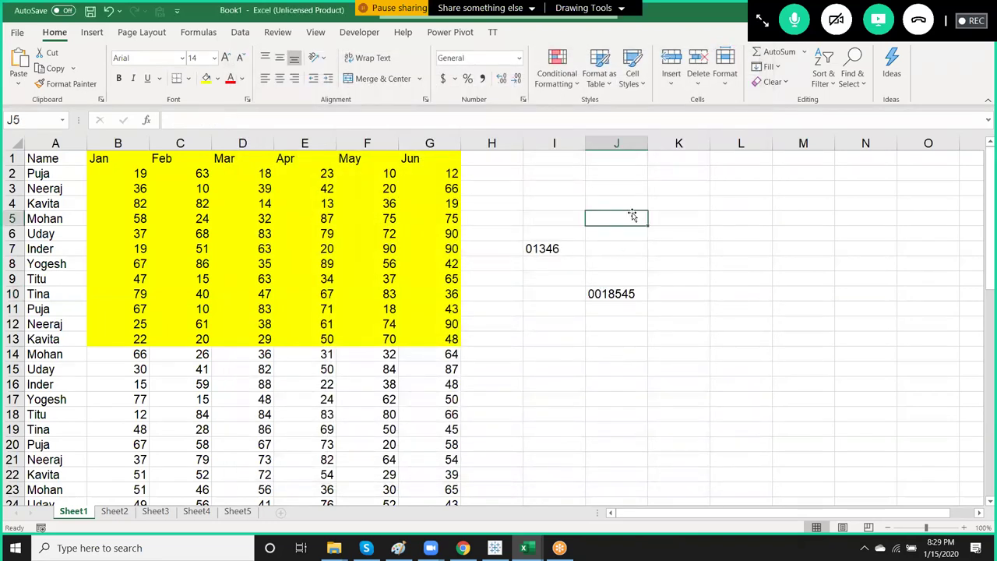
{"action": "type", "text": "Delhi"}
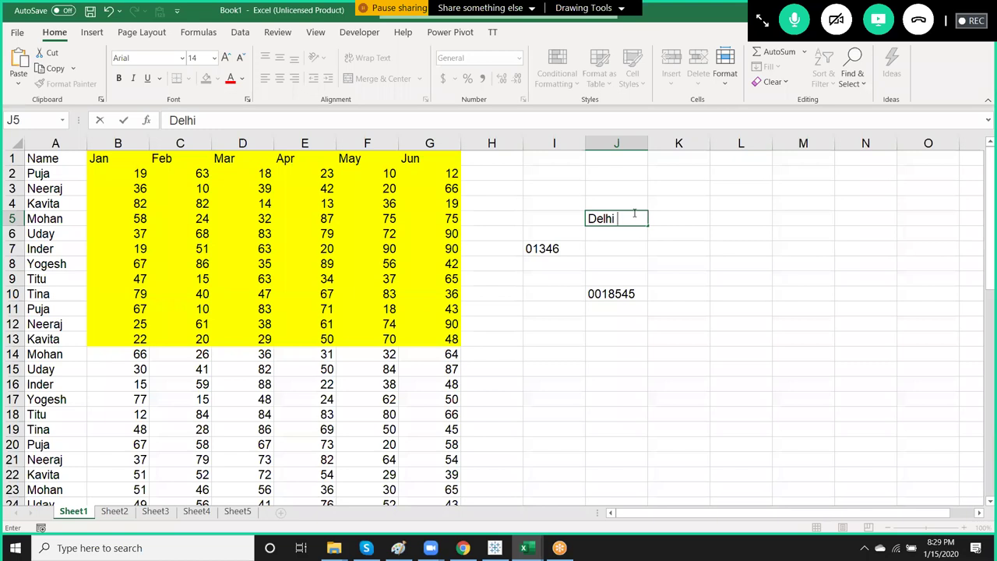
{"action": "left_click", "coordinate": [657, 260]}
{"action": "left_click", "coordinate": [670, 236]}
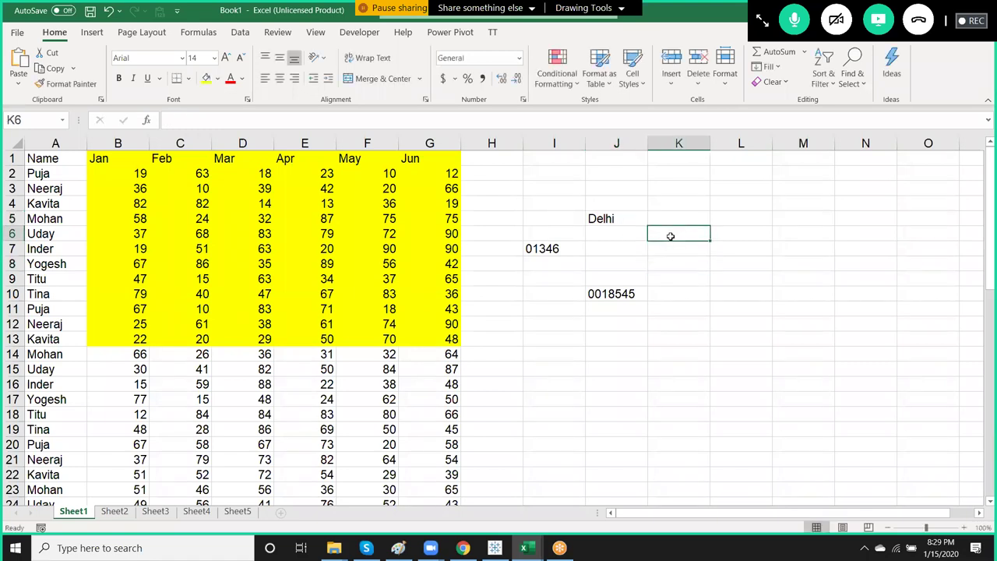
{"action": "type", "text": "Daily Sales Report"}
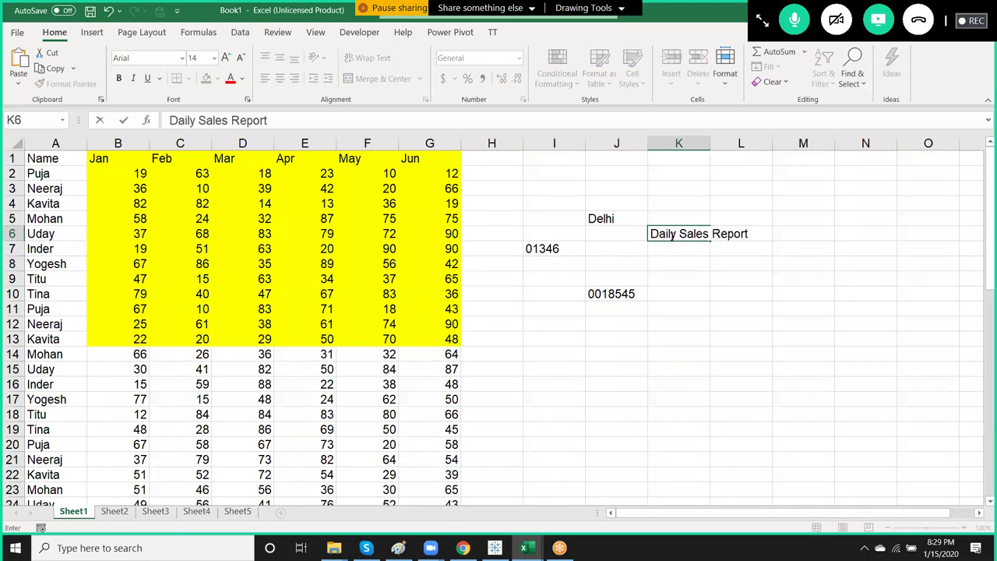
{"action": "left_click", "coordinate": [718, 279]}
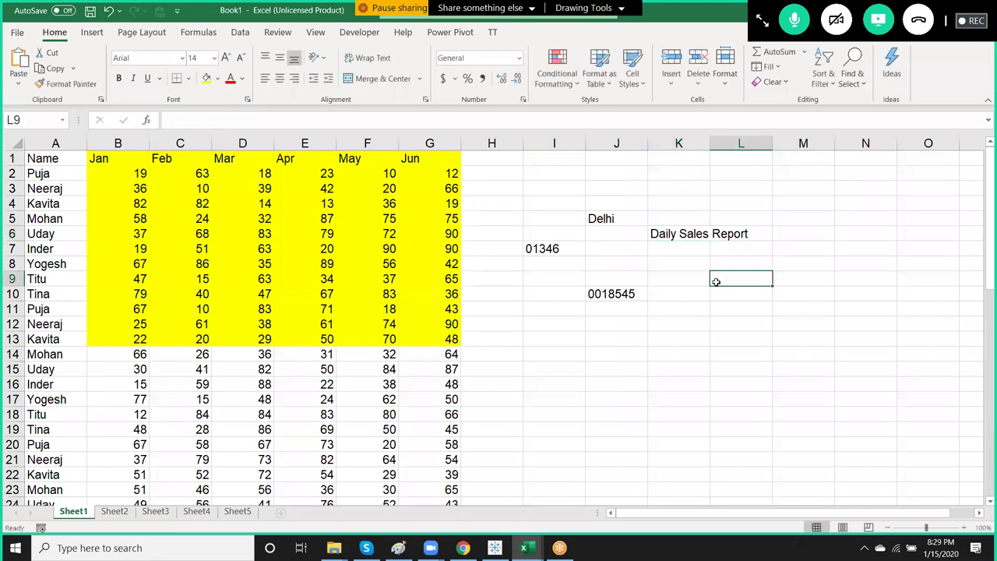
- Open the AutoCorrect dialog from Excel Options' Proofing page, showing its replacement list
{"action": "left_click", "coordinate": [17, 32]}
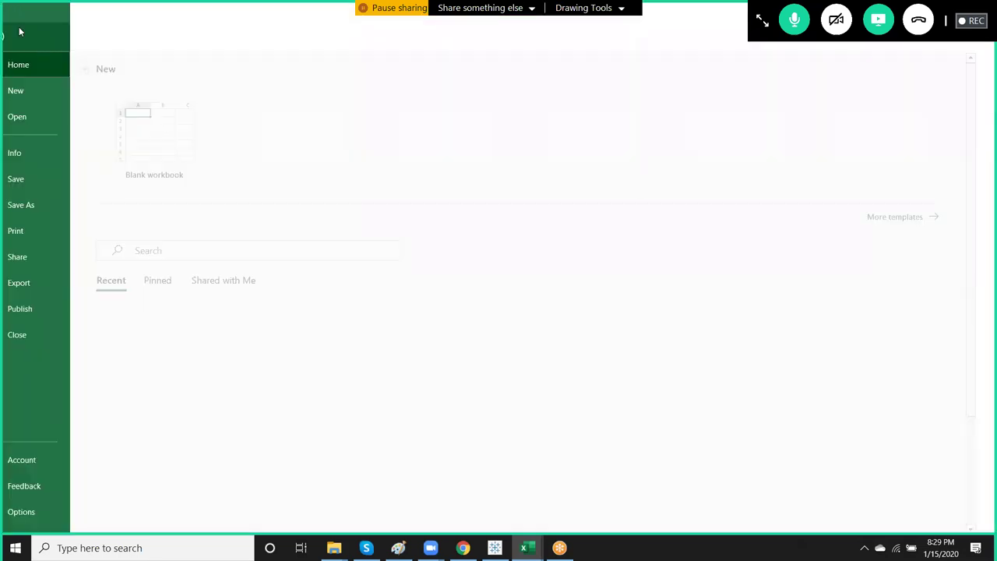
{"action": "left_click", "coordinate": [23, 512]}
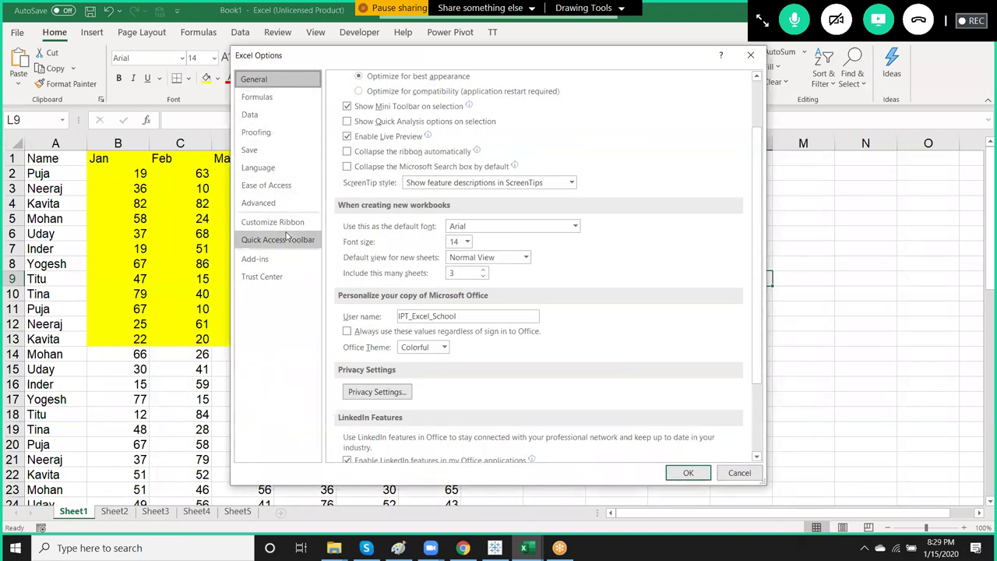
{"action": "left_click", "coordinate": [266, 132]}
{"action": "left_click", "coordinate": [611, 136]}
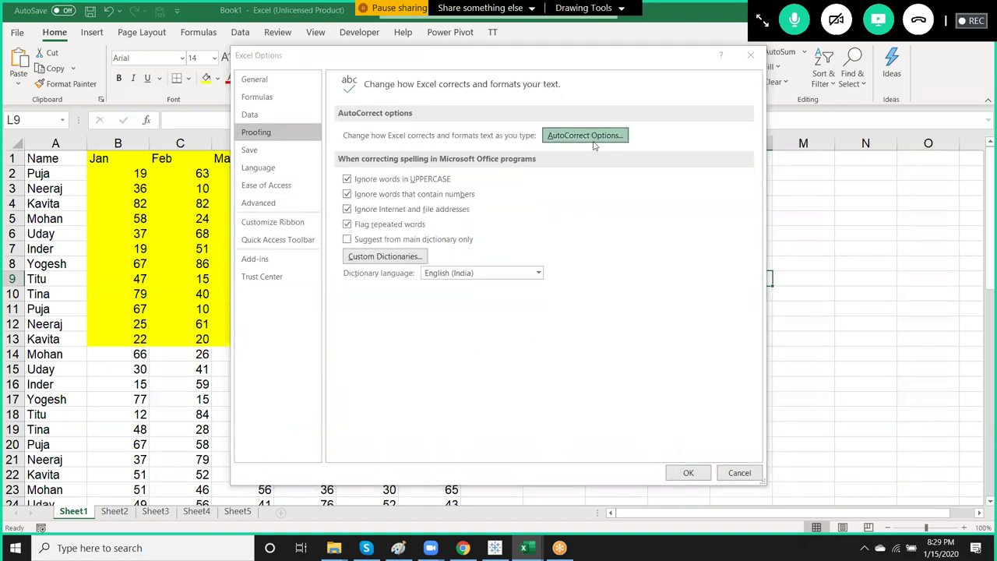
{"action": "left_click_drag", "start_coordinate": [592, 134], "coordinate": [334, 164]}
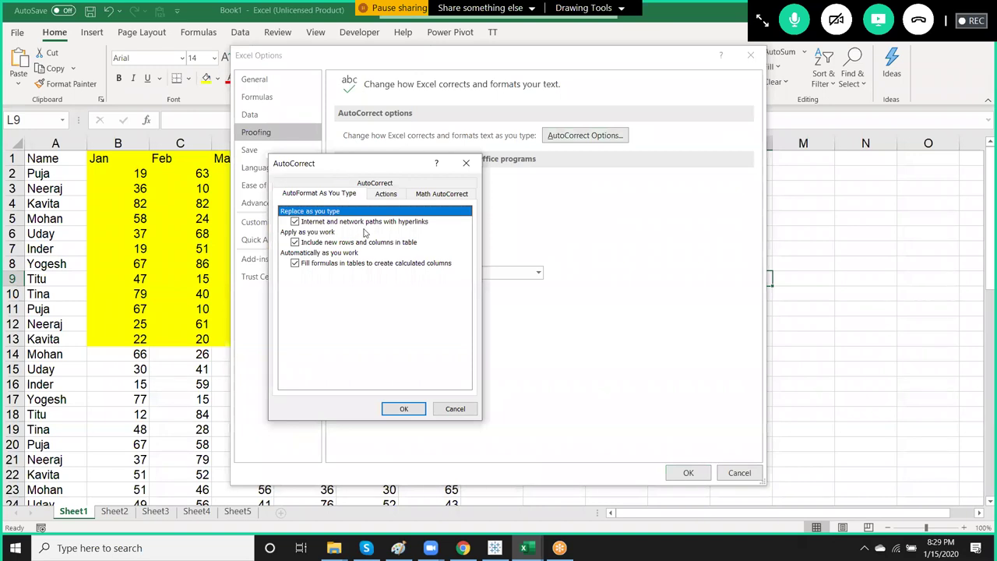
{"action": "left_click", "coordinate": [383, 185]}
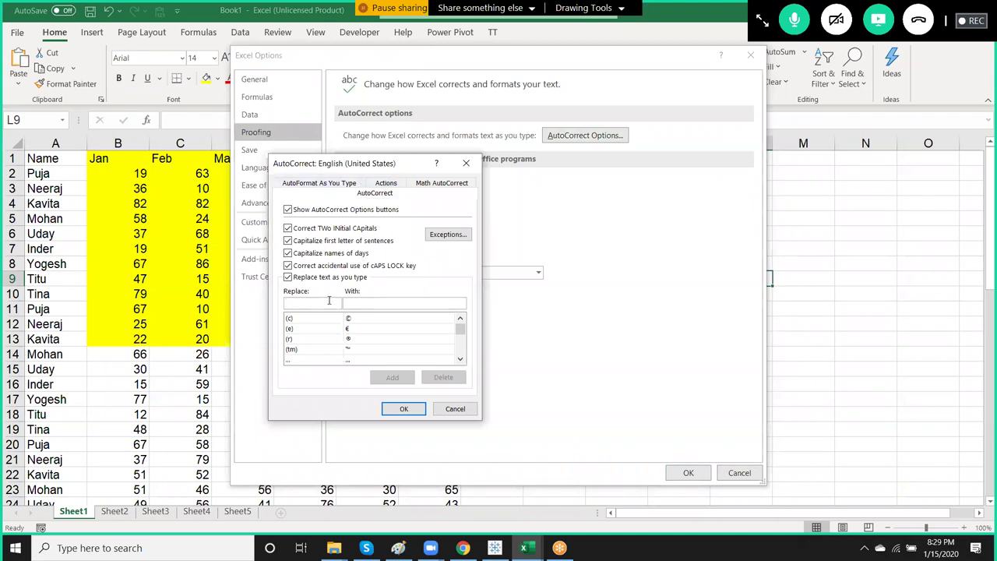
- Add an AutoCorrect entry replacing FL with File List and close both dialogs
{"action": "type", "text": "FL"}
{"action": "left_click", "coordinate": [360, 307]}
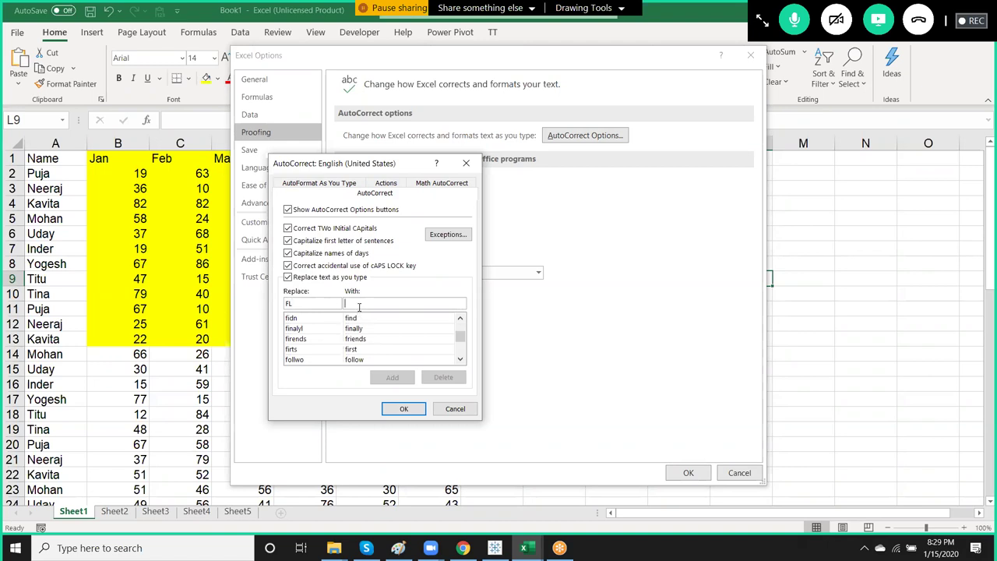
{"action": "type", "text": "File List"}
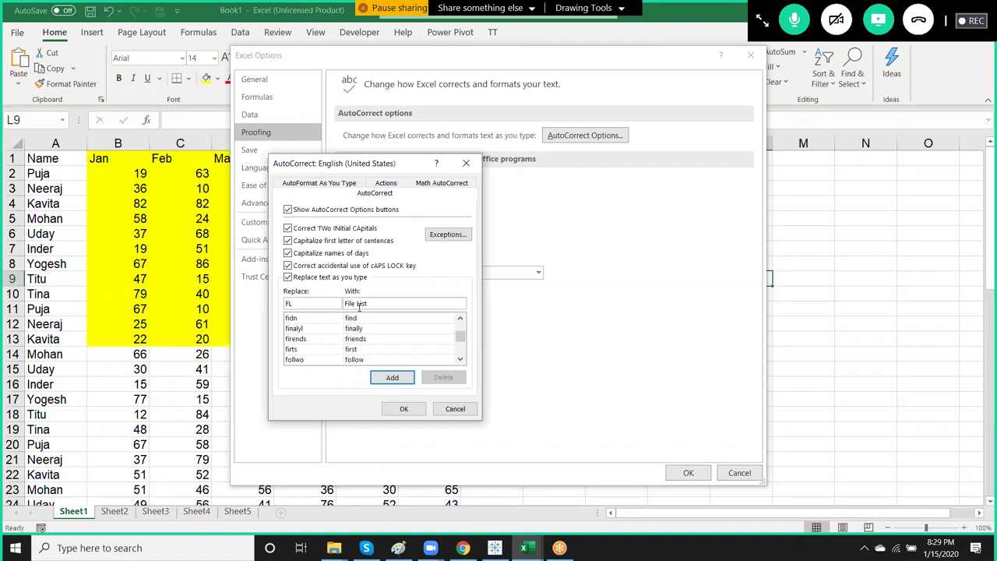
{"action": "left_click", "coordinate": [392, 377]}
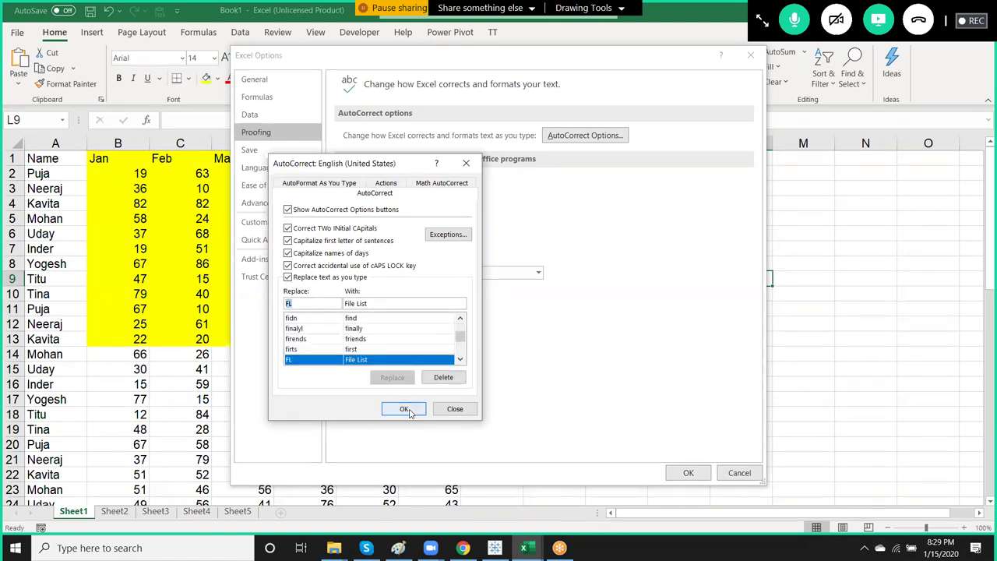
{"action": "left_click", "coordinate": [405, 409]}
{"action": "left_click", "coordinate": [688, 473]}
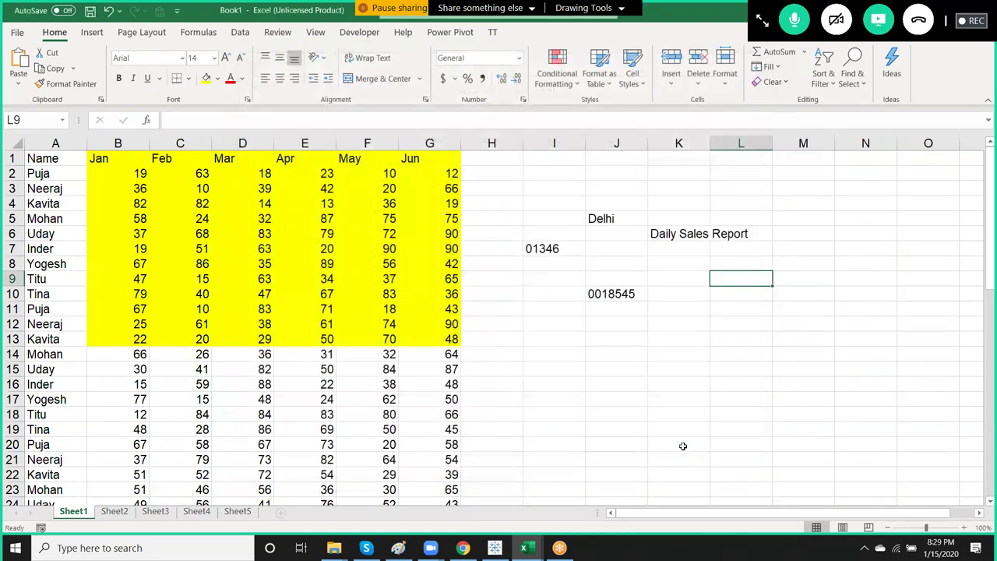
- Let AutoCorrect expand FL to File List in L9, cancel a second fl entry, and open File
{"action": "type", "text": "FL"}
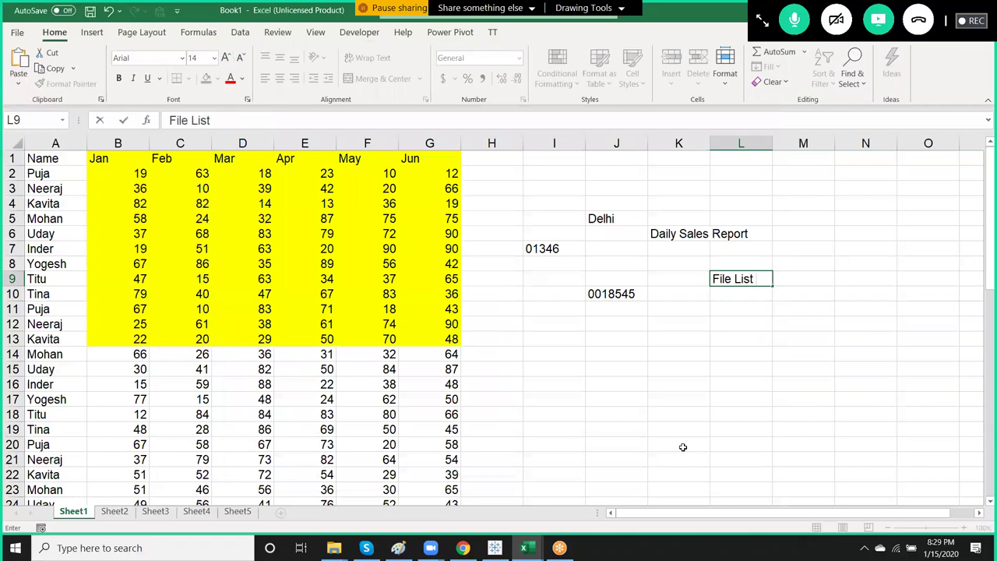
{"action": "key", "text": "Return"}
{"action": "type", "text": "fl"}
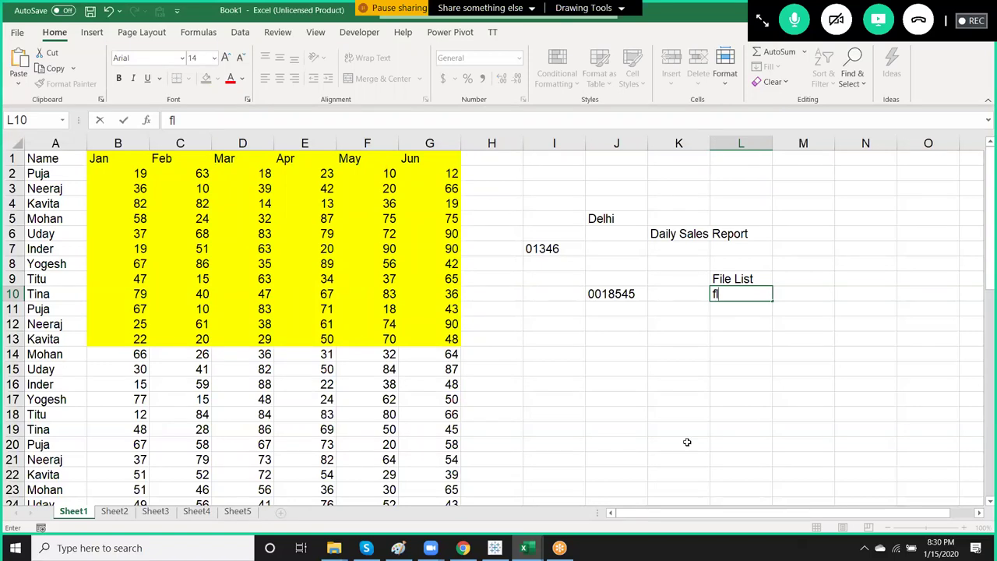
{"action": "key", "text": "Escape"}
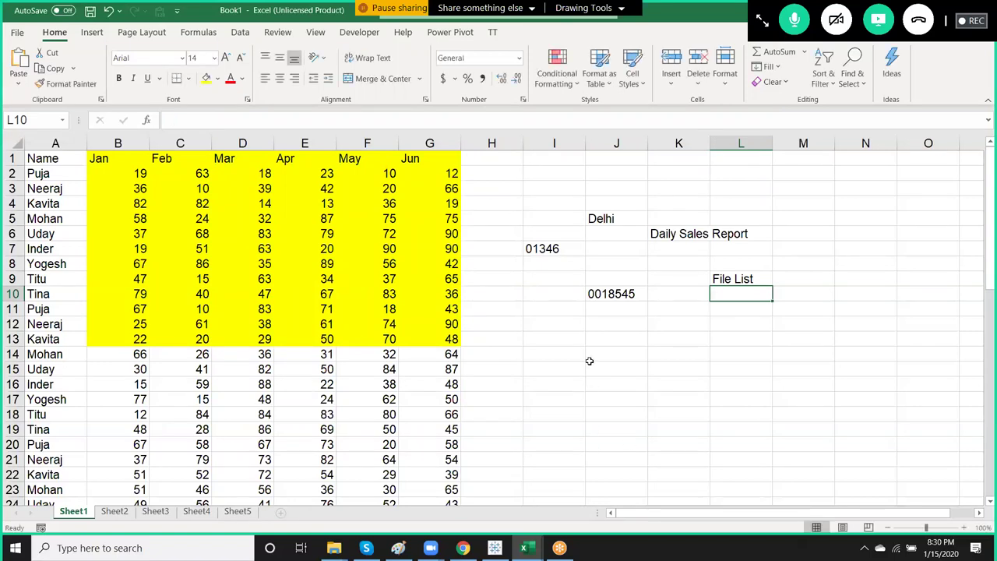
{"action": "left_click", "coordinate": [589, 366]}
{"action": "left_click", "coordinate": [17, 32]}
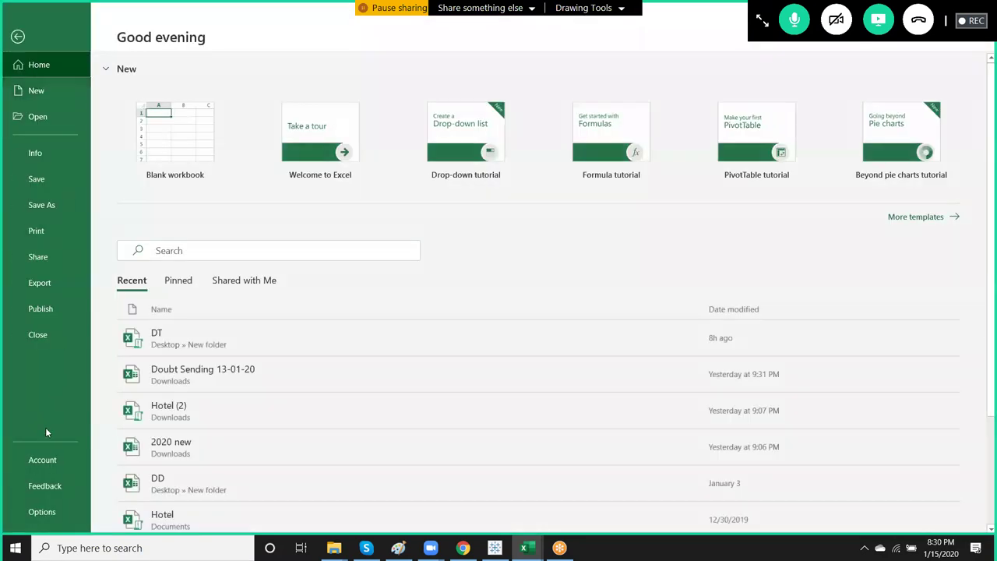
- Look at the Proofing page of Excel Options, then close it without changes
{"action": "left_click", "coordinate": [42, 516]}
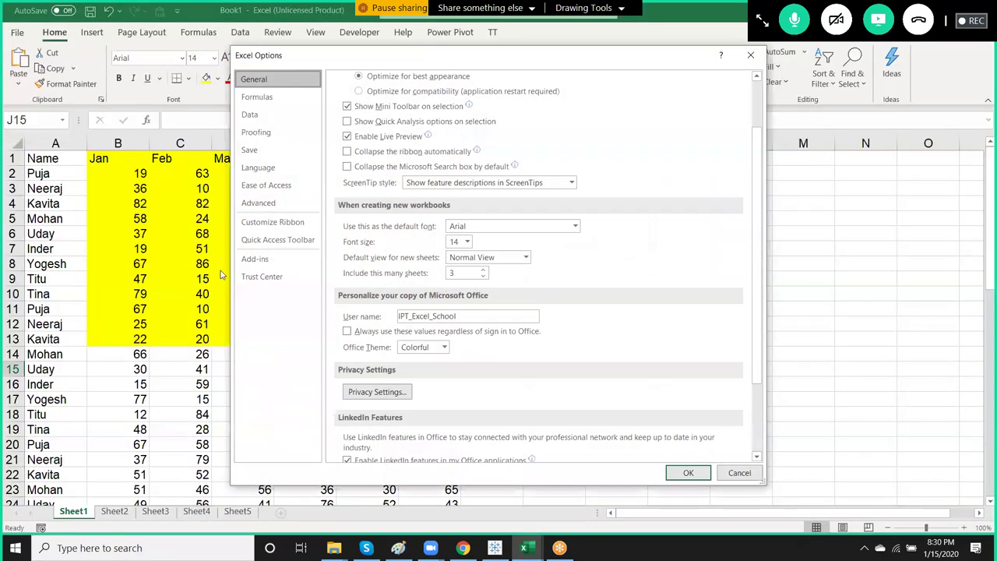
{"action": "left_click", "coordinate": [261, 132]}
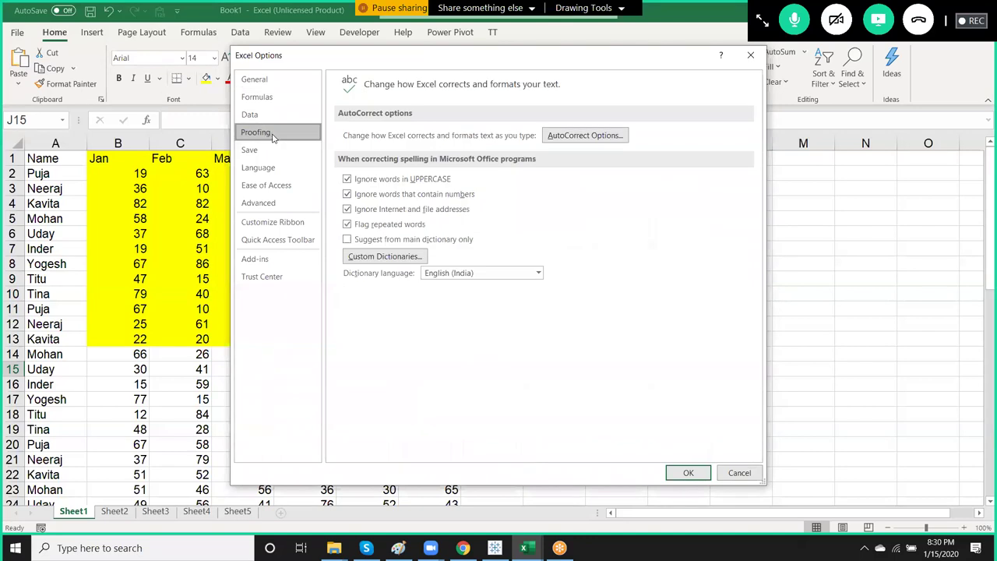
{"action": "key", "text": "Escape"}
- Type an e-mail address in J13 so it becomes a hyperlink, and fill it down through J20
{"action": "left_click", "coordinate": [602, 335]}
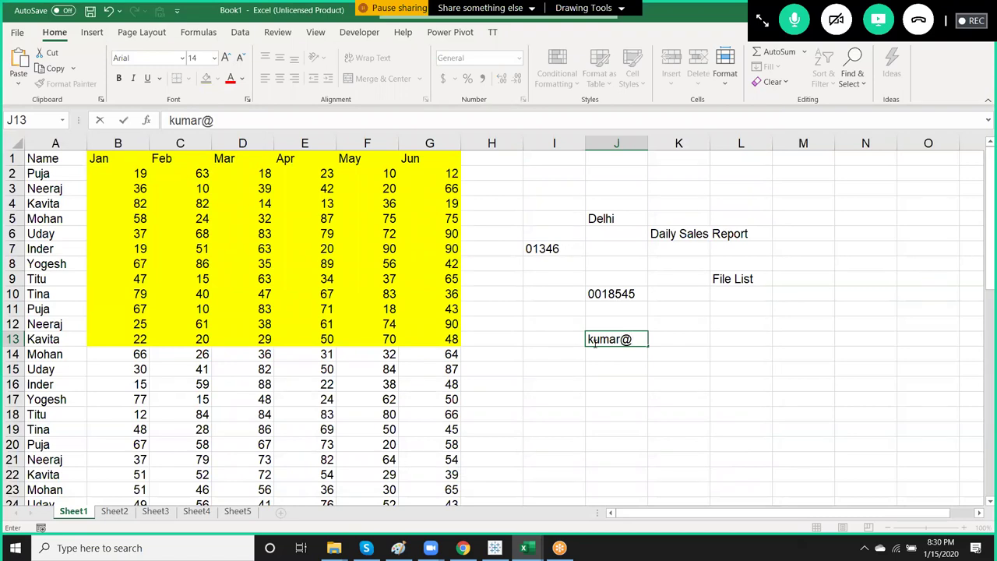
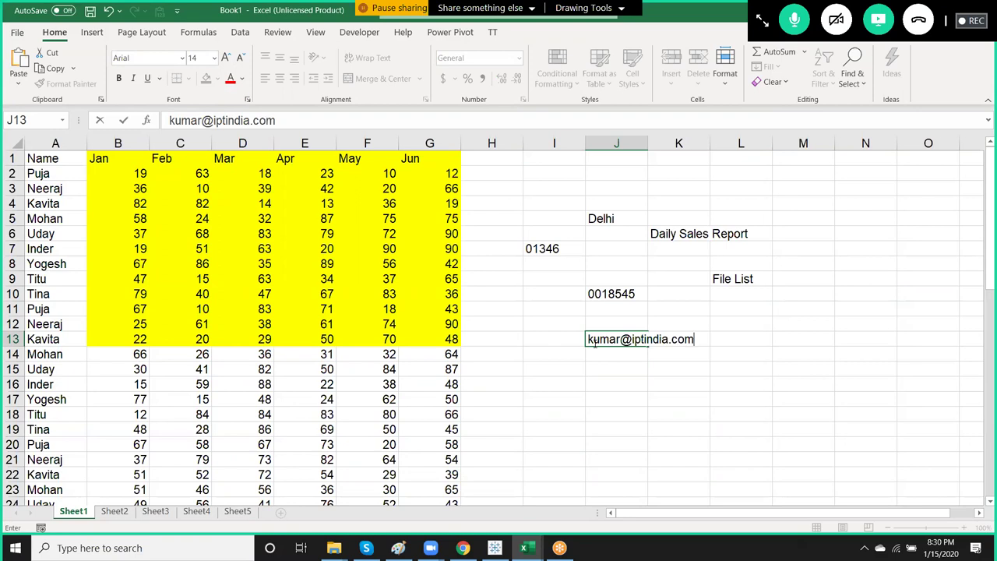
{"action": "key", "text": "Return"}
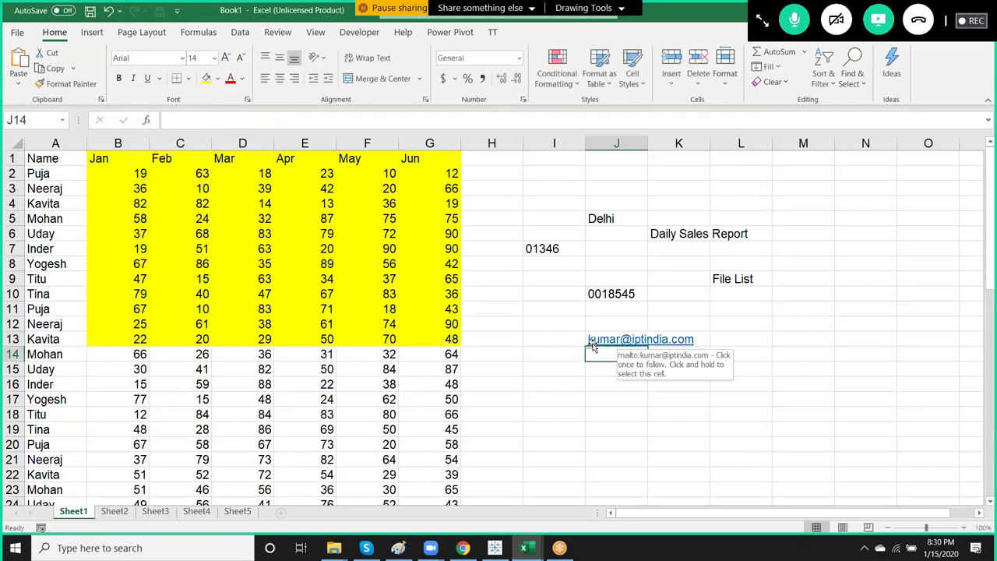
{"action": "key", "text": "Up"}
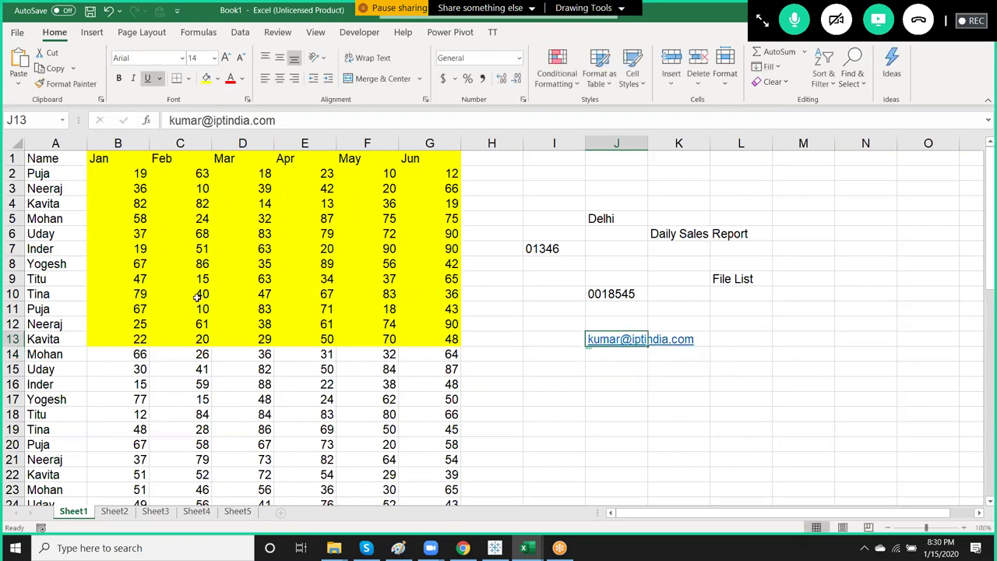
{"action": "key", "text": "shift+Down"}
{"action": "key", "text": "shift+Down"}
{"action": "key", "text": "shift+Down"}
{"action": "key", "text": "shift+Down"}
{"action": "key", "text": "shift+Down"}
{"action": "key", "text": "ctrl+d"}
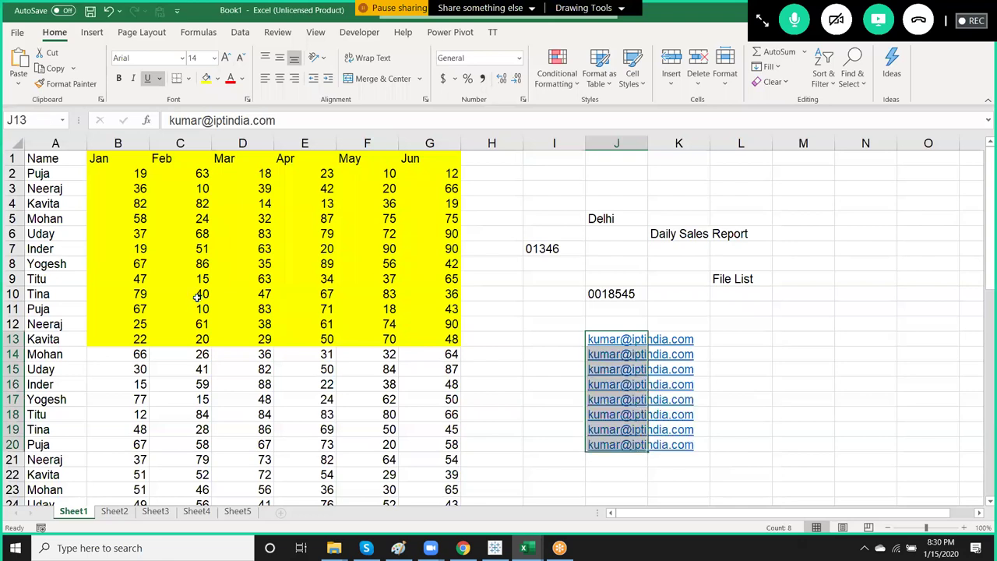
{"action": "left_click", "coordinate": [518, 382]}
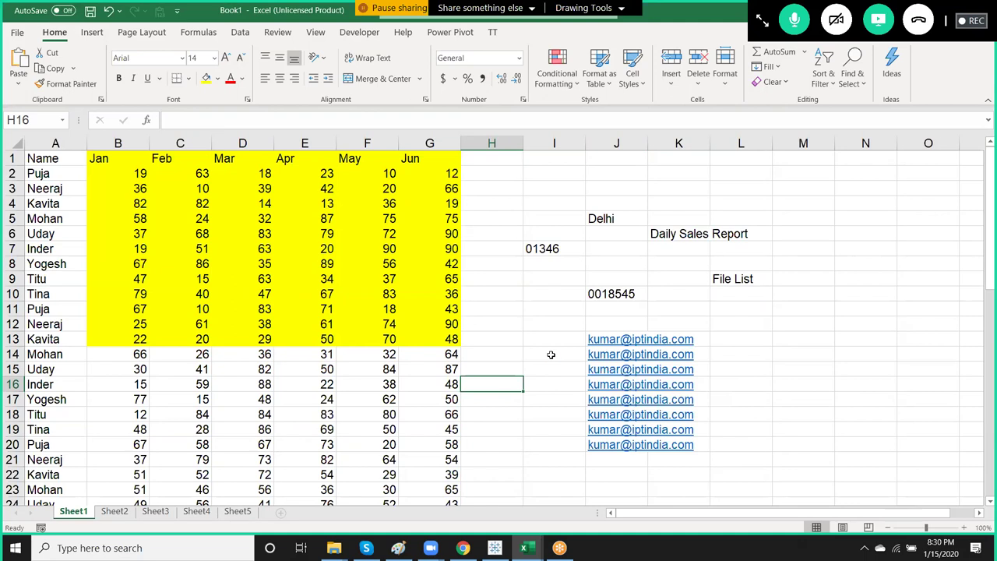
- Undo the J14:J20 fill and J13's hyperlink, leaving the address as plain text
{"action": "key", "text": "ctrl+z"}
{"action": "key", "text": "ctrl+z"}
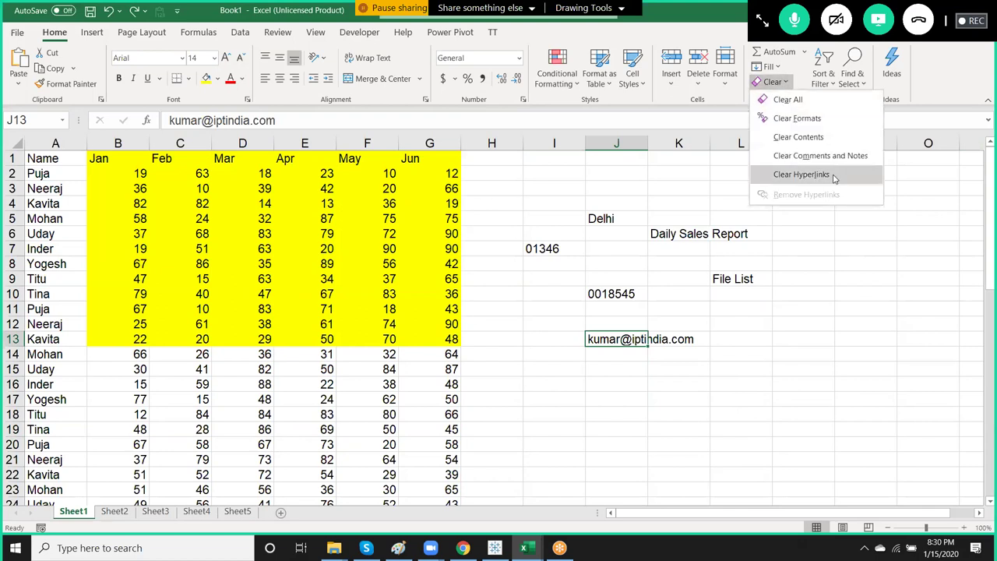
{"action": "left_click", "coordinate": [543, 300]}
{"action": "left_click", "coordinate": [28, 33]}
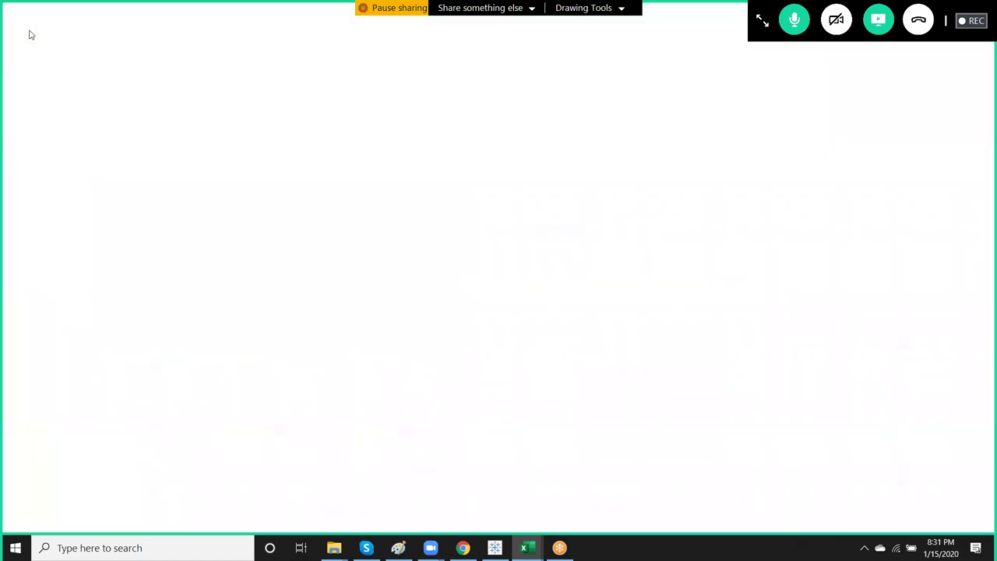
- Turn off 'Internet and network paths with hyperlinks' under AutoFormat As You Type and confirm both dialogs
{"action": "left_click", "coordinate": [42, 512]}
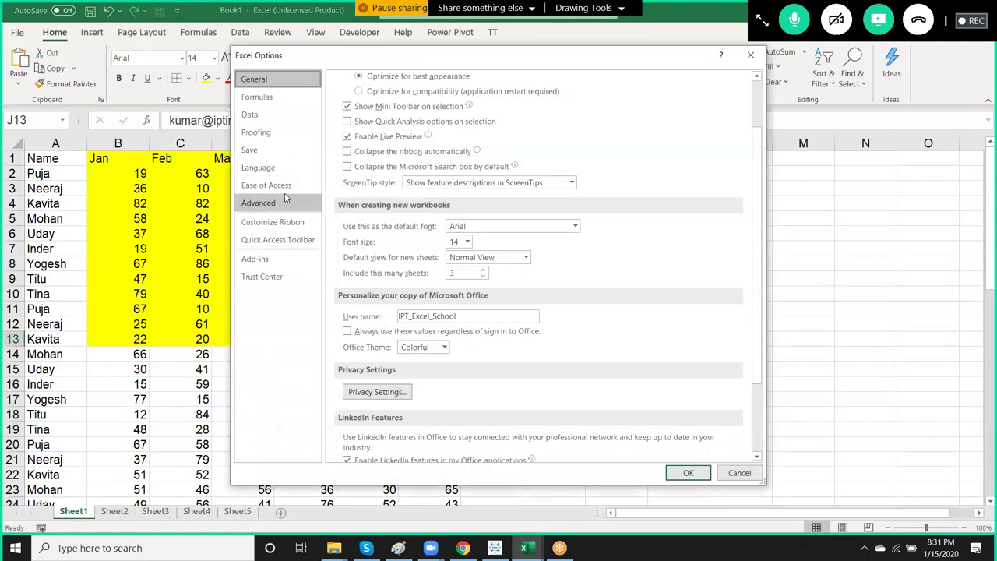
{"action": "left_click", "coordinate": [286, 139]}
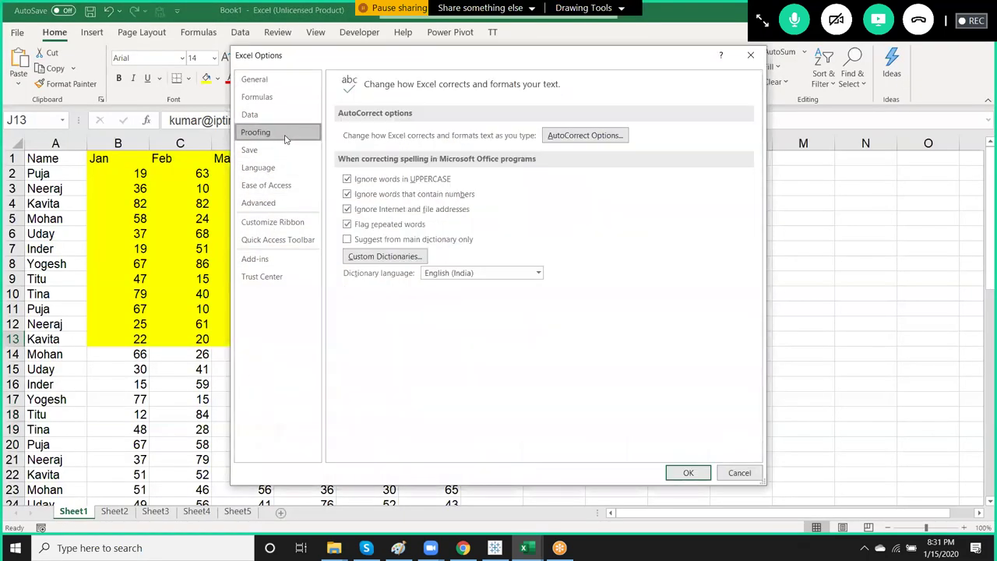
{"action": "left_click", "coordinate": [612, 134]}
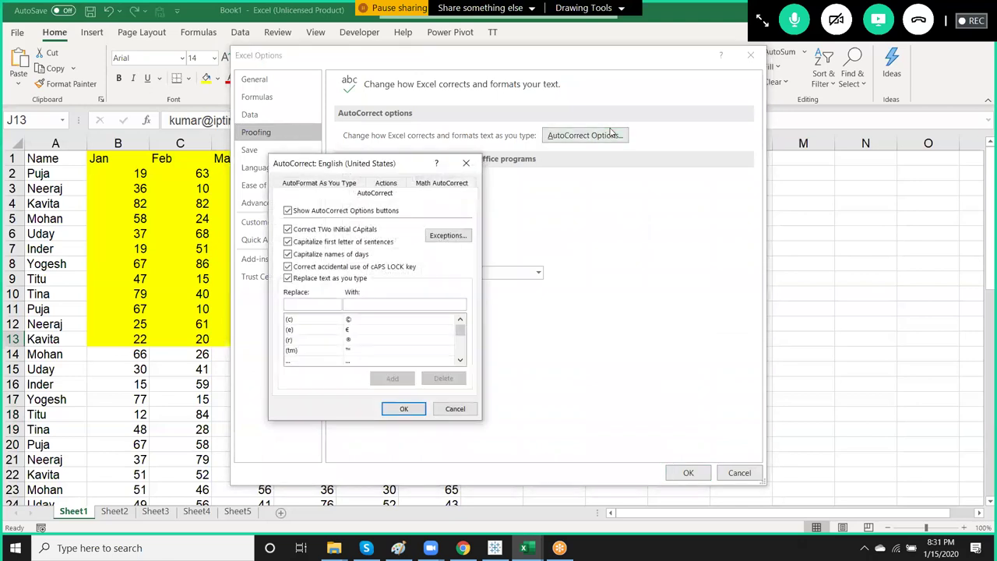
{"action": "left_click", "coordinate": [336, 189]}
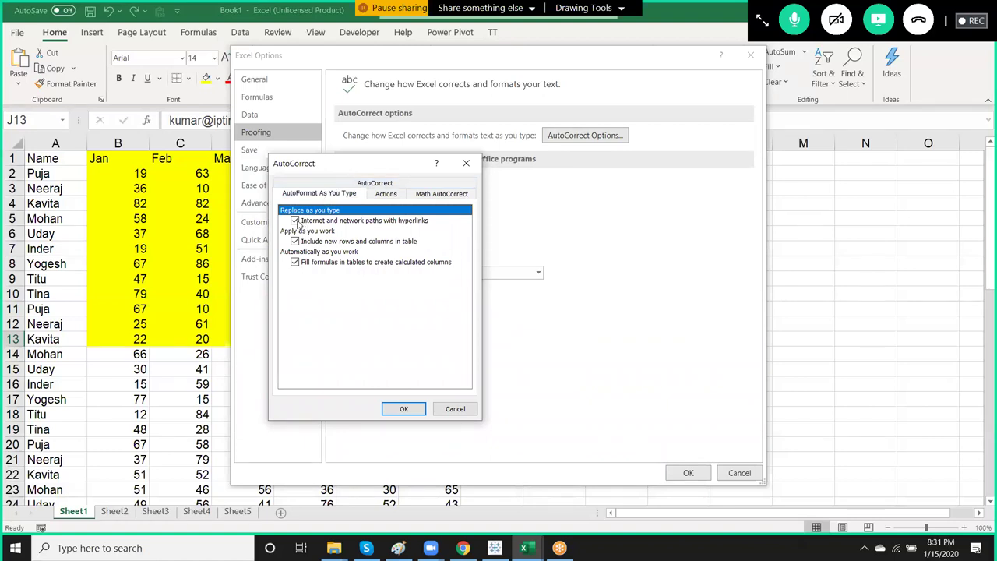
{"action": "left_click", "coordinate": [295, 221]}
{"action": "left_click", "coordinate": [403, 409]}
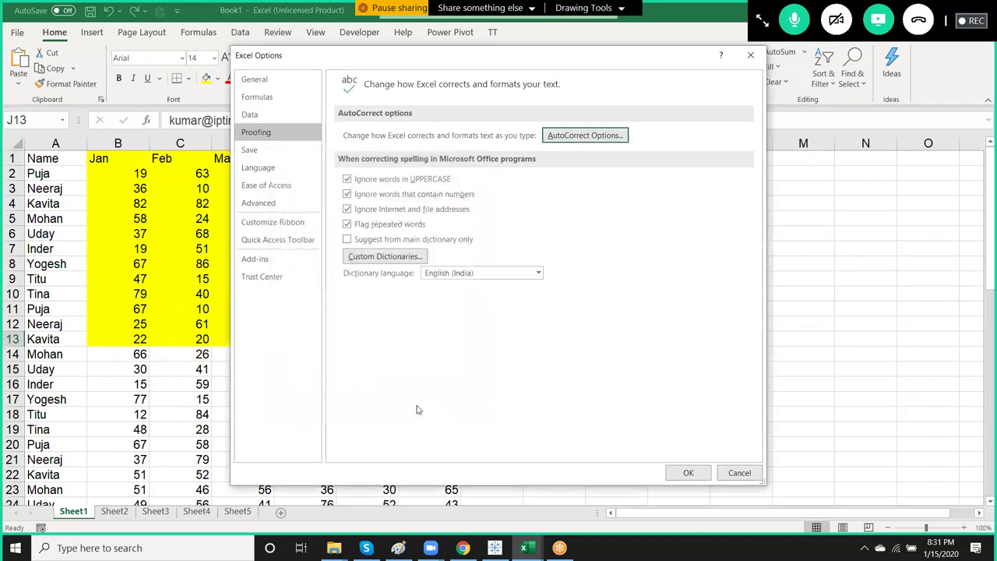
{"action": "left_click", "coordinate": [670, 475]}
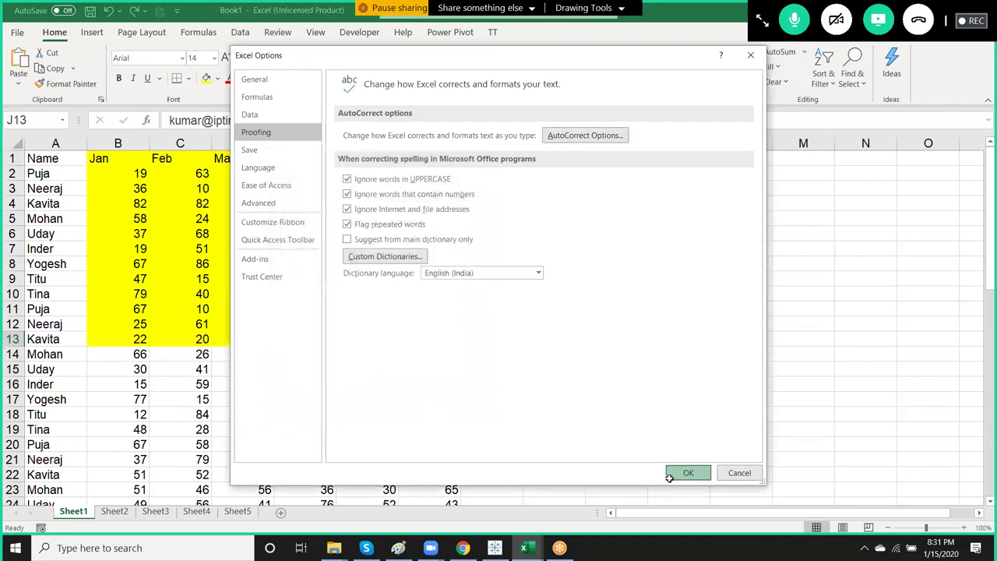
{"action": "left_click", "coordinate": [609, 356]}
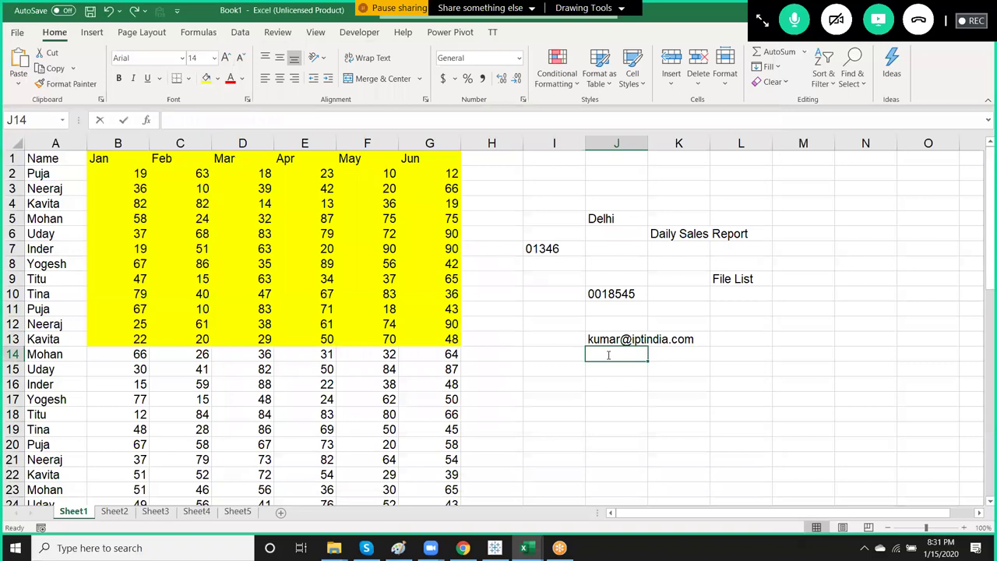
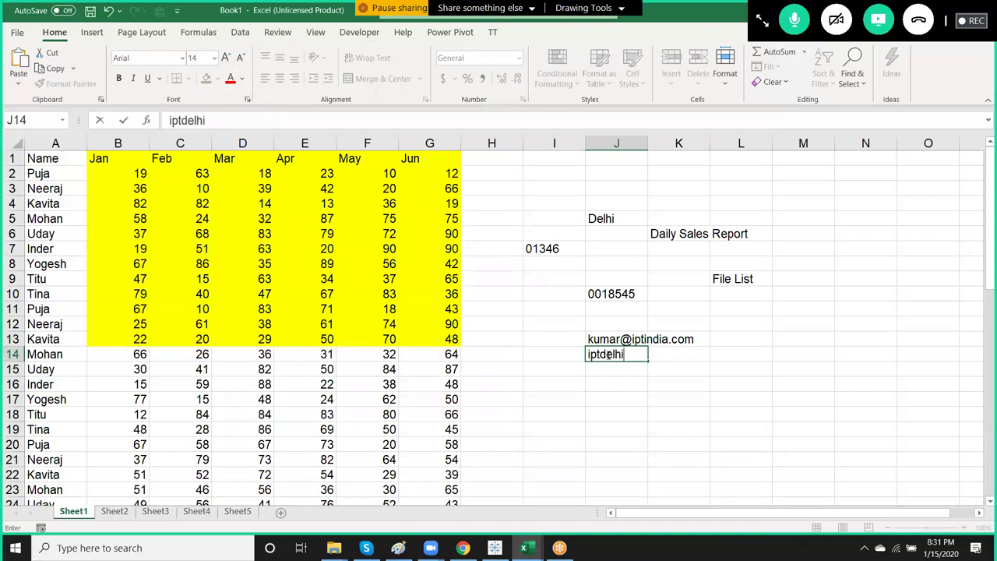
- Type a second e-mail address in J14, which now stays plain text
{"action": "key", "text": "Return"}
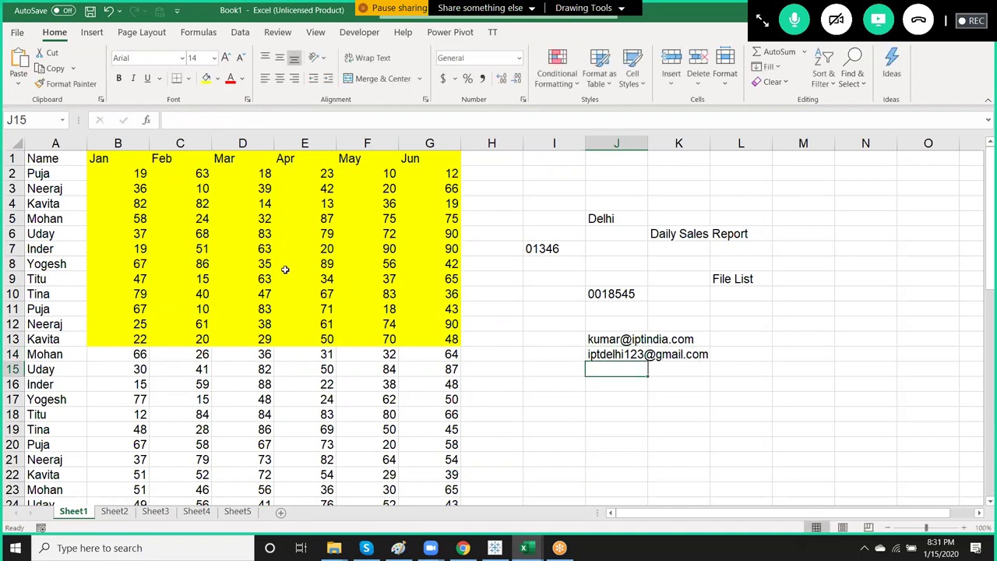
{"action": "left_click", "coordinate": [19, 33]}
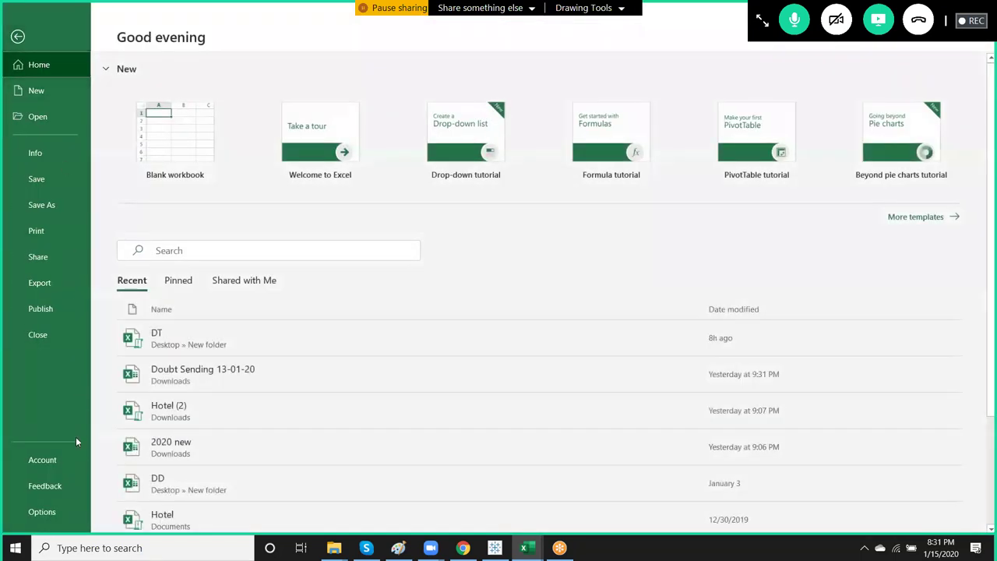
- Browse the Data, Proofing and Save option pages, close Options, and bring up Save As
{"action": "left_click", "coordinate": [67, 506]}
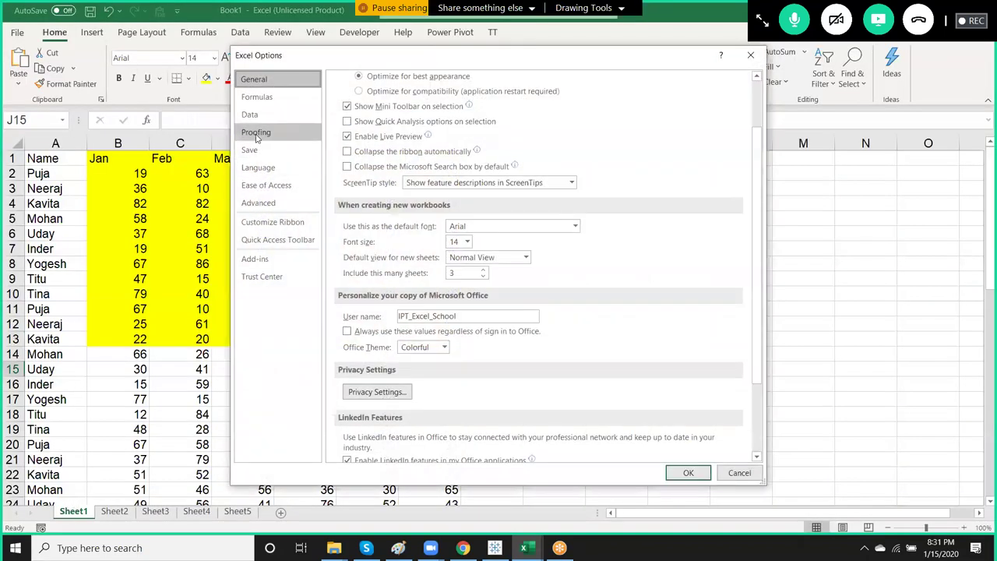
{"action": "left_click", "coordinate": [252, 115]}
{"action": "left_click", "coordinate": [256, 133]}
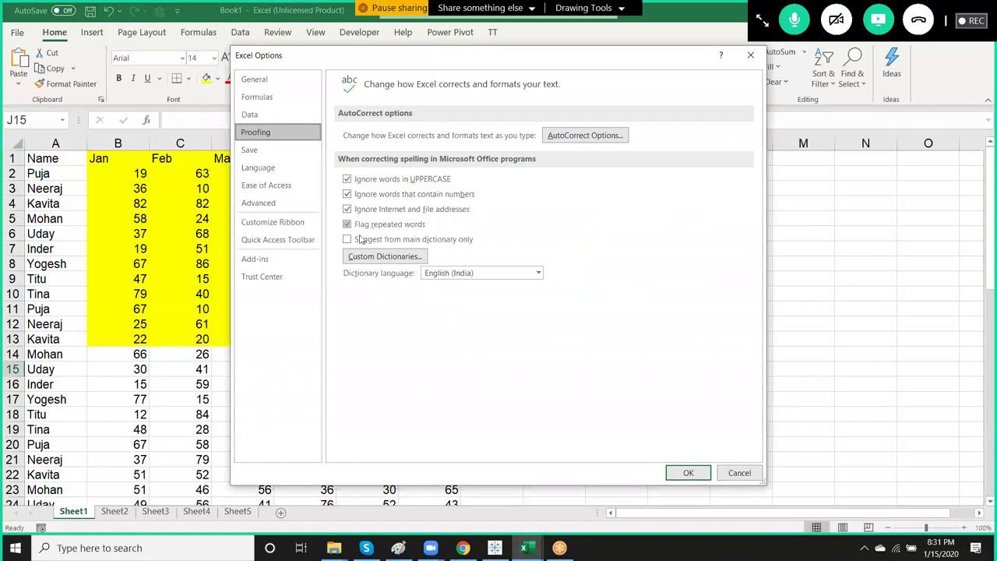
{"action": "key", "text": "Down"}
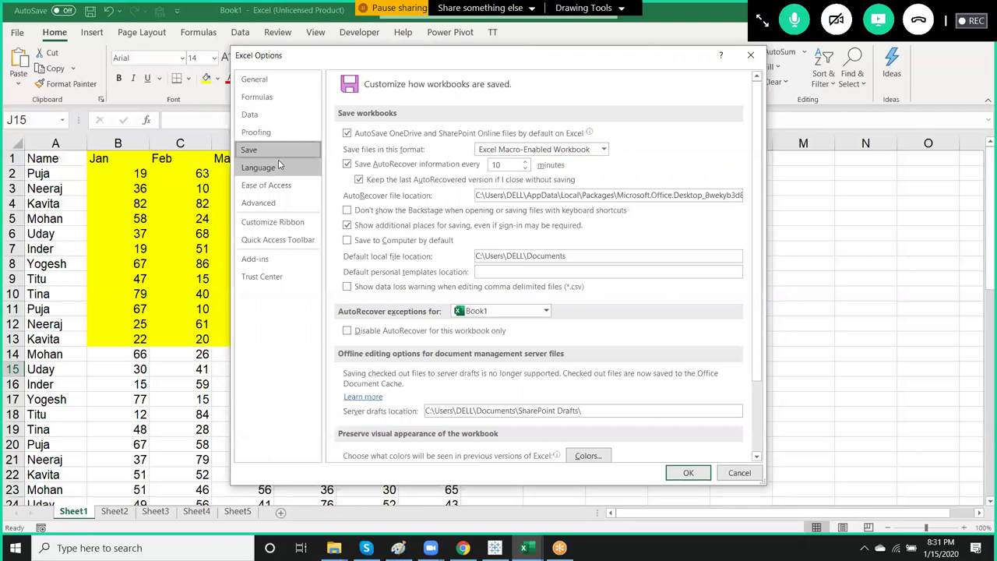
{"action": "key", "text": "Escape"}
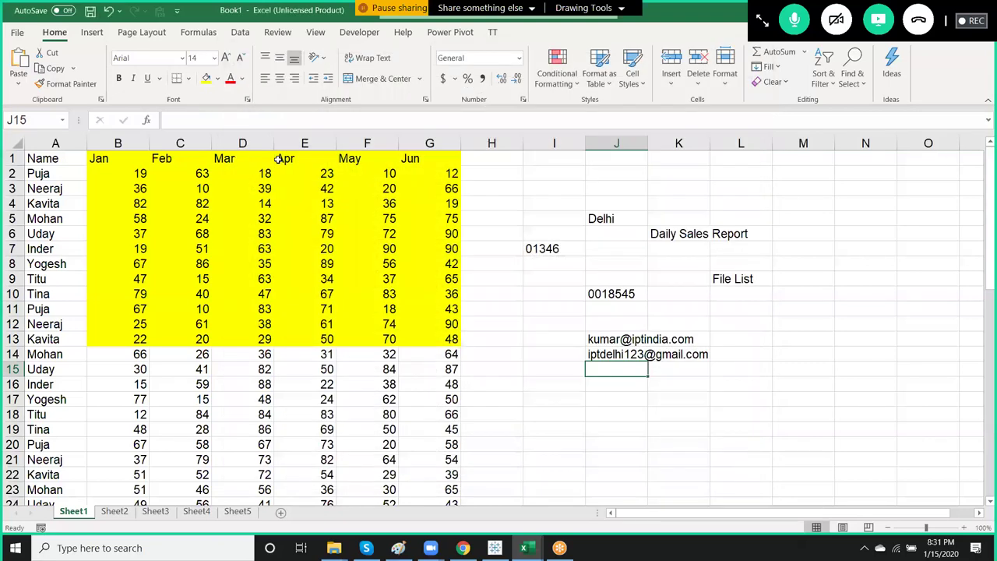
{"action": "key", "text": "ctrl+s"}
- Try Excel Workbook in the Save as type list, revert to Excel Macro-Enabled Workbook, and cancel
{"action": "left_click", "coordinate": [243, 234]}
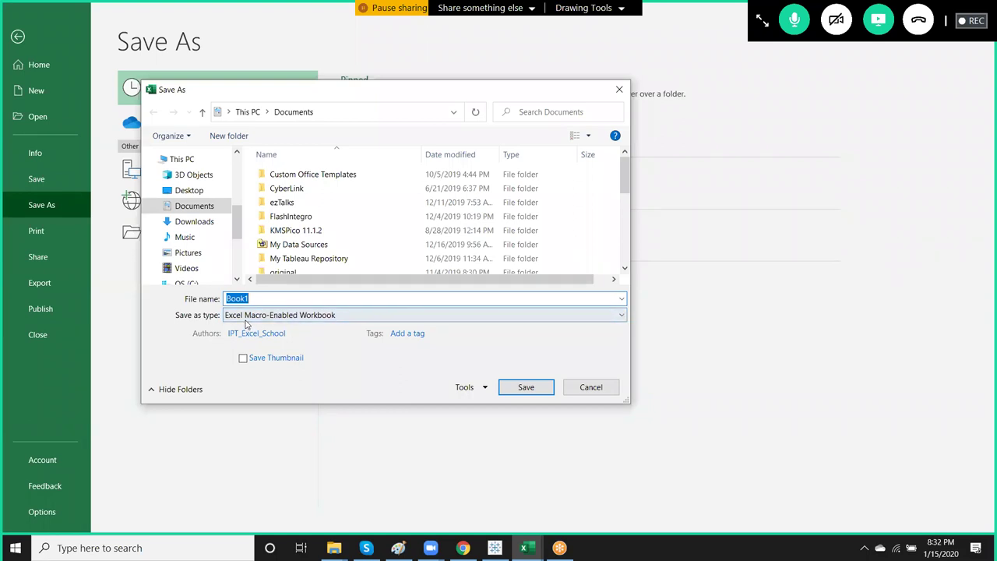
{"action": "left_click", "coordinate": [245, 314]}
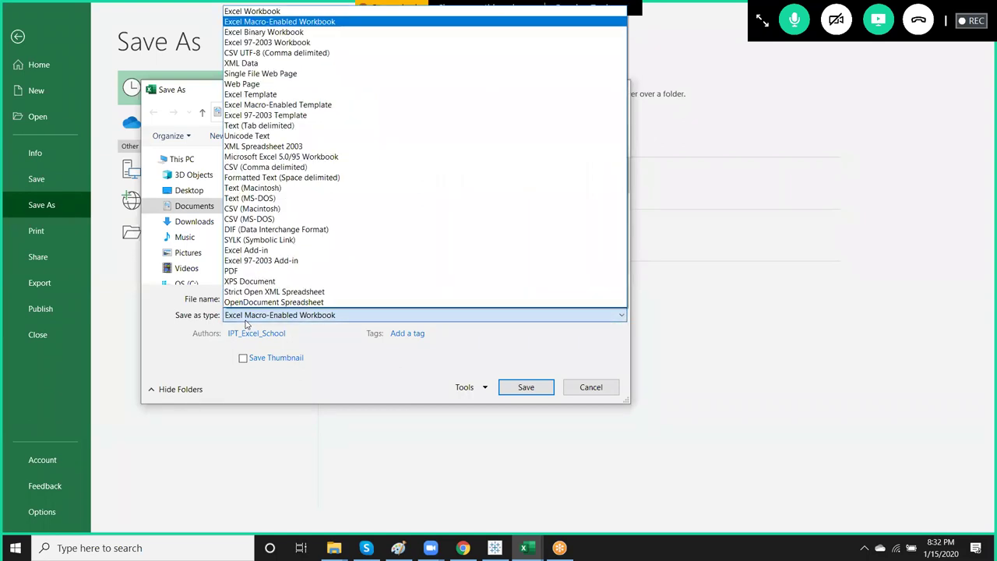
{"action": "left_click", "coordinate": [240, 11]}
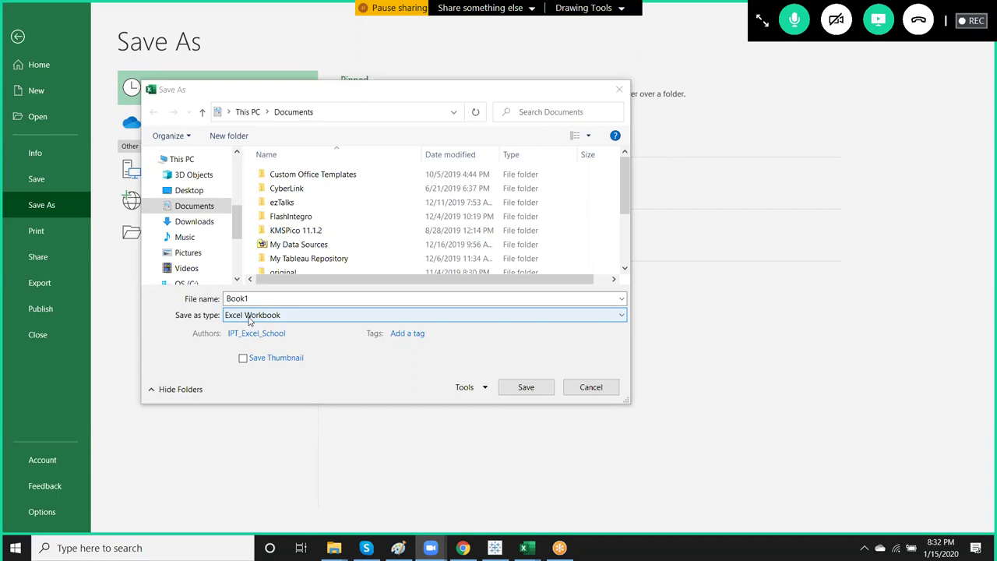
{"action": "left_click", "coordinate": [251, 318]}
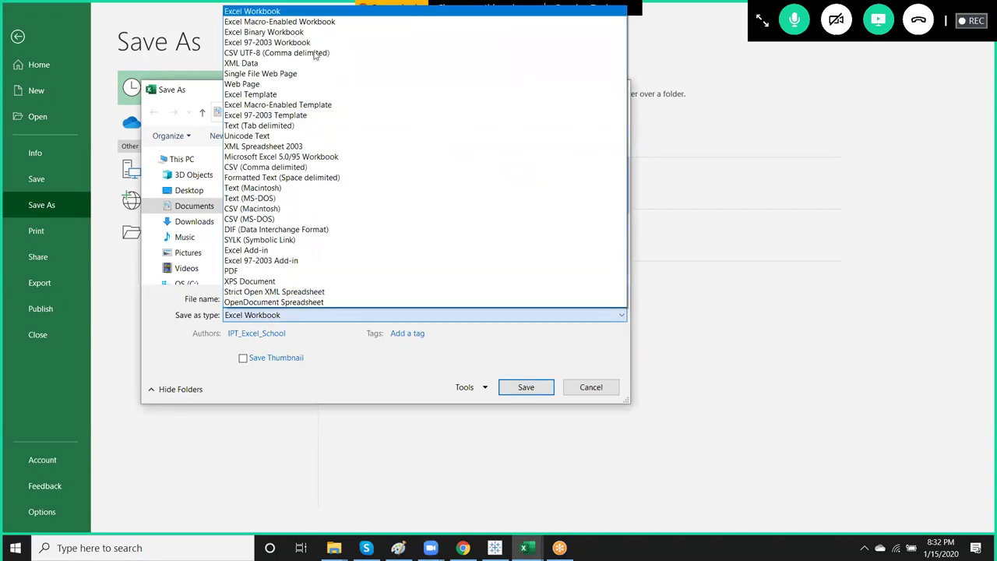
{"action": "key", "text": "Down"}
{"action": "key", "text": "Return"}
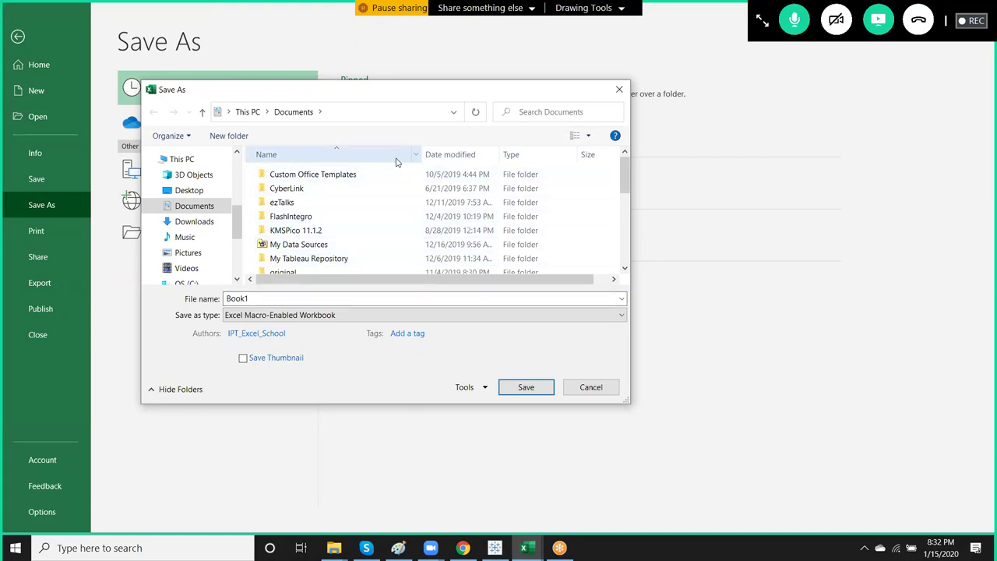
{"action": "left_click", "coordinate": [619, 90]}
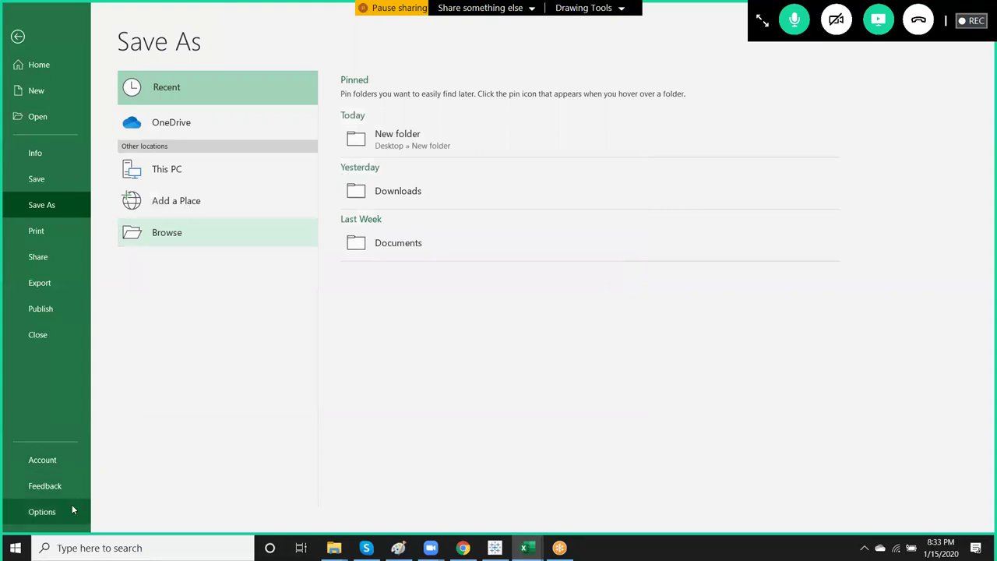
- Keep Excel Macro-Enabled Workbook as the default save format on the Save options page
{"action": "left_click", "coordinate": [42, 511]}
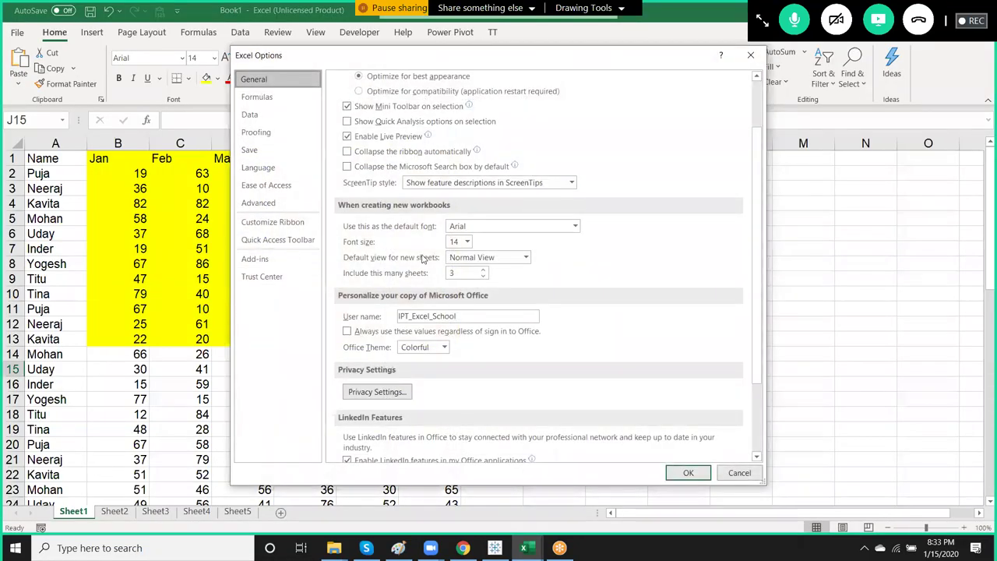
{"action": "left_click", "coordinate": [269, 140]}
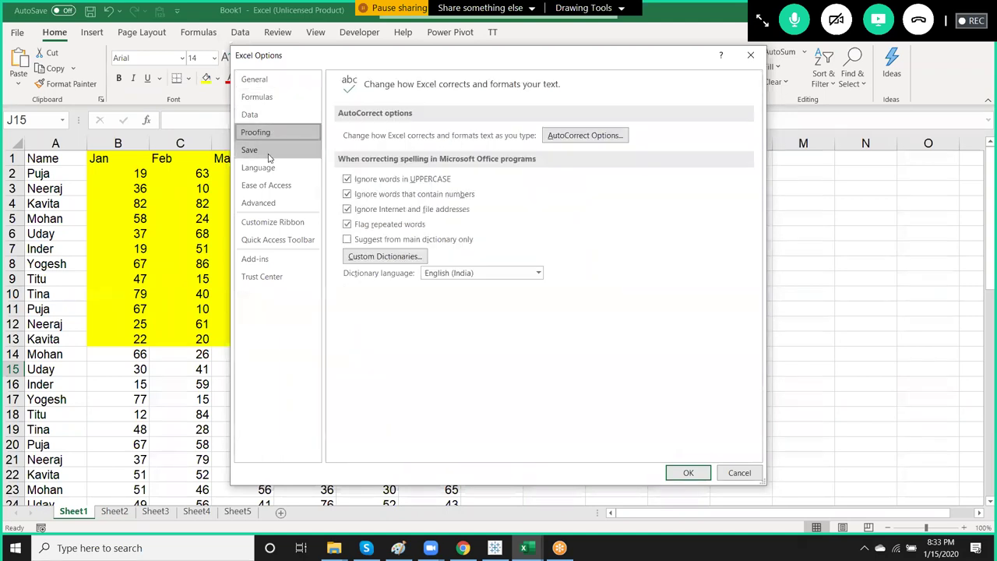
{"action": "left_click", "coordinate": [271, 153]}
{"action": "left_click", "coordinate": [511, 151]}
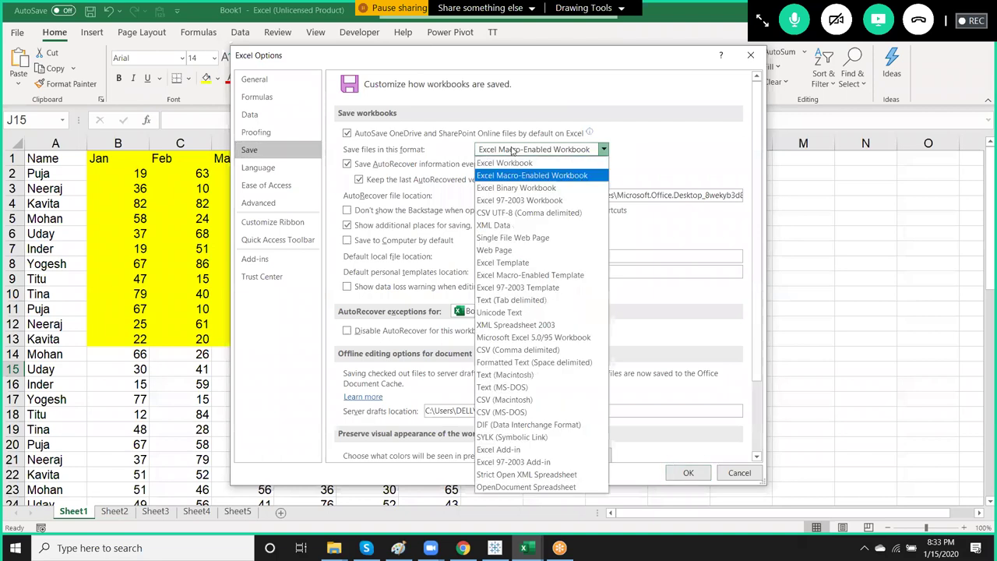
{"action": "left_click", "coordinate": [514, 176]}
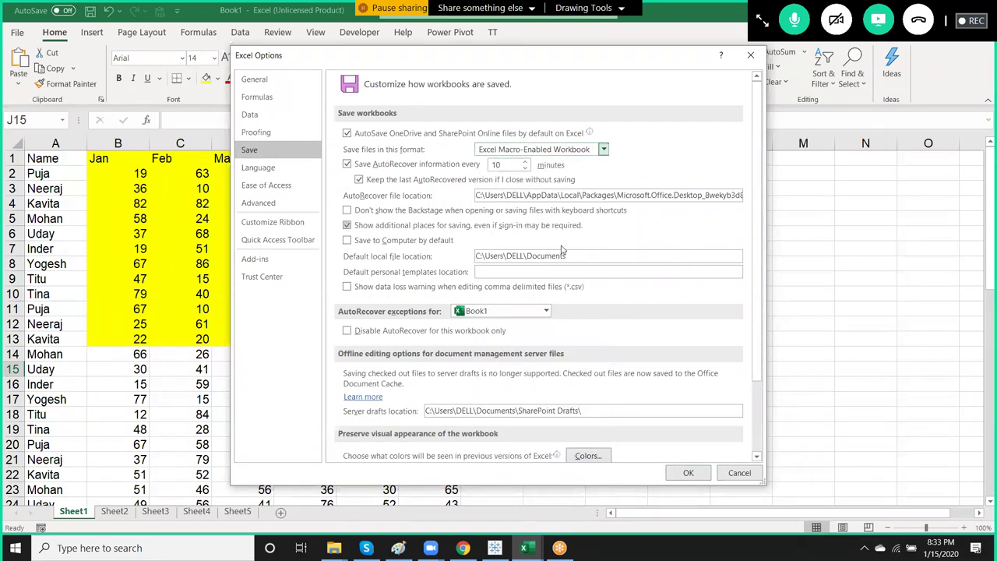
{"action": "left_click_drag", "start_coordinate": [567, 255], "coordinate": [425, 248]}
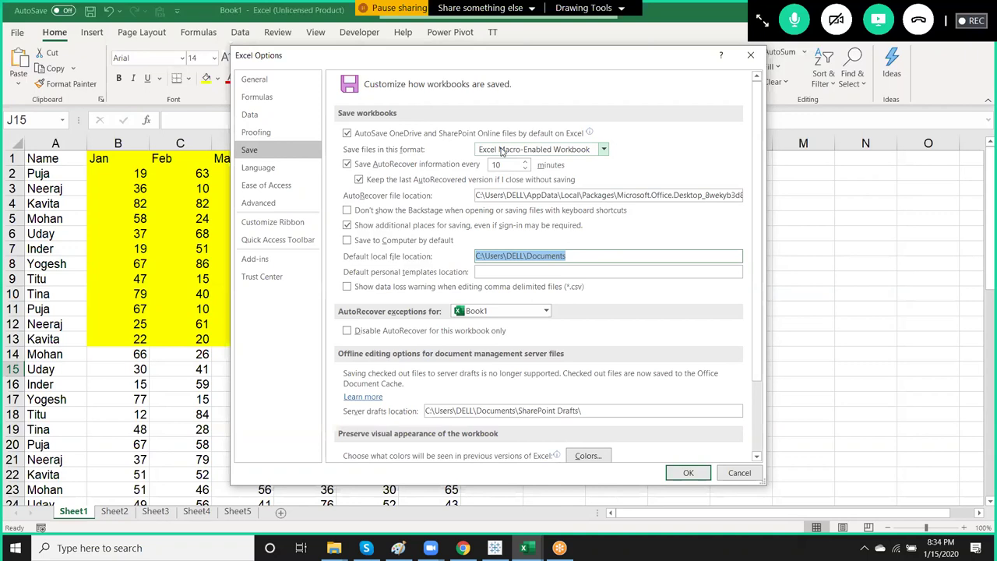
{"action": "left_click", "coordinate": [511, 7]}
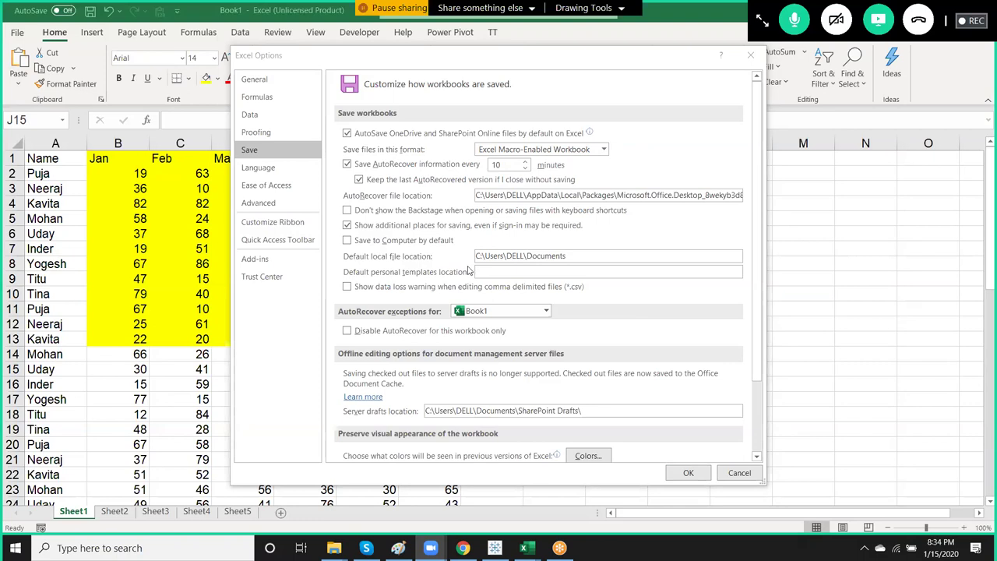
{"action": "left_click", "coordinate": [478, 195]}
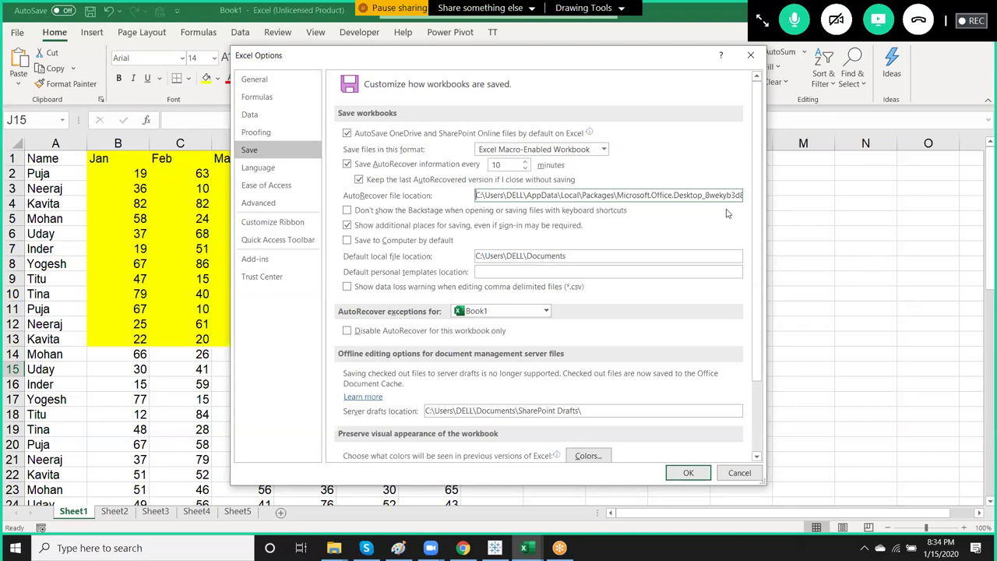
{"action": "double_click", "coordinate": [646, 194]}
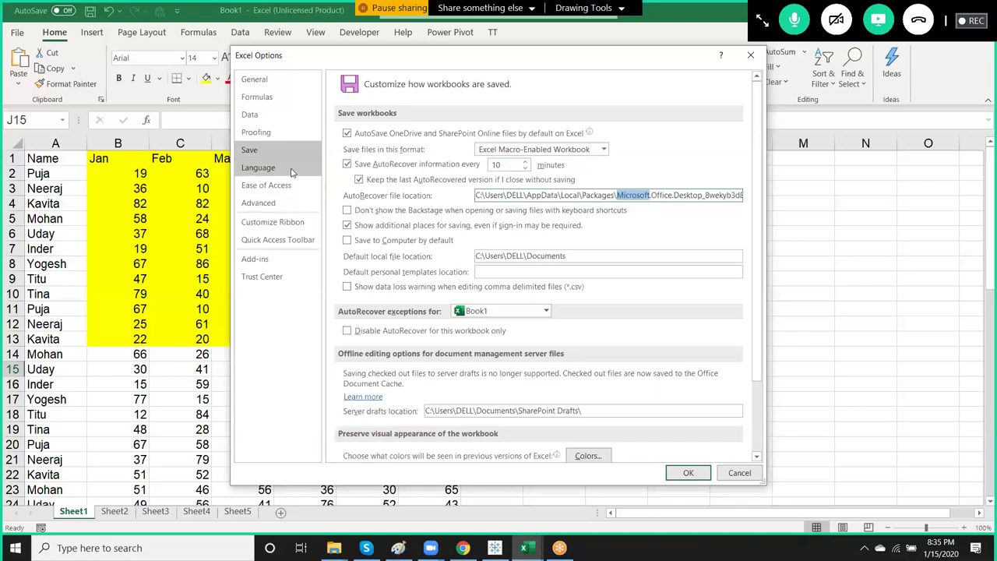
- Step through the Language and Ease of Access pages to the Advanced options
{"action": "left_click", "coordinate": [291, 170]}
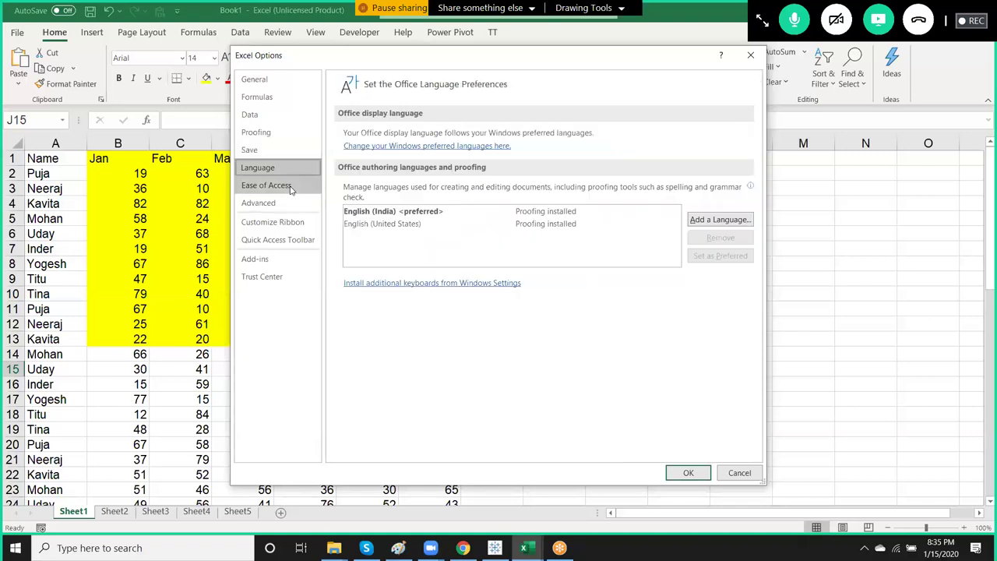
{"action": "left_click", "coordinate": [292, 187]}
{"action": "left_click", "coordinate": [290, 203]}
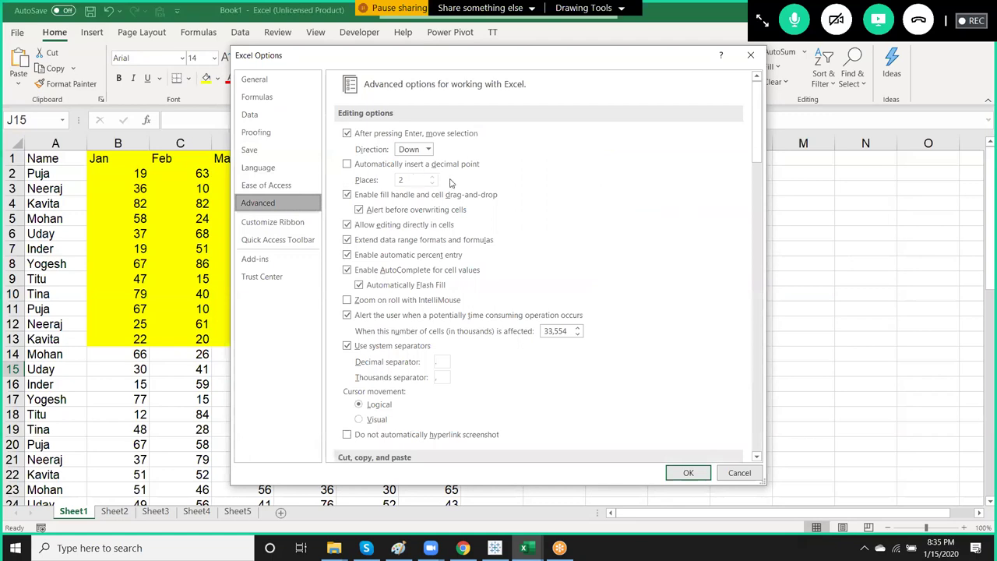
{"action": "scroll", "coordinate": [483, 187], "scroll_direction": "down", "scroll_amount": 3}
{"action": "scroll", "coordinate": [488, 197], "scroll_direction": "up", "scroll_amount": 3}
- Keep Down as the direction after Enter, scroll through the Advanced page, and close Options
{"action": "left_click", "coordinate": [413, 150]}
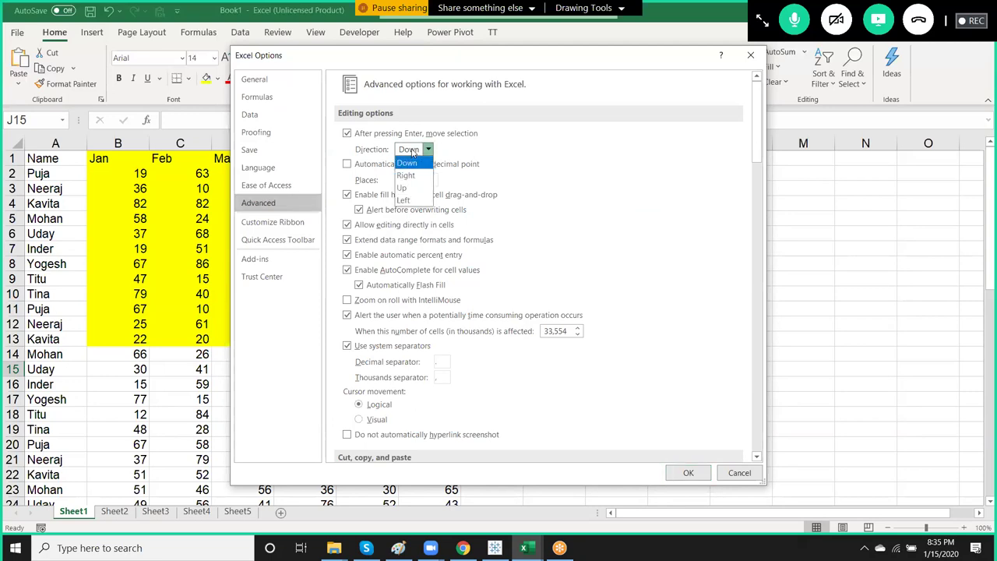
{"action": "left_click", "coordinate": [604, 246]}
{"action": "scroll", "coordinate": [604, 245], "scroll_direction": "down", "scroll_amount": 3}
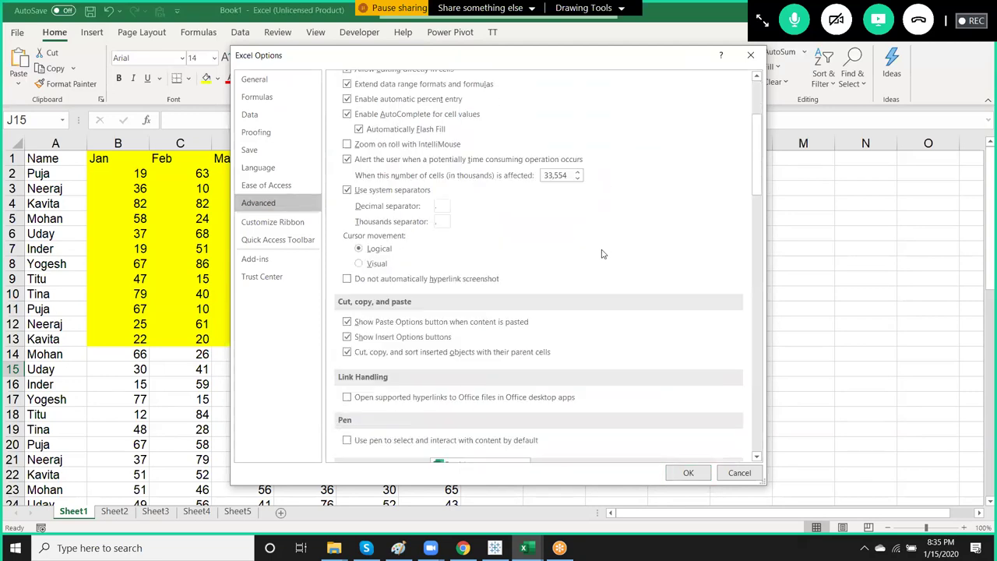
{"action": "scroll", "coordinate": [600, 249], "scroll_direction": "down", "scroll_amount": 5}
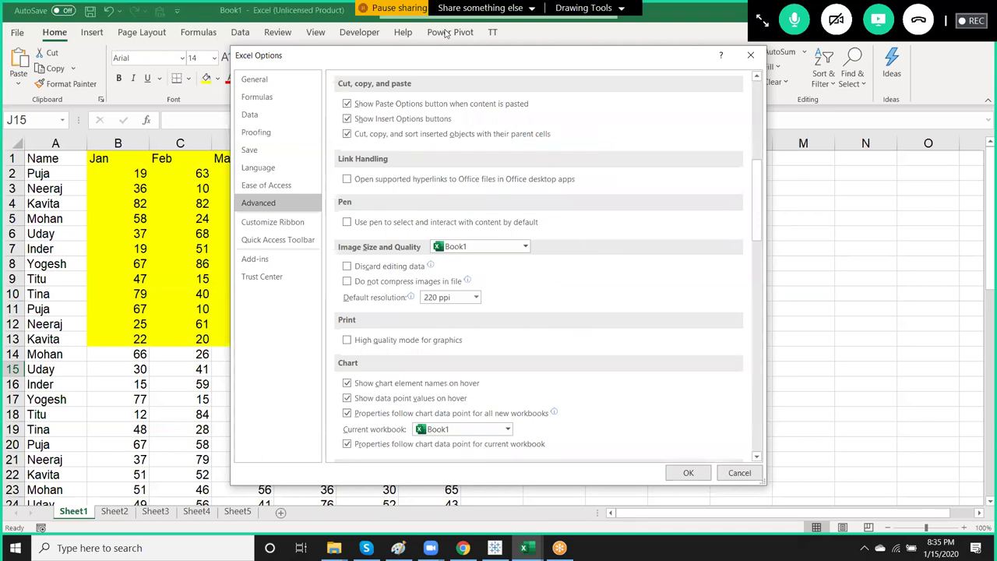
{"action": "scroll", "coordinate": [493, 276], "scroll_direction": "down", "scroll_amount": 5}
{"action": "scroll", "coordinate": [493, 275], "scroll_direction": "down", "scroll_amount": 5}
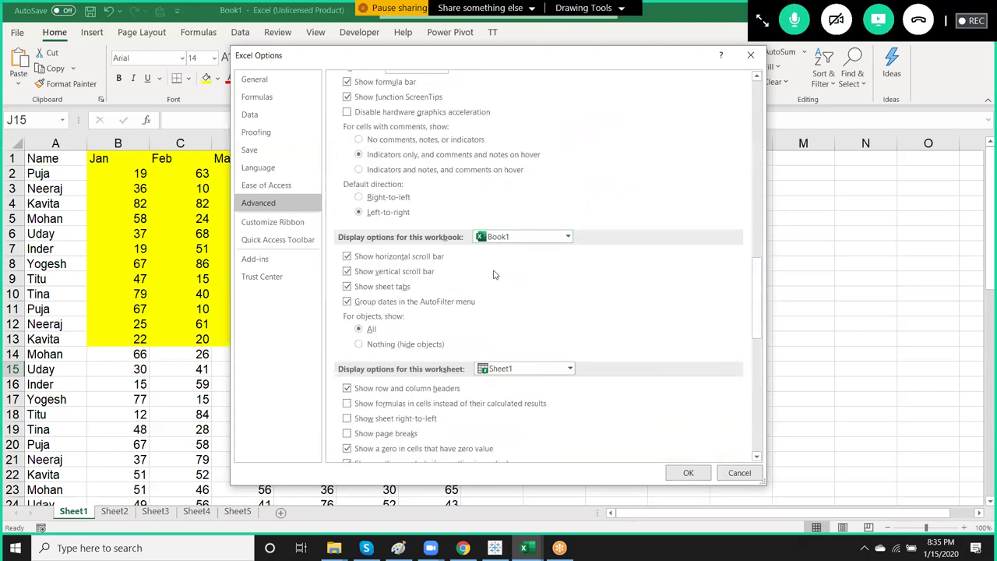
{"action": "scroll", "coordinate": [493, 275], "scroll_direction": "down", "scroll_amount": 5}
{"action": "scroll", "coordinate": [492, 276], "scroll_direction": "down", "scroll_amount": 3}
{"action": "scroll", "coordinate": [492, 276], "scroll_direction": "up", "scroll_amount": 5}
{"action": "scroll", "coordinate": [493, 276], "scroll_direction": "up", "scroll_amount": 5}
{"action": "scroll", "coordinate": [493, 275], "scroll_direction": "up", "scroll_amount": 1}
{"action": "scroll", "coordinate": [492, 275], "scroll_direction": "up", "scroll_amount": 3}
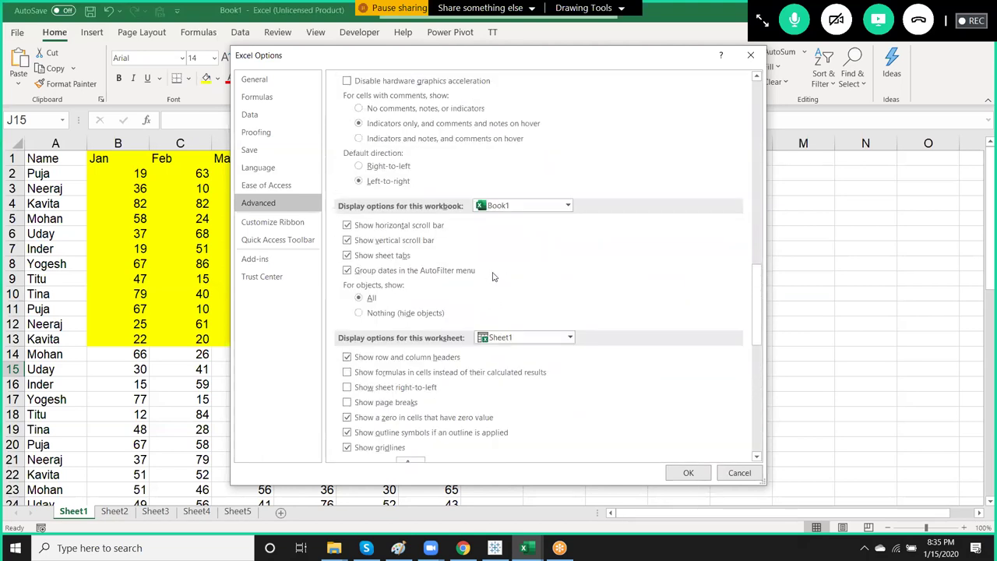
{"action": "scroll", "coordinate": [492, 276], "scroll_direction": "up", "scroll_amount": 5}
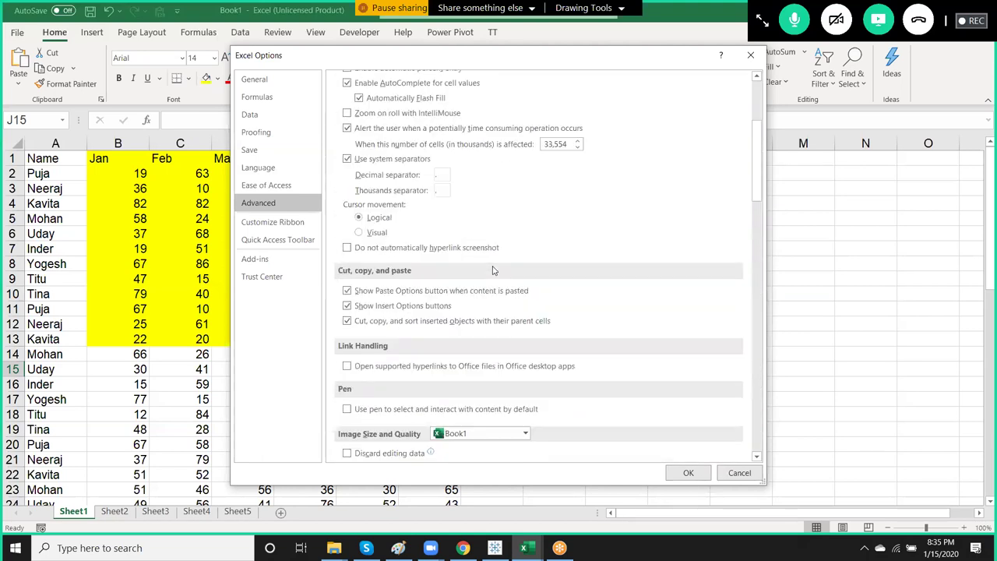
{"action": "left_click", "coordinate": [759, 59]}
- Select cell I2 on the Book1 worksheet
{"action": "left_click", "coordinate": [544, 172]}
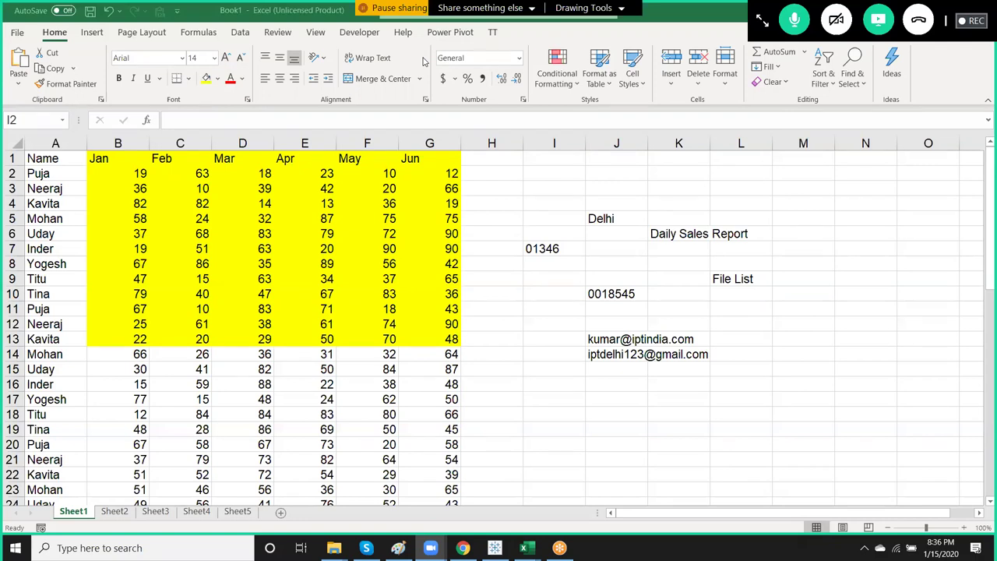
- Minimize Excel with Win+D to show the desktop
{"action": "key", "text": "super+d"}
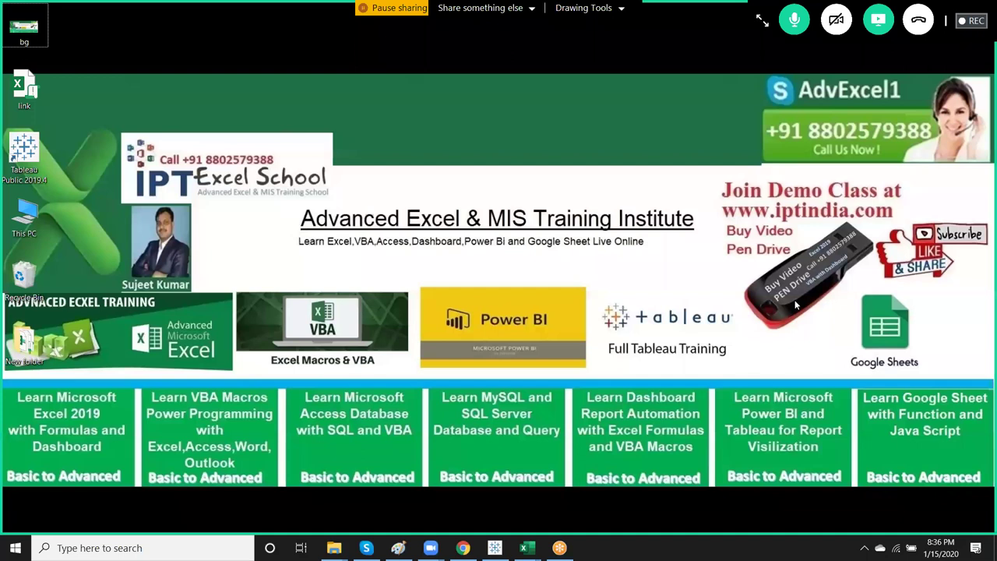